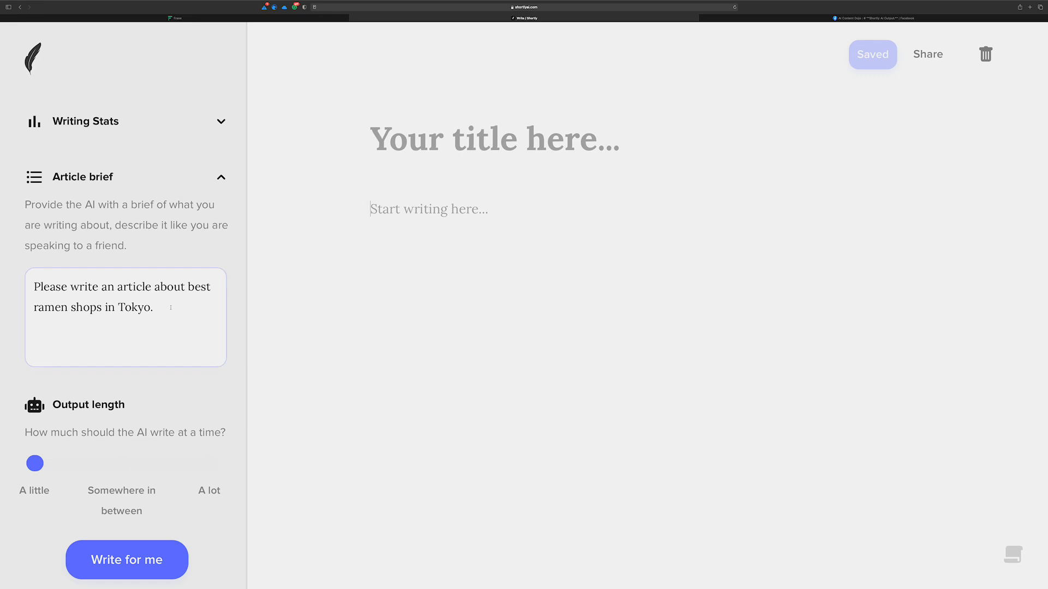
- Clear the article brief and run "please give me a topic to write about" as an AI instruction in the document body
left_click_drag(86, 355, 0, 277)
key("BackSpace")
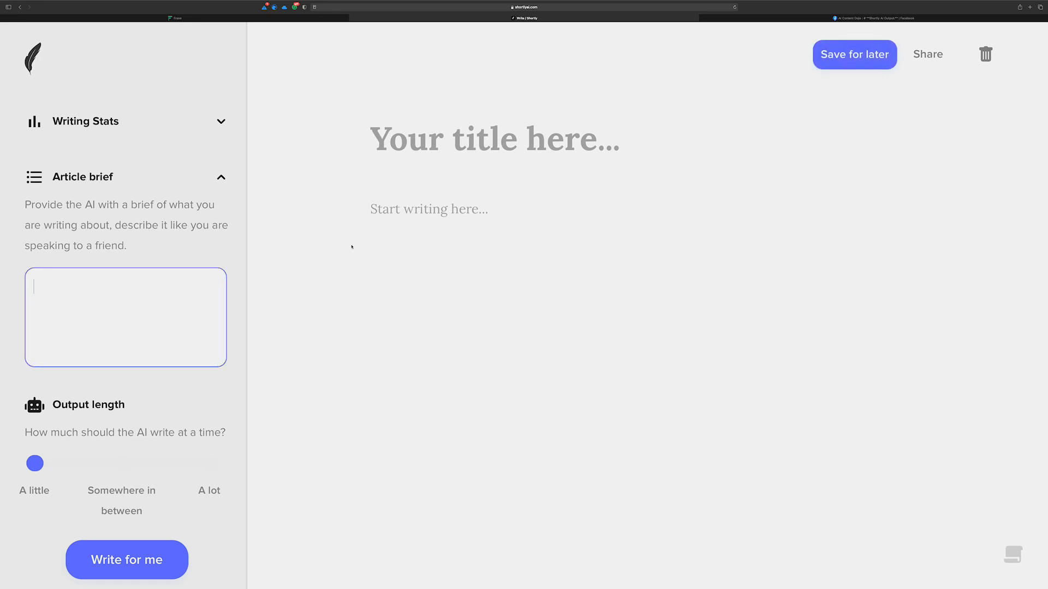
left_click(462, 218)
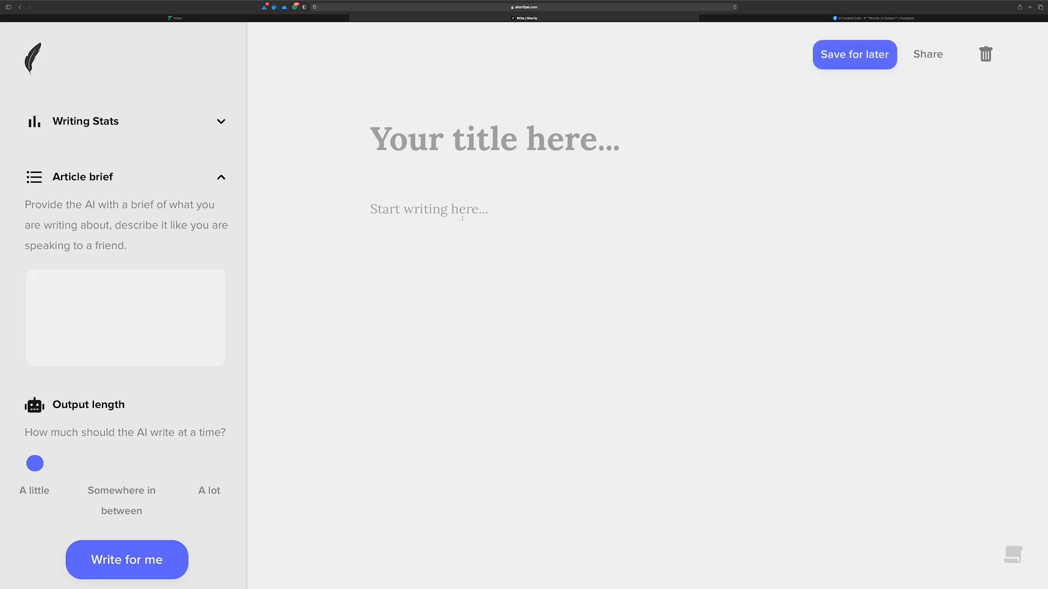
type("please")
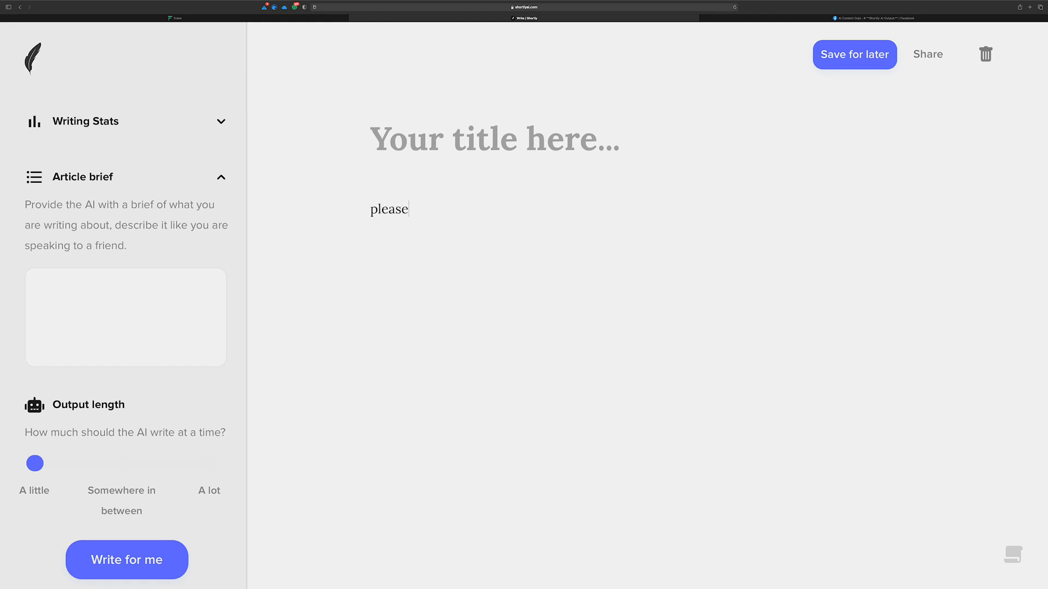
type(" give me a topic to write about")
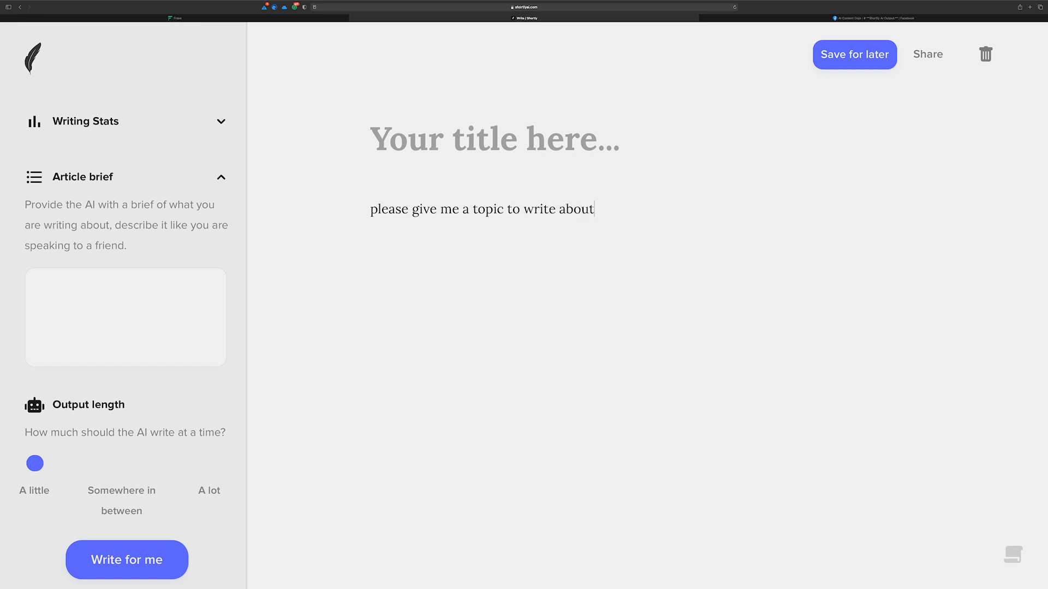
key("super+a")
key("super+i")
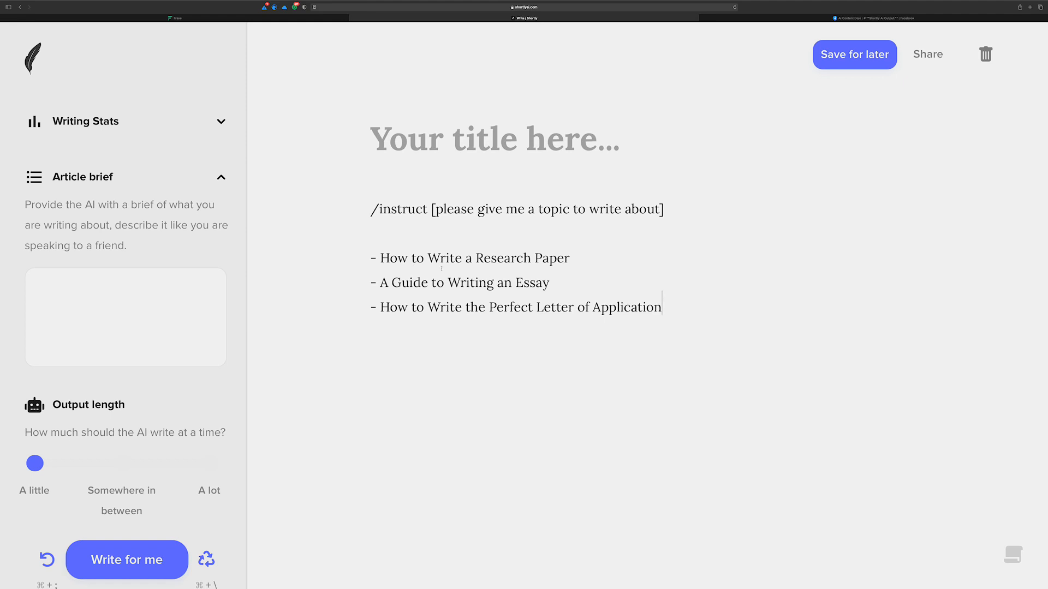
- Copy the topic "How to Write the Perfect Letter of Application", create a Frase document targeting it as search query, and dismiss the intro guides
left_click_drag(660, 306, 380, 293)
key("super+c")
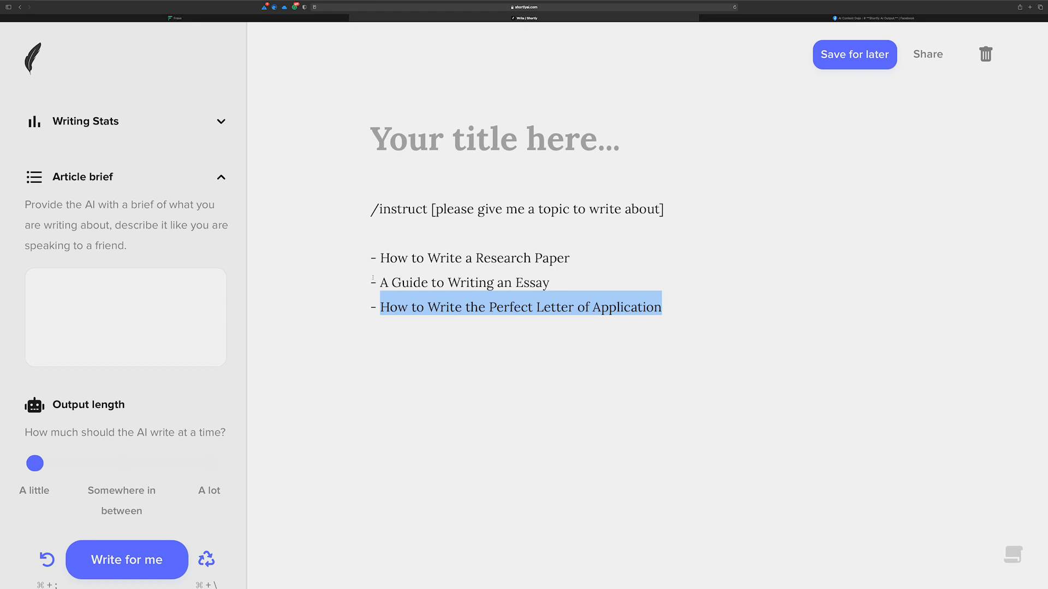
left_click(183, 18)
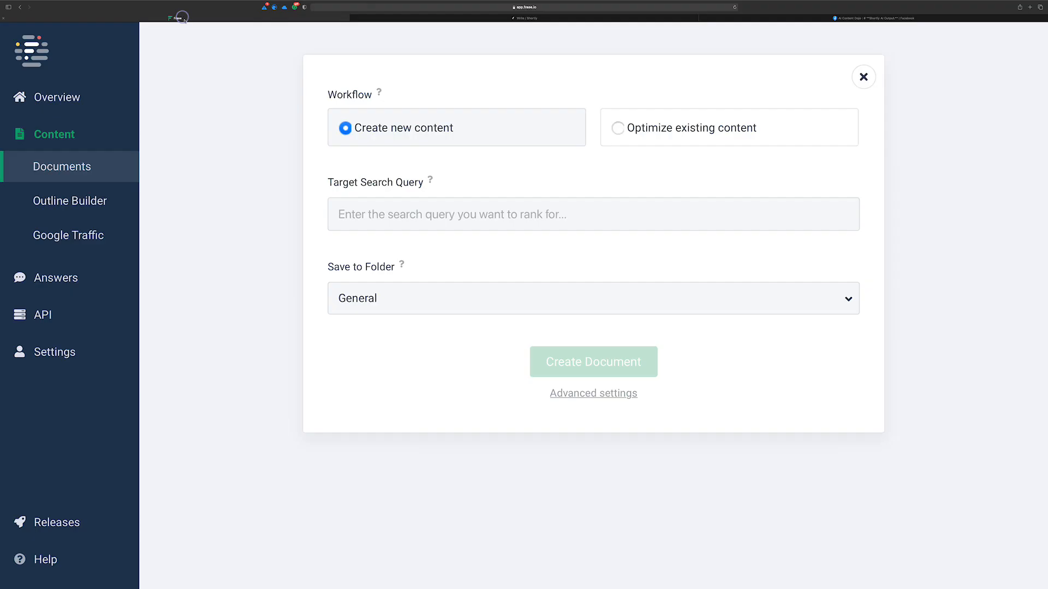
left_click(527, 221)
key("super+v")
left_click(583, 358)
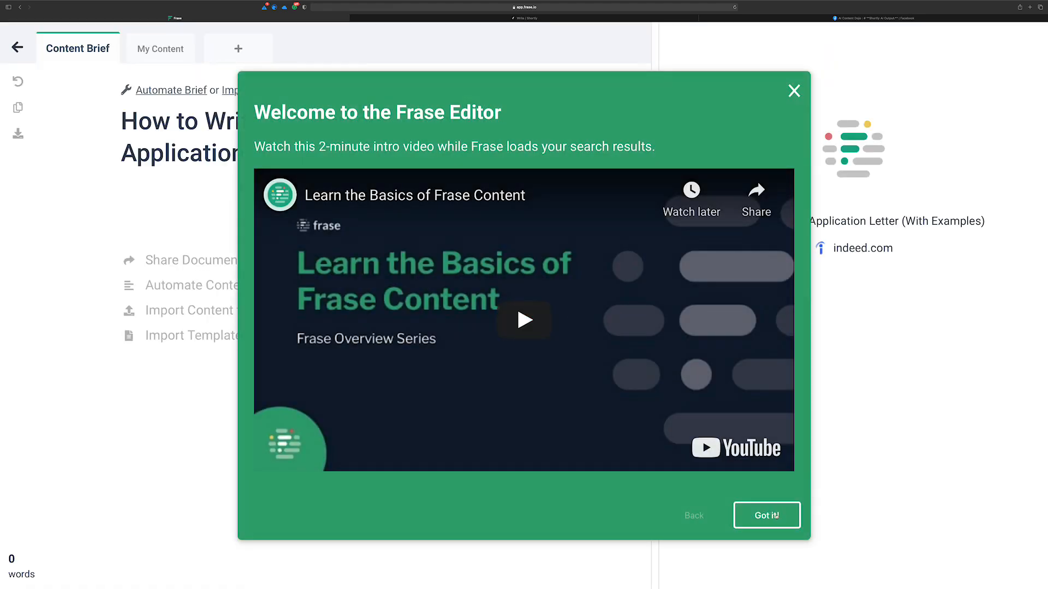
left_click(775, 516)
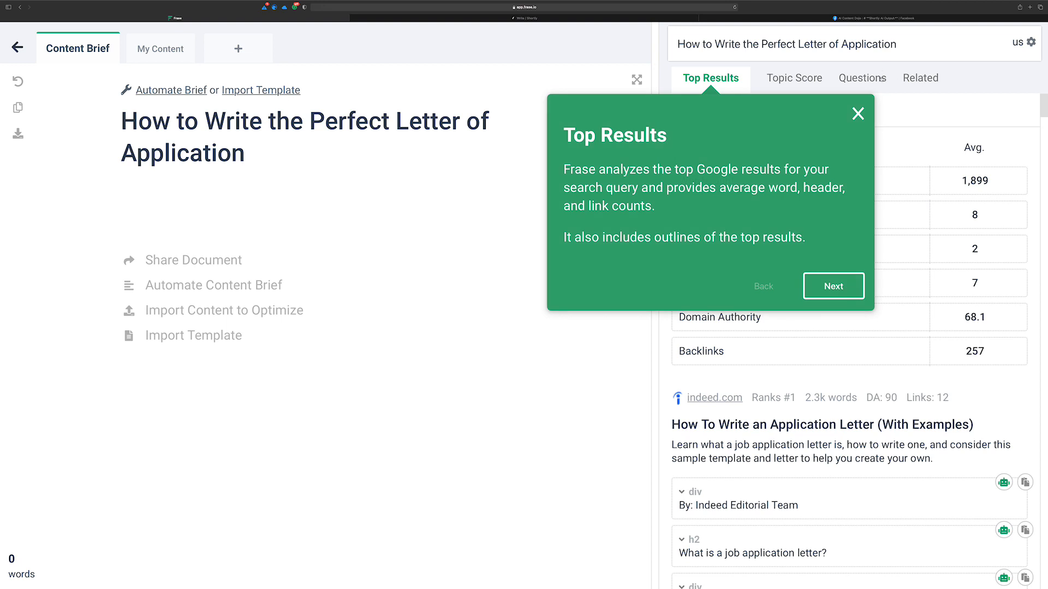
left_click(858, 113)
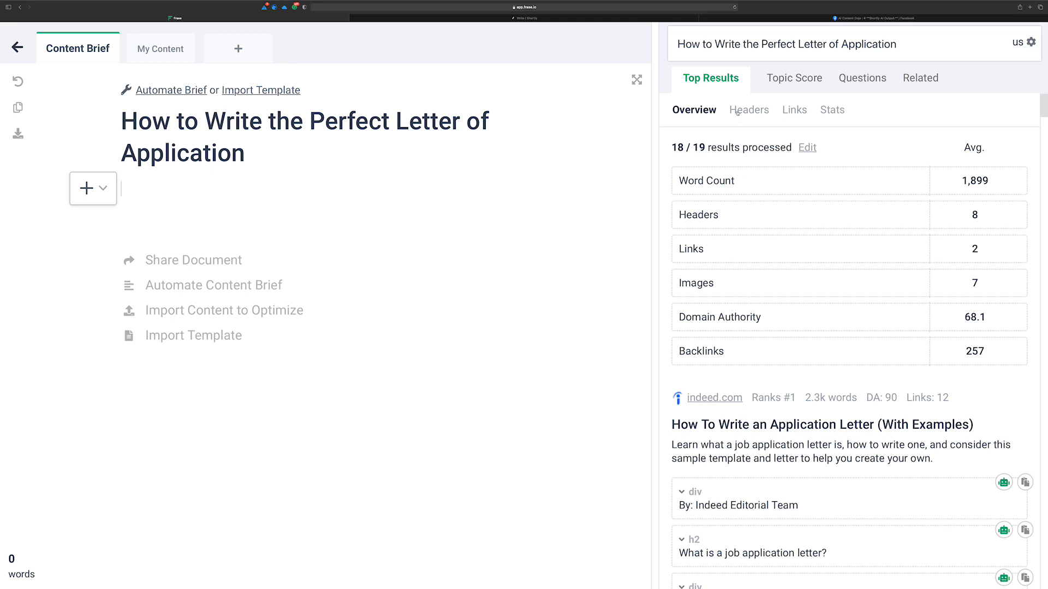
- Insert the "What is a job application letter?" heading from the indeed.com result with AI-generated alternatives into the brief
scroll(747, 131, "down", 3)
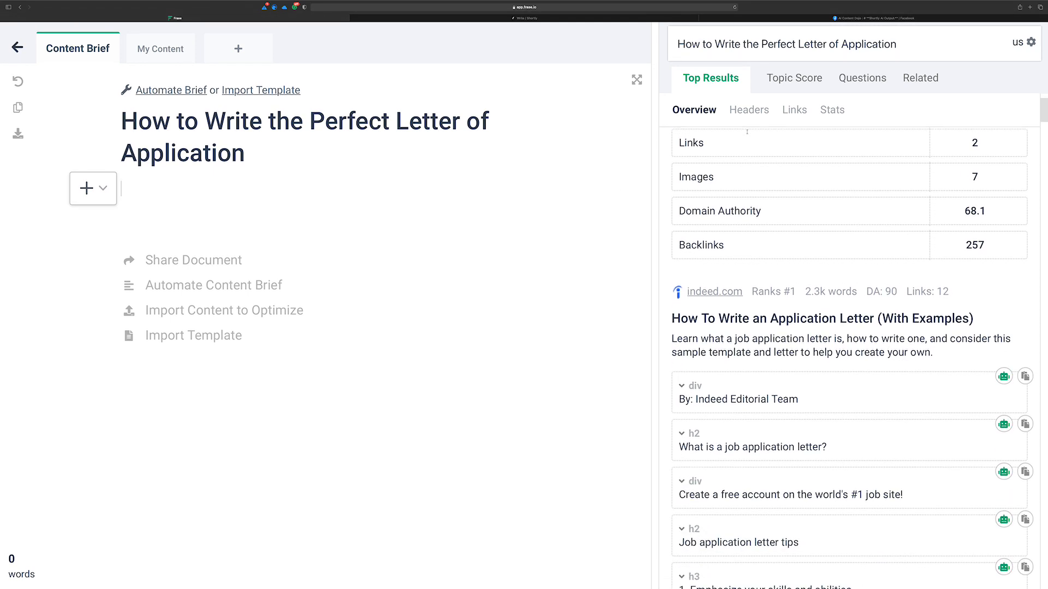
scroll(747, 132, "down", 1)
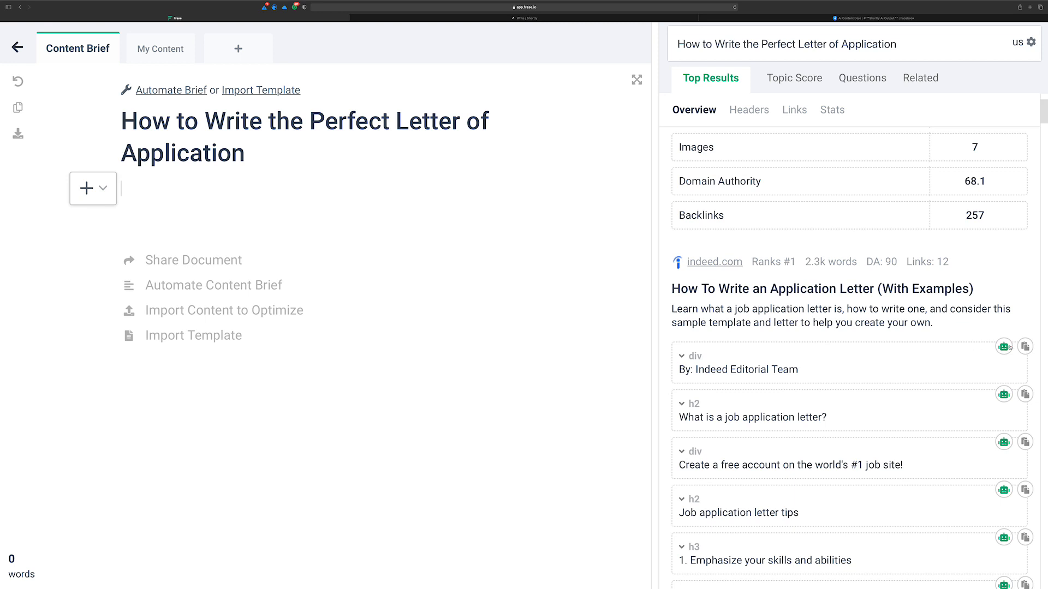
scroll(976, 362, "down", 1)
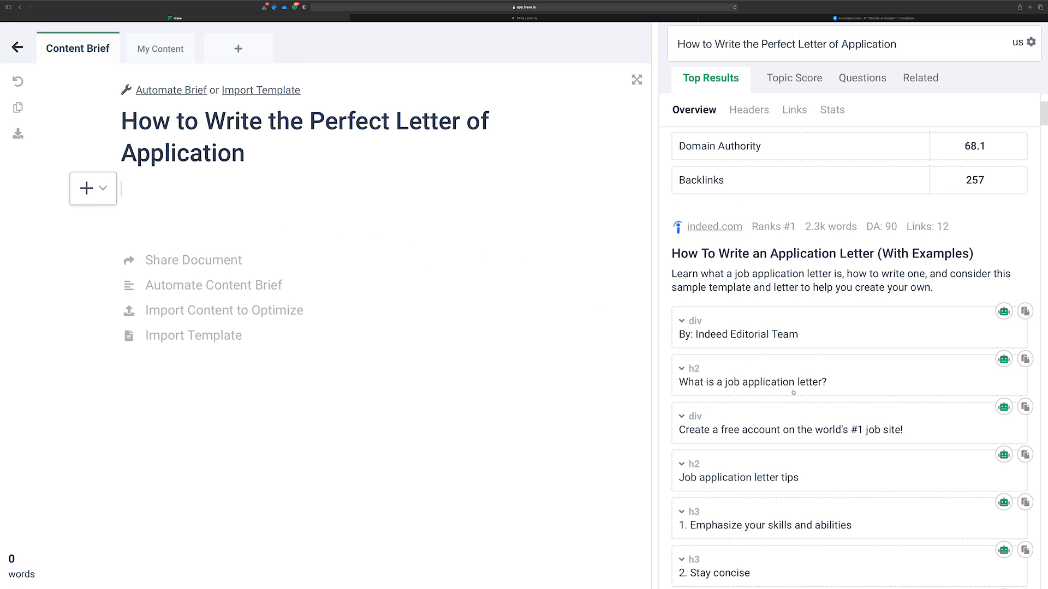
left_click(831, 384)
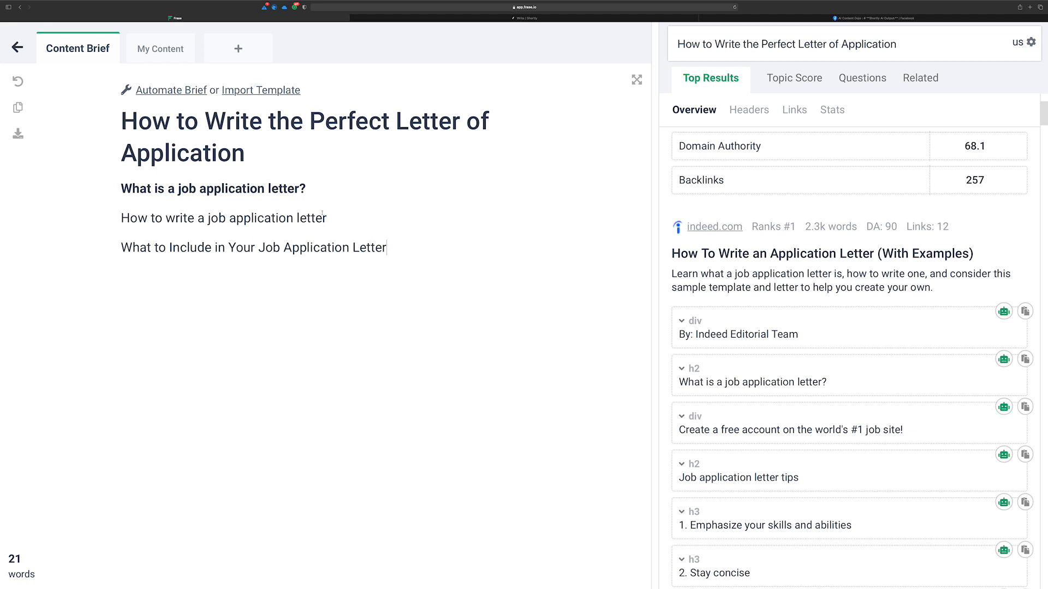
left_click_drag(317, 188, 100, 183)
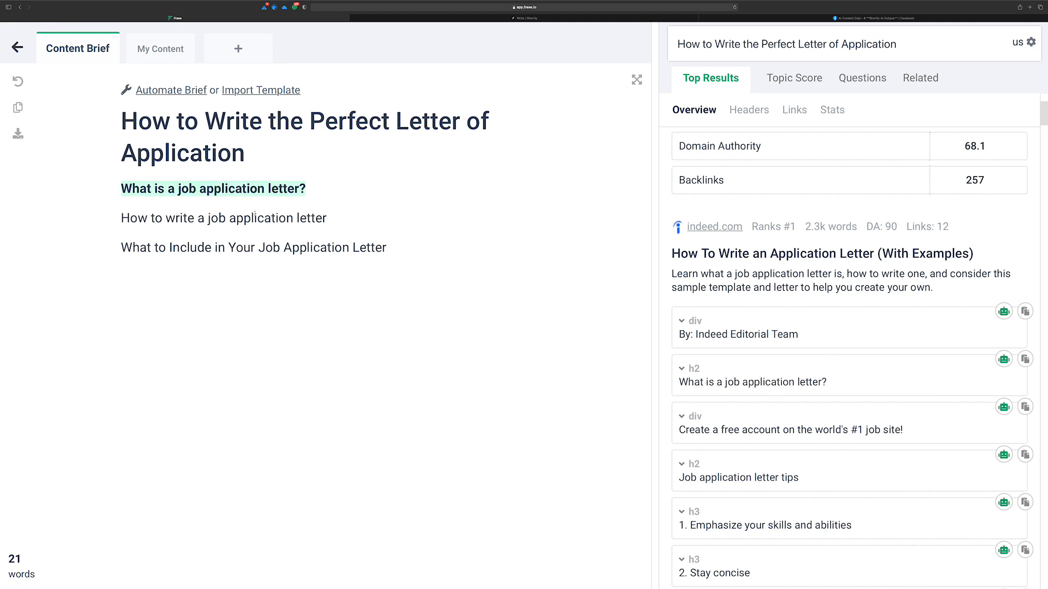
left_click_drag(347, 218, 116, 230)
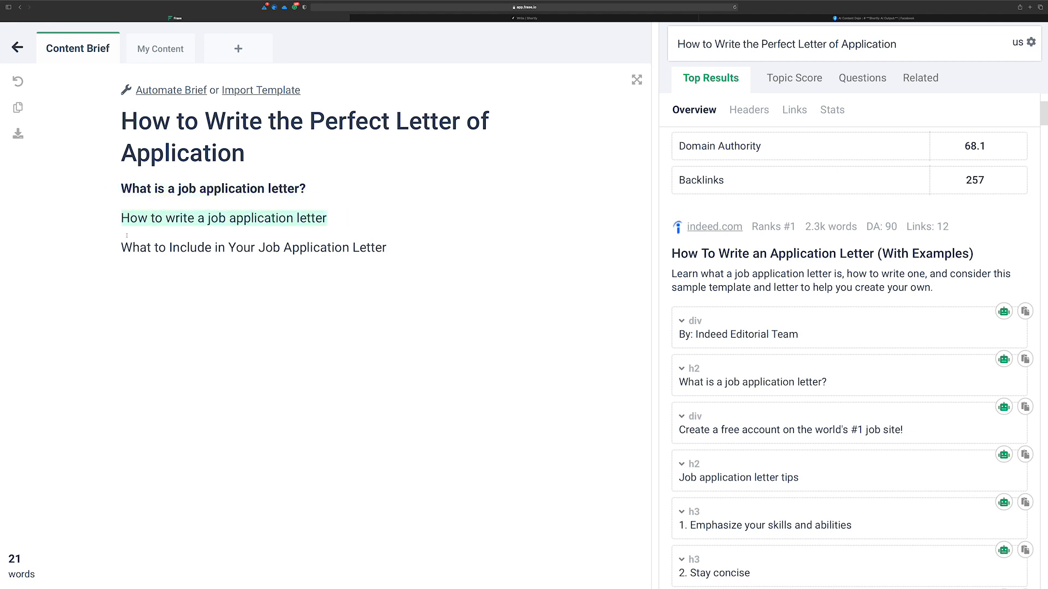
left_click_drag(389, 244, 97, 221)
left_click(211, 260)
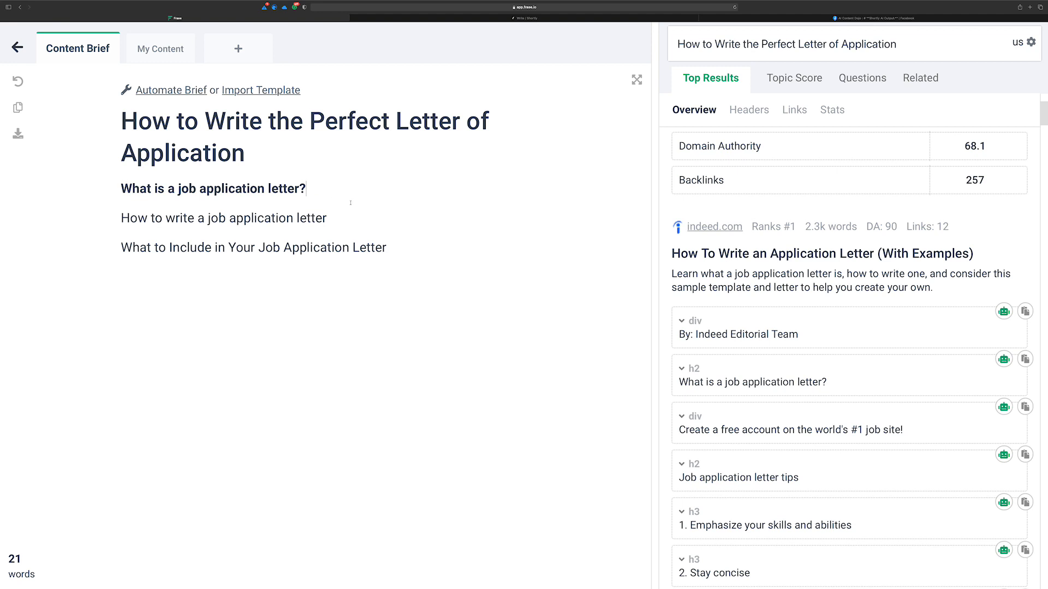
- Add AI-generated content for the "Job application letter tips" heading on a new line at the end of the brief
left_click(387, 243)
key("Return")
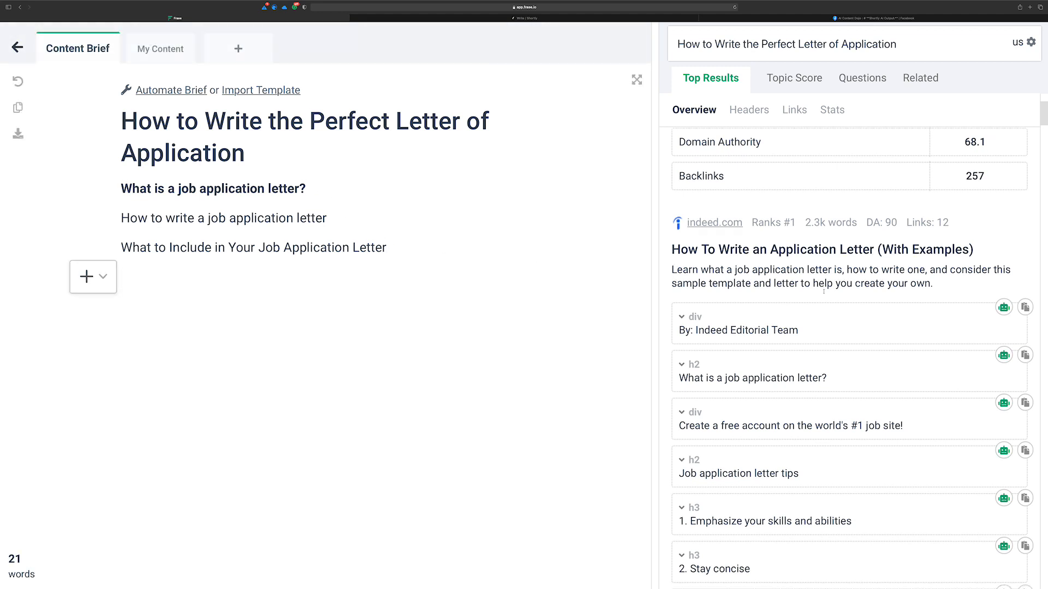
scroll(823, 293, "down", 2)
scroll(824, 293, "down", 2)
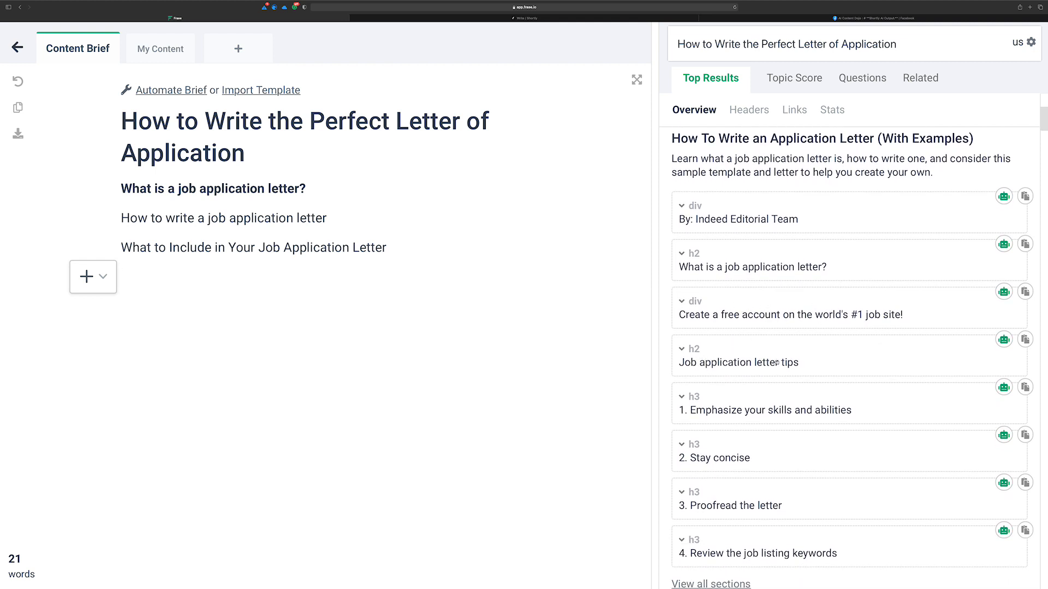
scroll(775, 363, "down", 1)
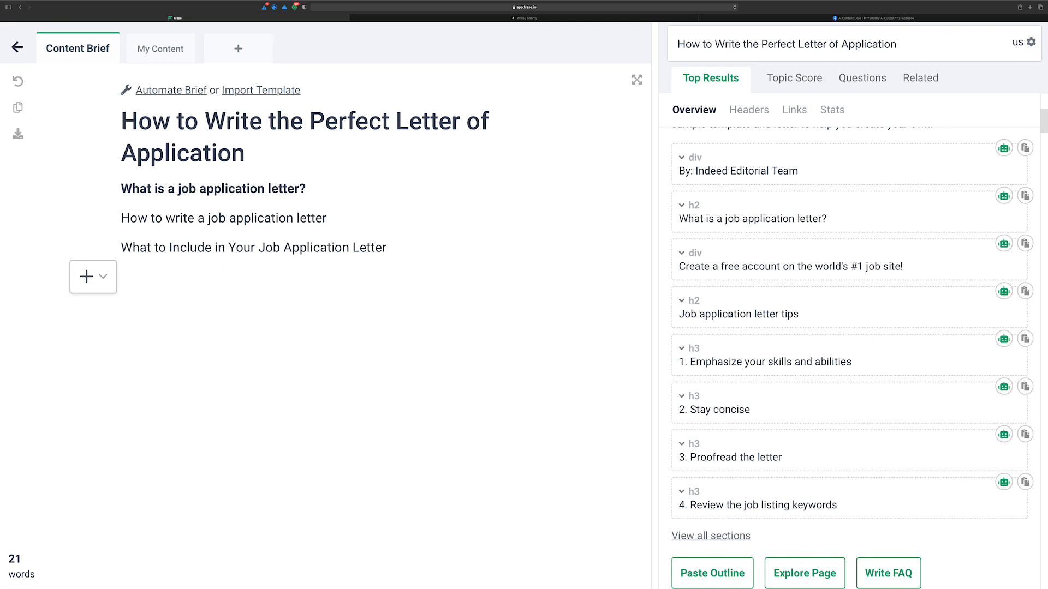
left_click(1004, 290)
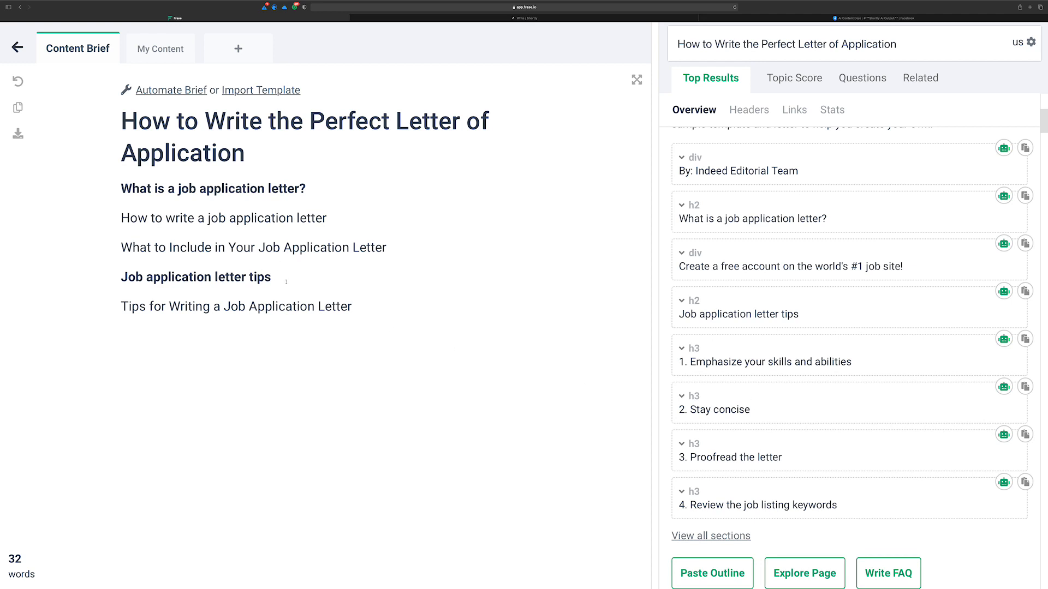
- Delete the original "Job application letter tips" heading and make "Tips for Writing a Job Application Letter" bold
left_click_drag(276, 278, 69, 277)
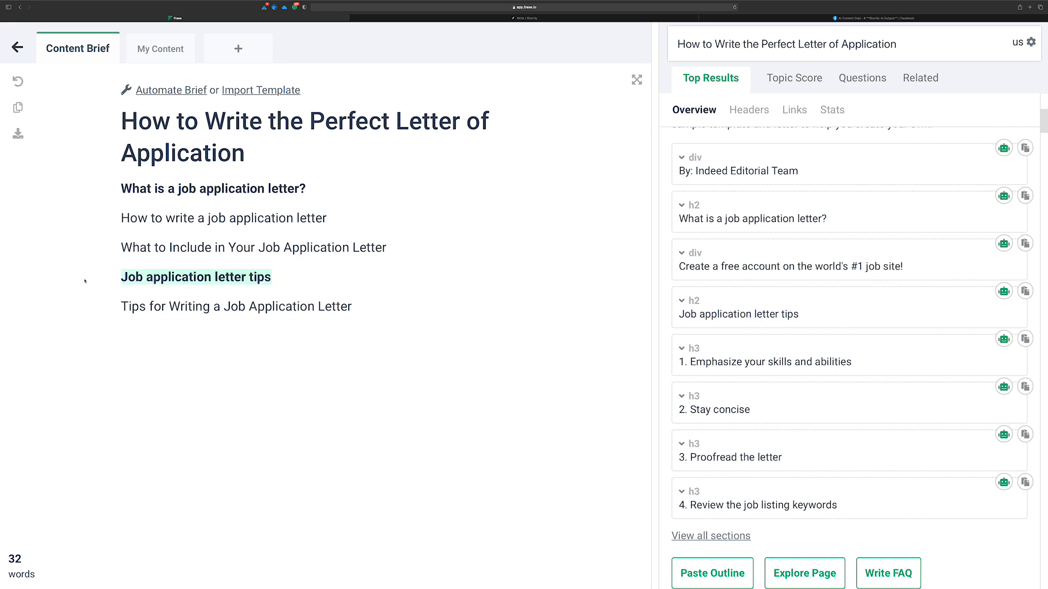
key("BackSpace")
left_click_drag(123, 278, 361, 276)
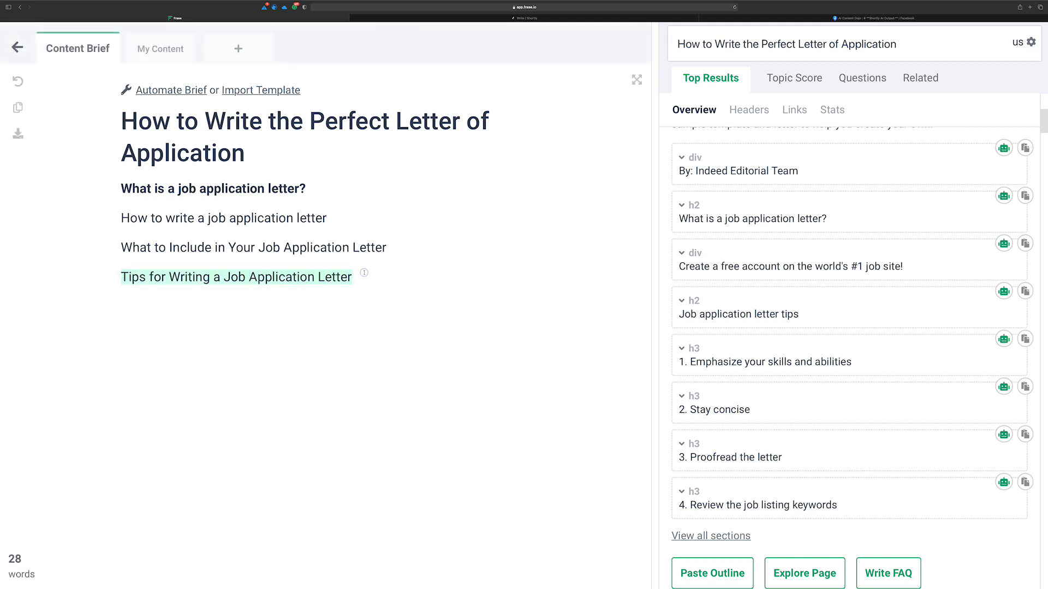
key("super+b")
left_click(421, 299)
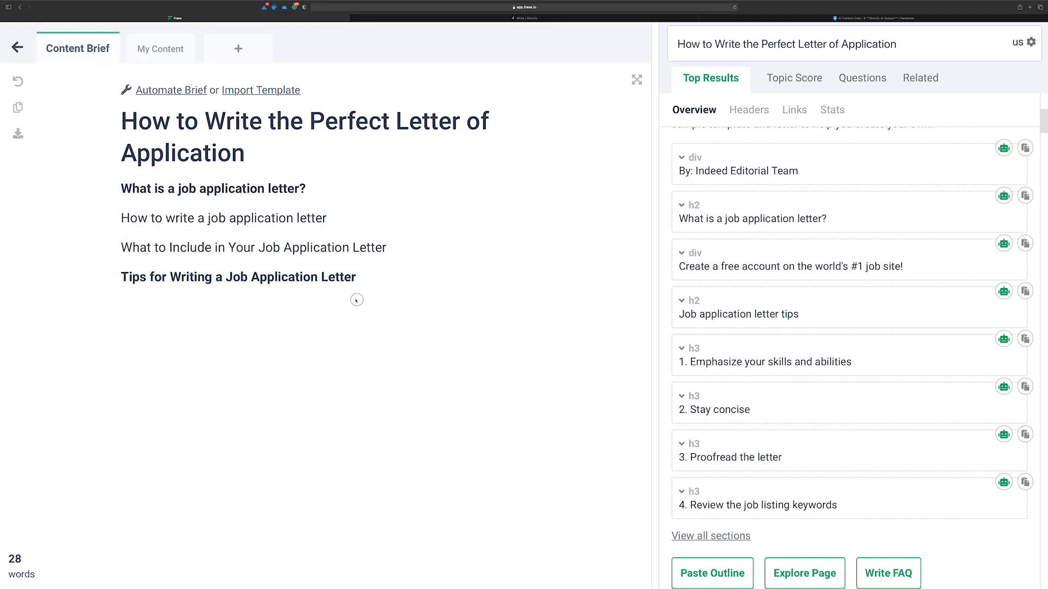
- Add AI-generated content for "1. Emphasize your skills and abilities" on a new line, and delete its original heading
key("Return")
left_click(1005, 340)
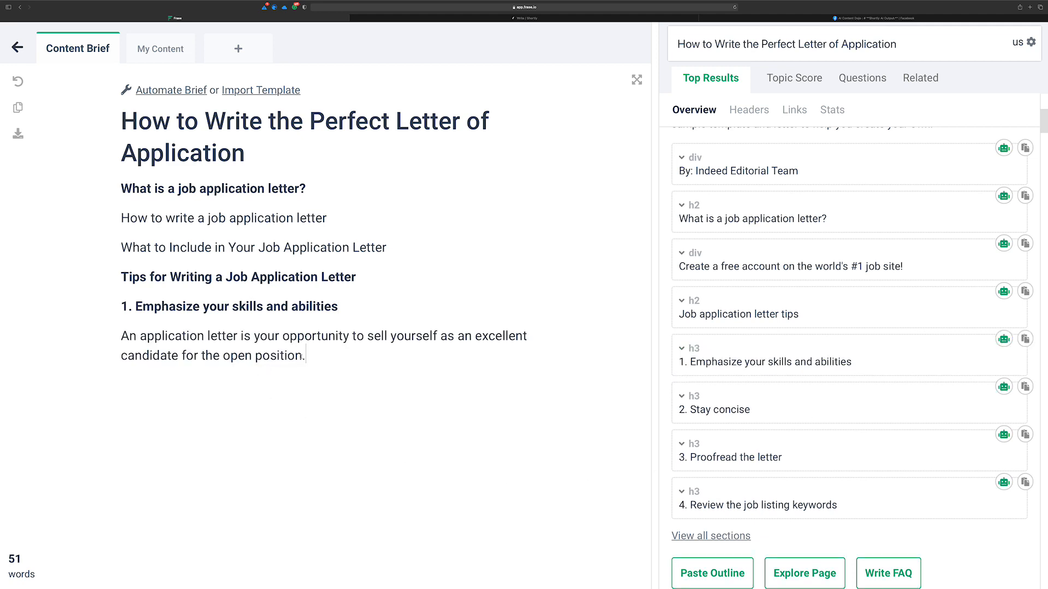
left_click_drag(344, 309, 86, 312)
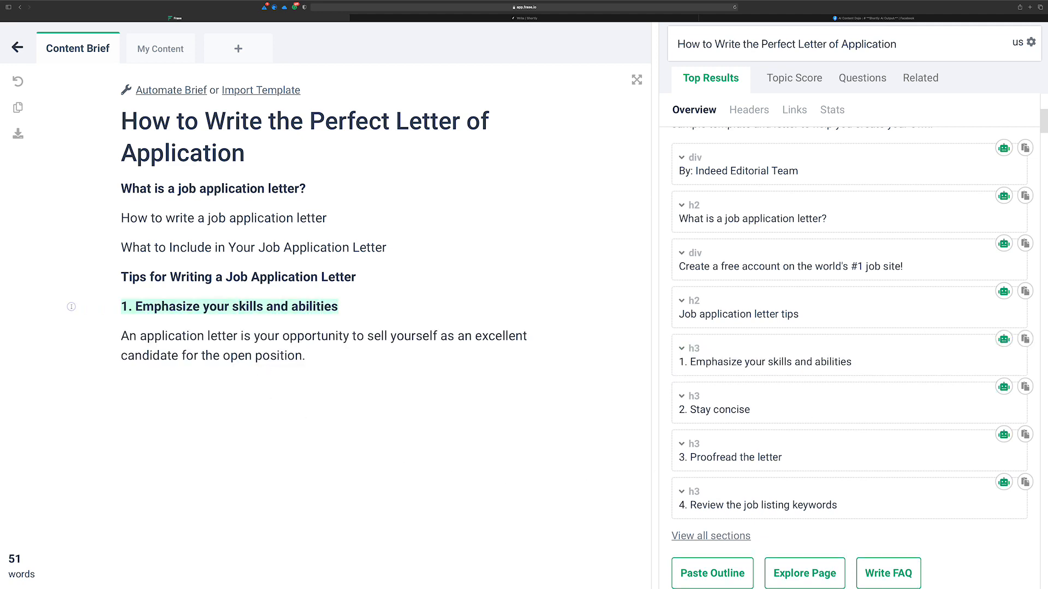
key("BackSpace")
key("Delete")
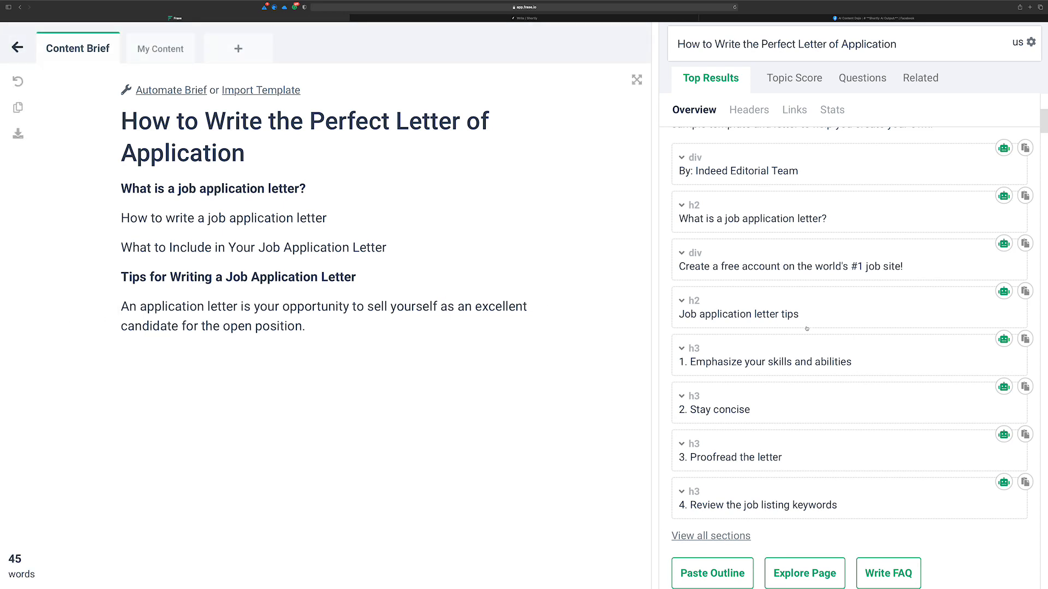
- Add AI-generated content for the "2. Stay concise" heading on a new line below the application letter paragraph
left_click(320, 320)
key("Return")
left_click(1003, 386)
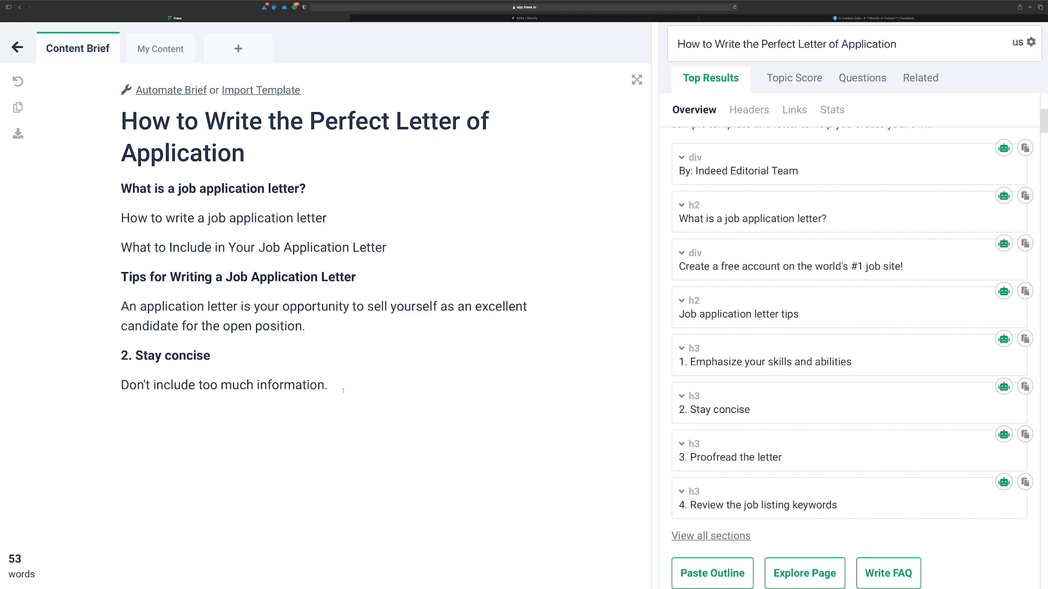
left_click(1003, 386)
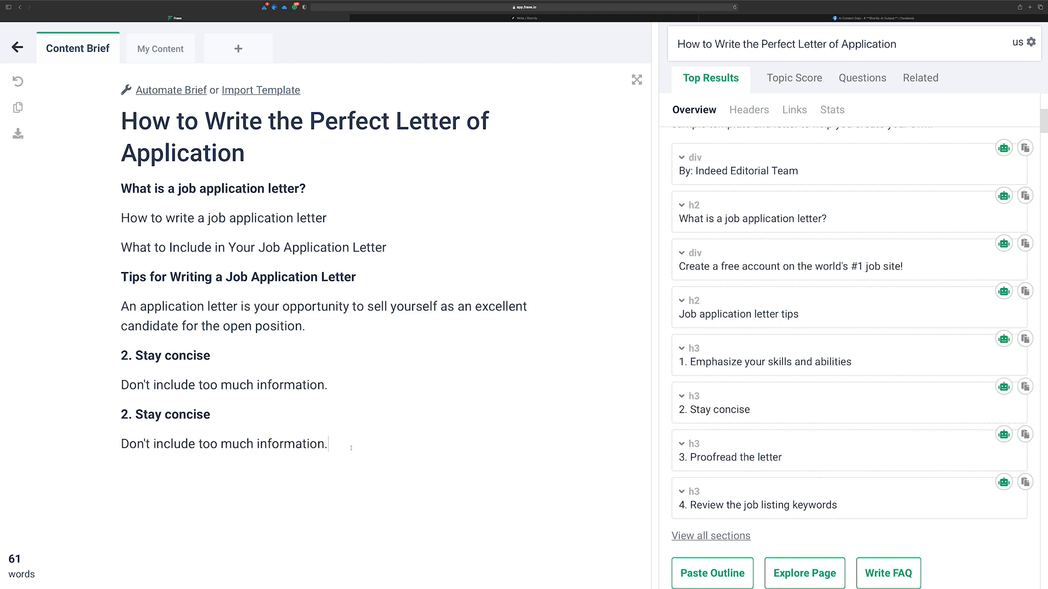
left_click_drag(350, 448, 68, 401)
key("BackSpace")
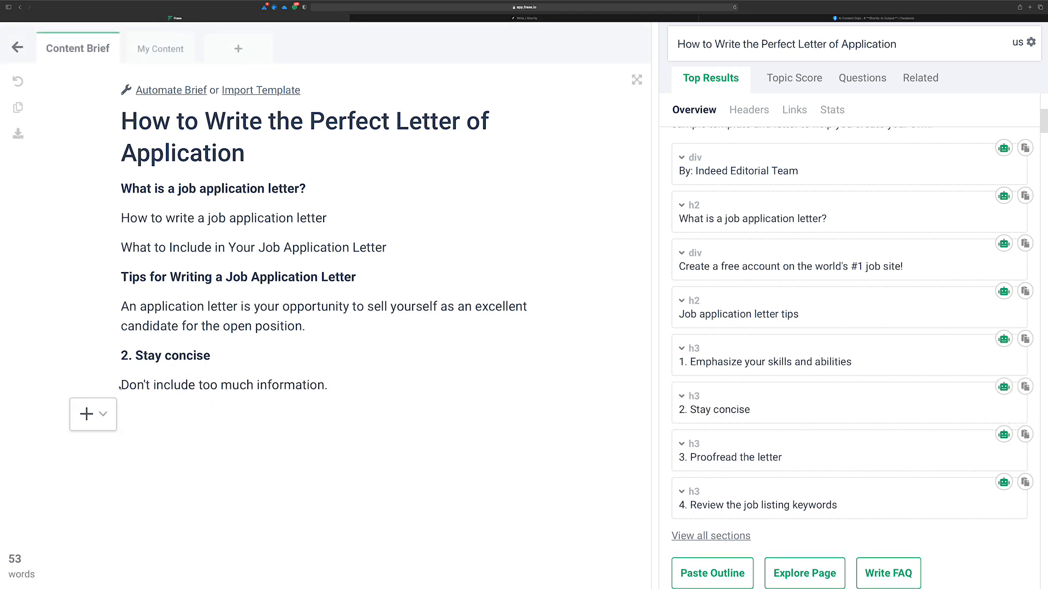
key("BackSpace")
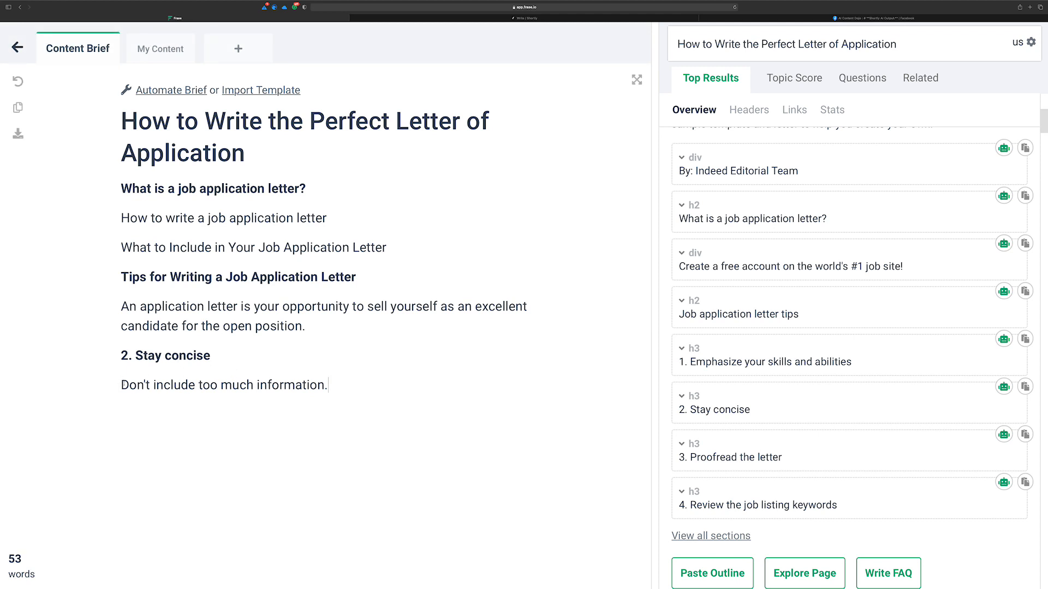
- Replace the "2. Stay concise" heading with the line below it, set as bold "Don't include too much information" without a period
left_click_drag(124, 385, 123, 356)
key("BackSpace")
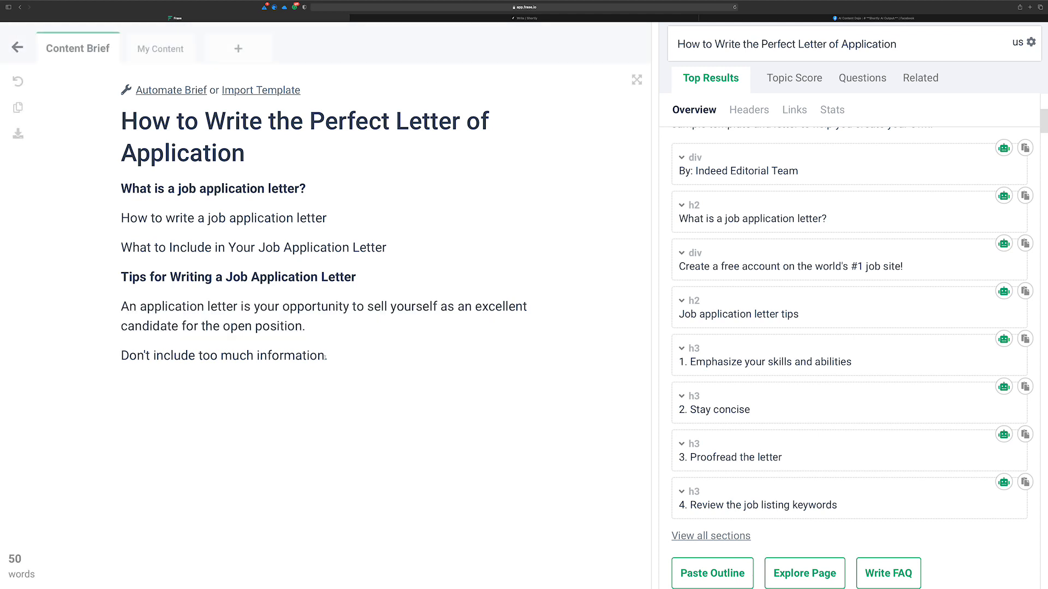
left_click_drag(326, 357, 99, 350)
key("super+b")
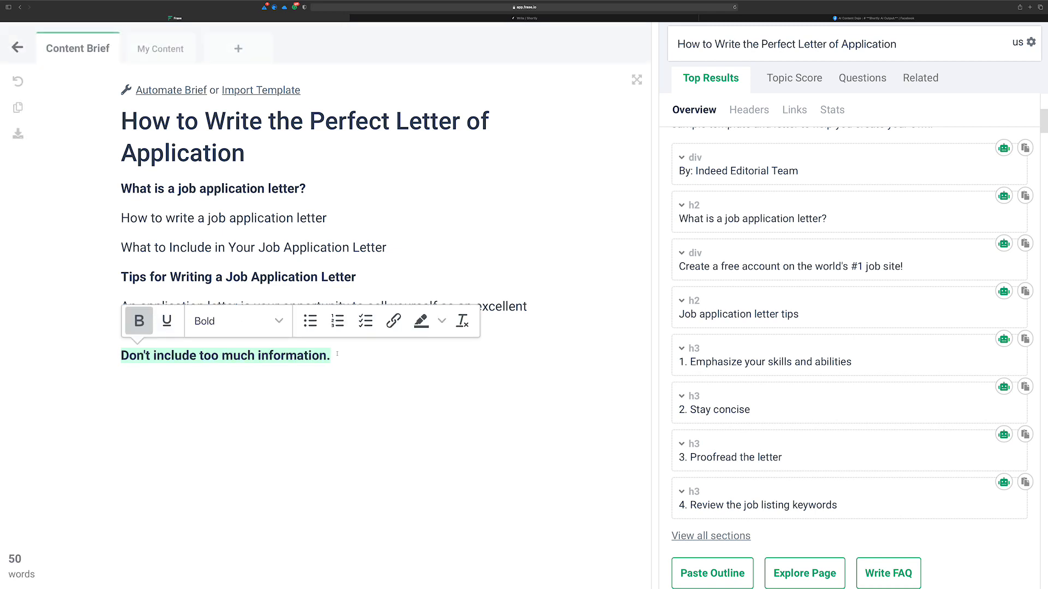
left_click(337, 355)
key("BackSpace")
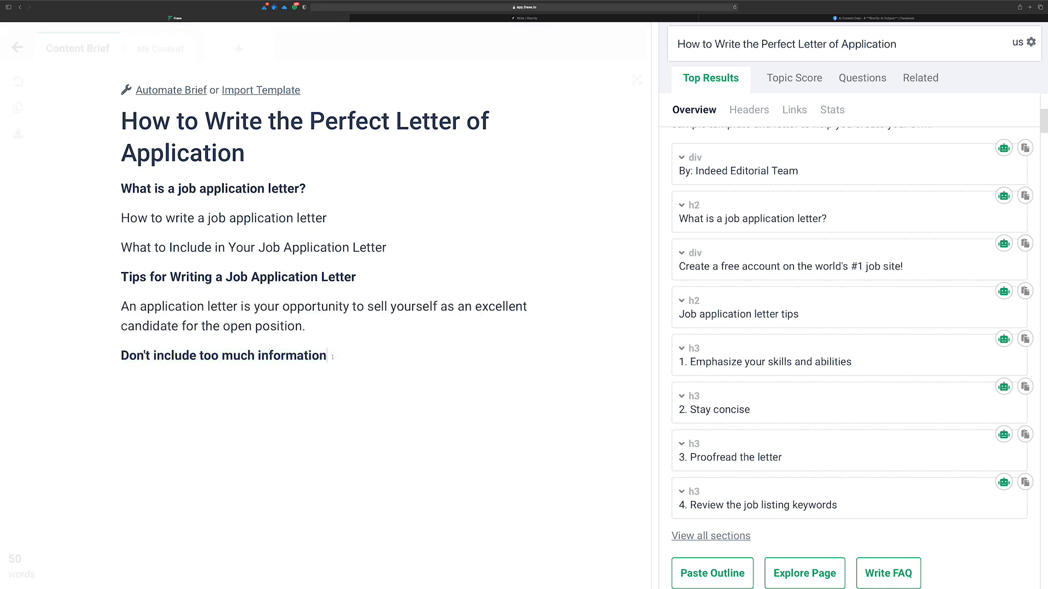
key("Return")
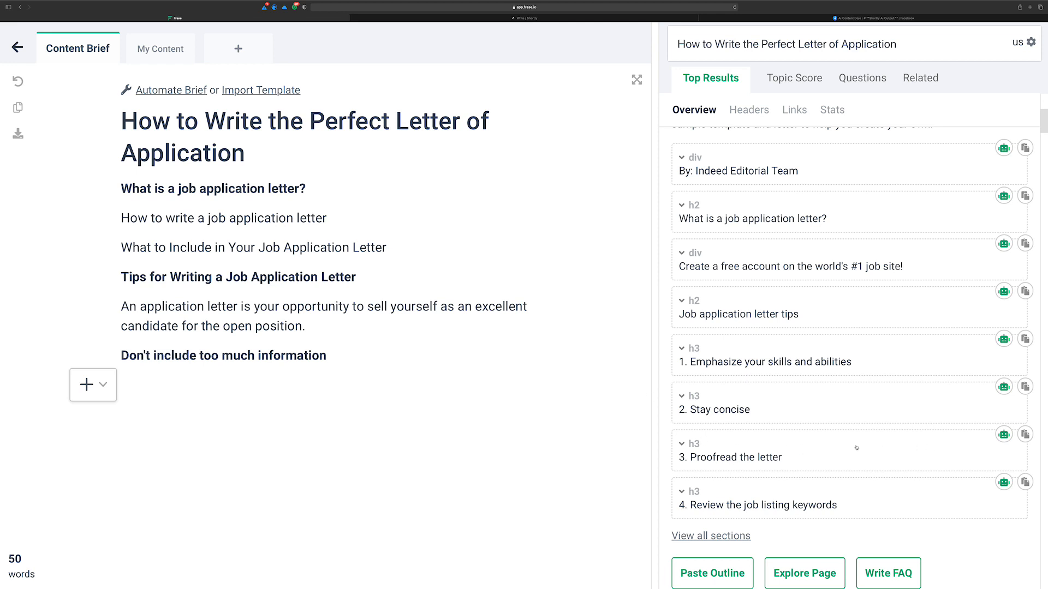
left_click(1003, 435)
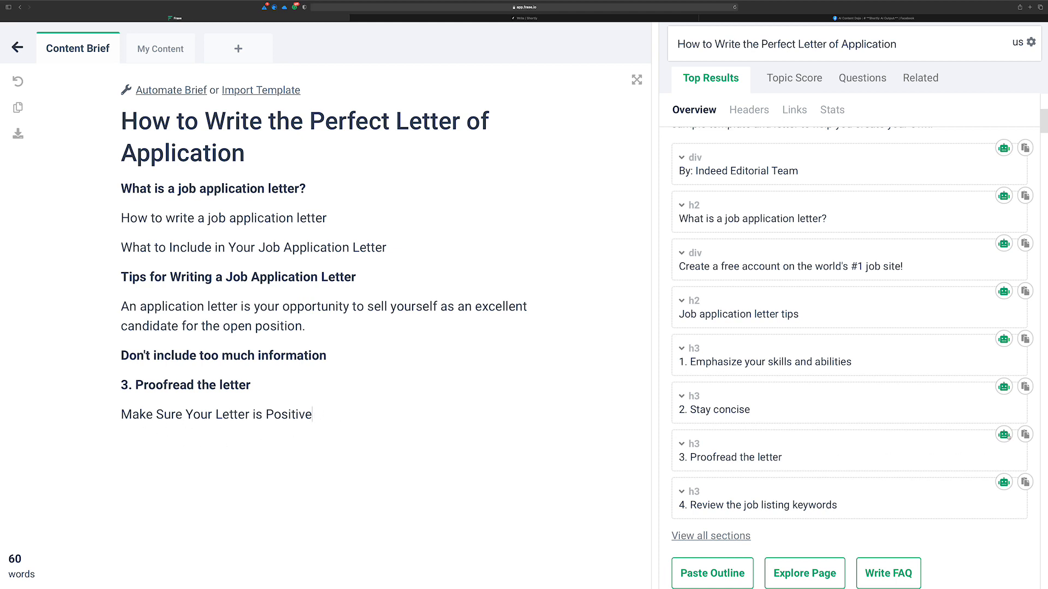
left_click_drag(333, 413, 102, 413)
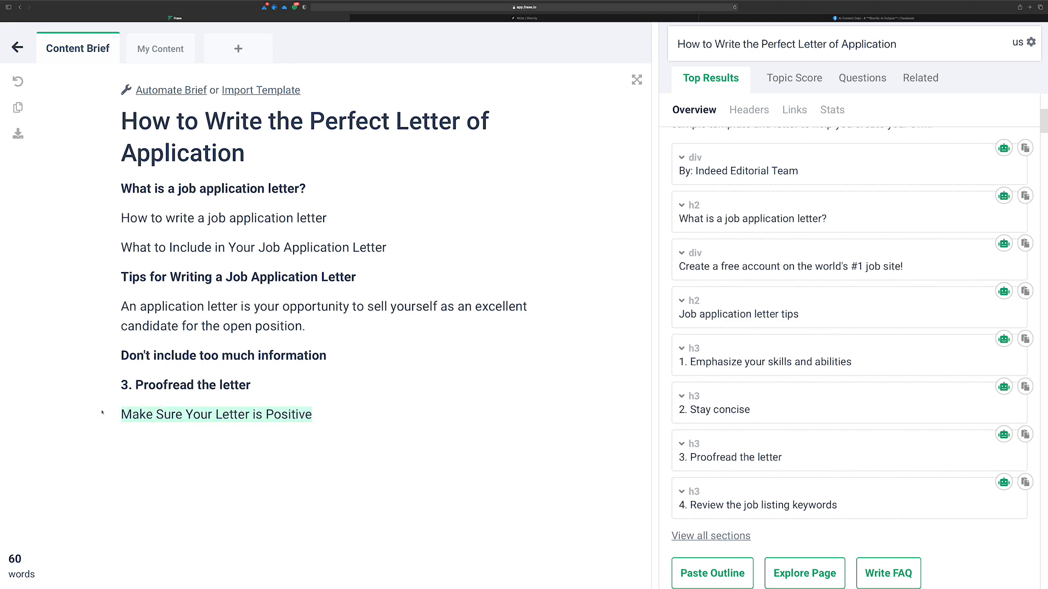
left_click_drag(312, 414, 68, 376)
key("BackSpace")
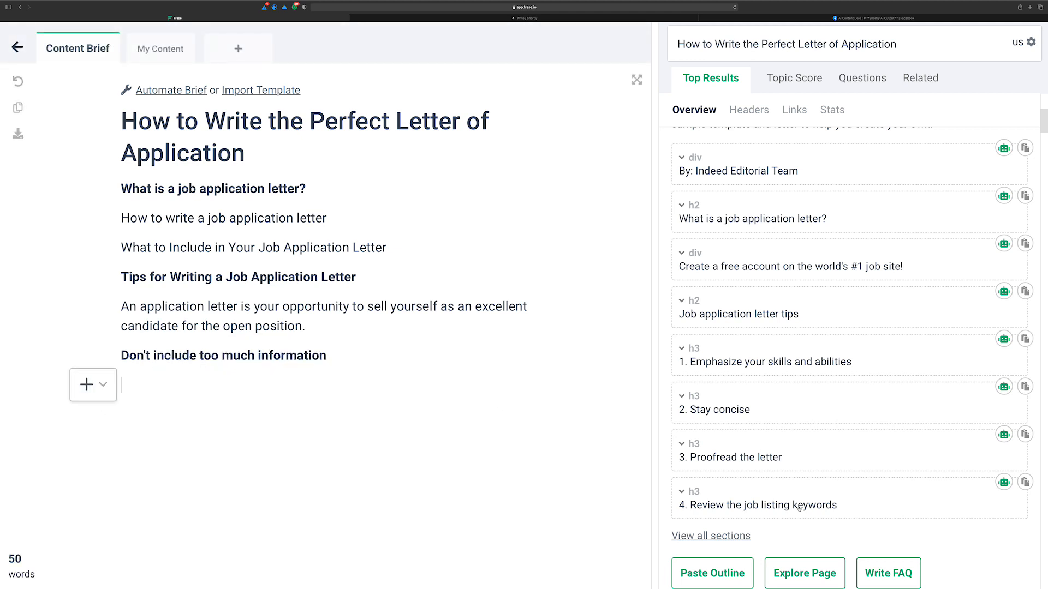
- Add AI-generated content for "4. Review the job listing keywords", replacing its heading with the generated sentence in bold without a period, and start a new line
left_click(1003, 481)
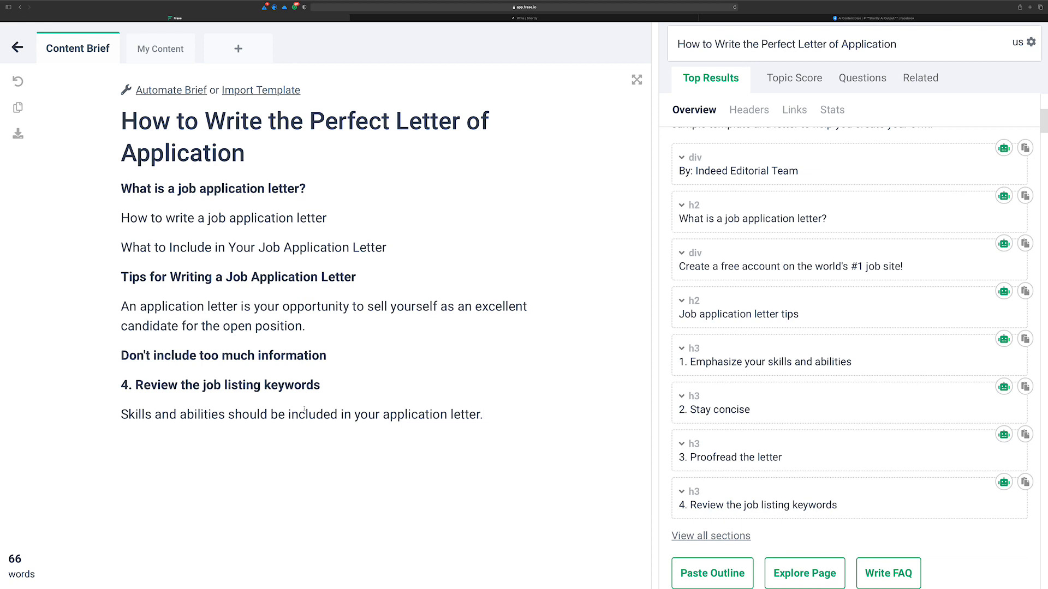
left_click_drag(121, 415, 485, 389)
key("BackSpace")
key("super+b")
left_click(489, 387)
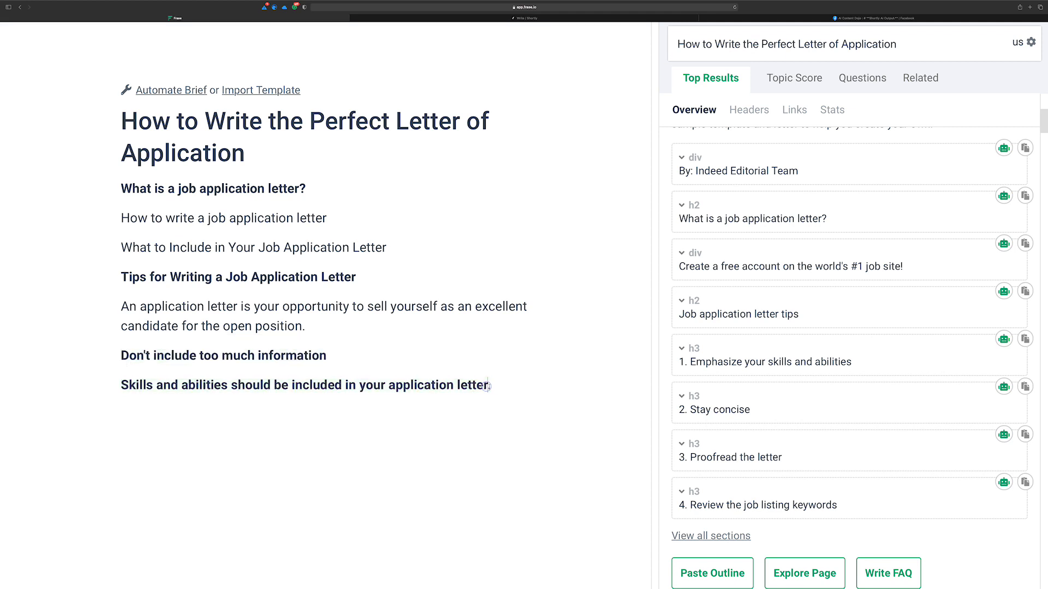
key("BackSpace")
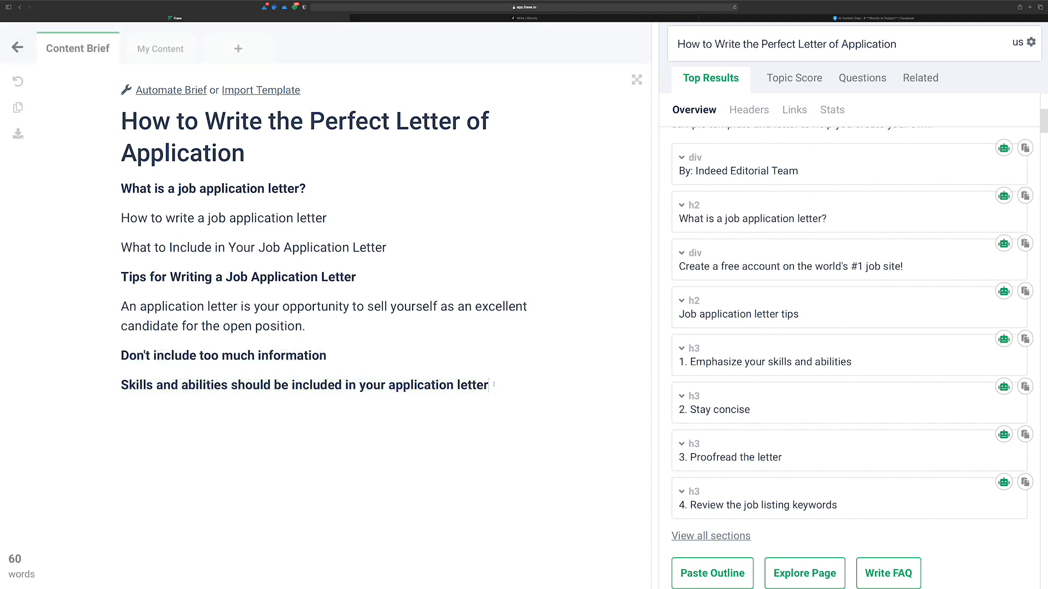
key("Return")
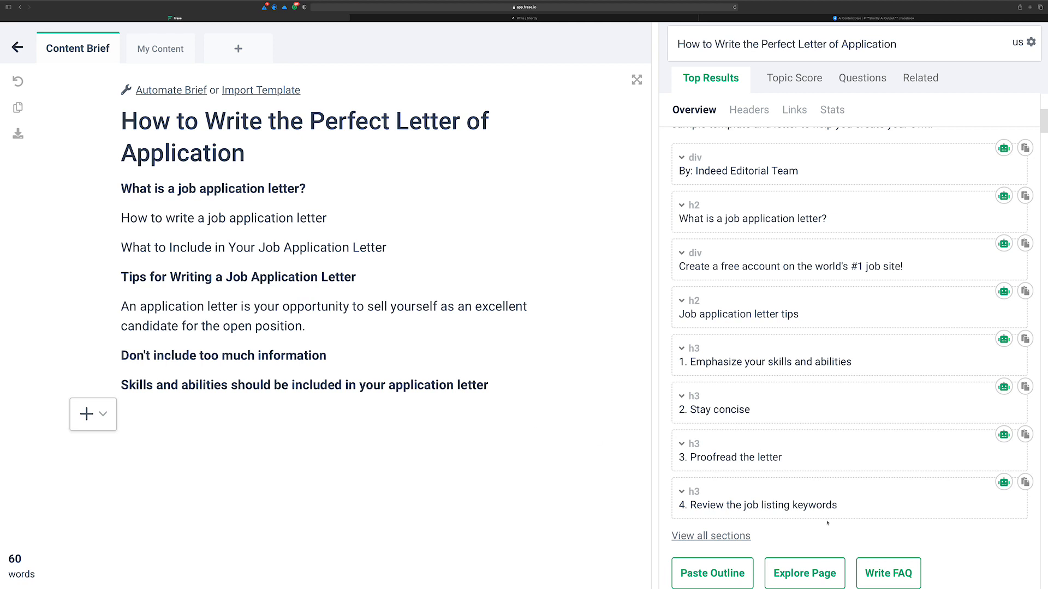
- Examine the section outlines of the top search results and the domain authority and link count of thebalancecareers.com
scroll(865, 512, "down", 2)
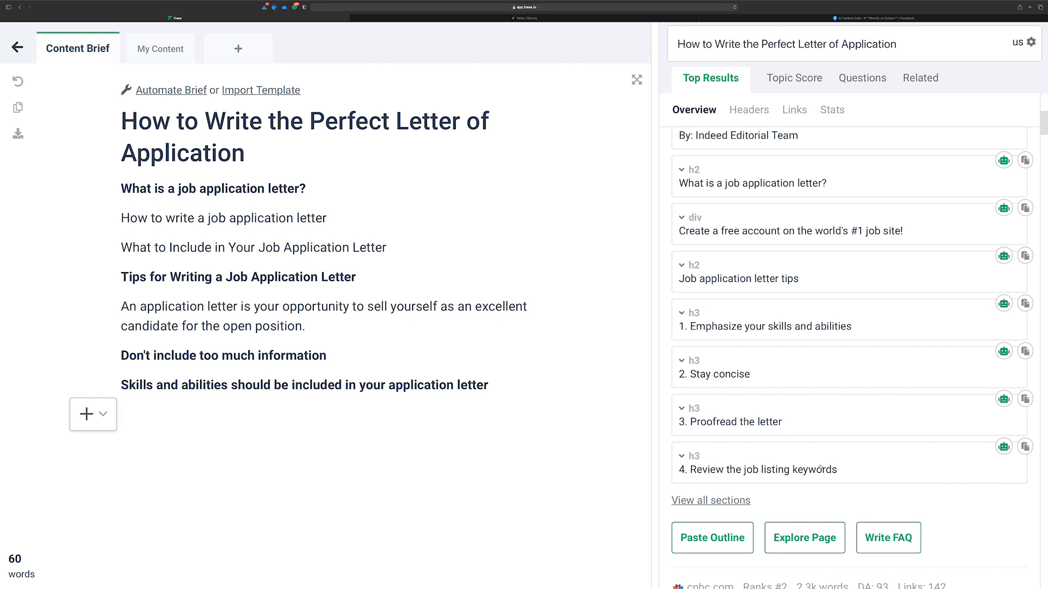
scroll(827, 461, "up", 5)
scroll(827, 461, "down", 15)
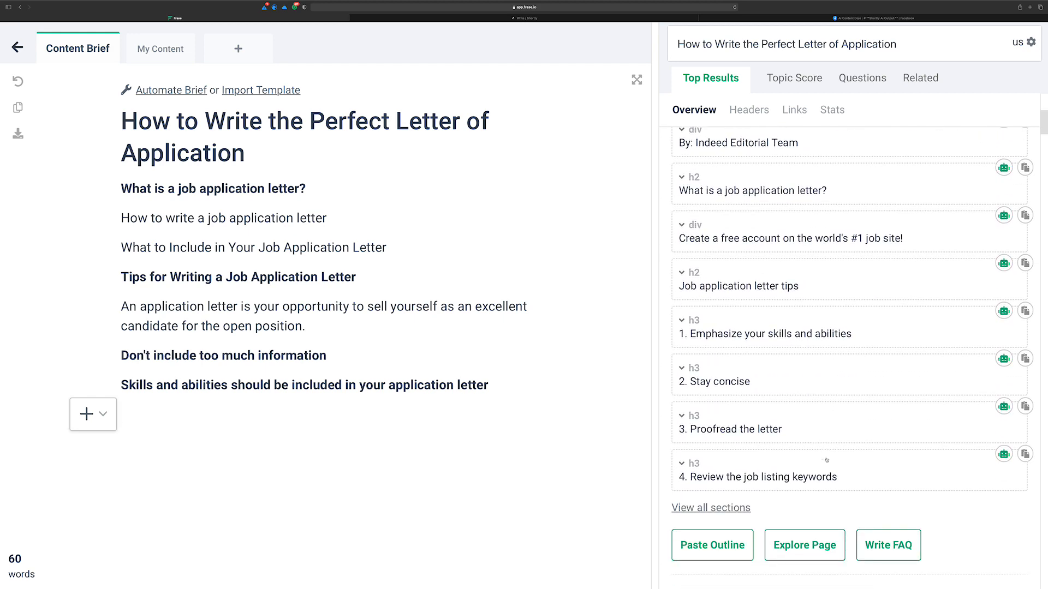
scroll(827, 460, "down", 11)
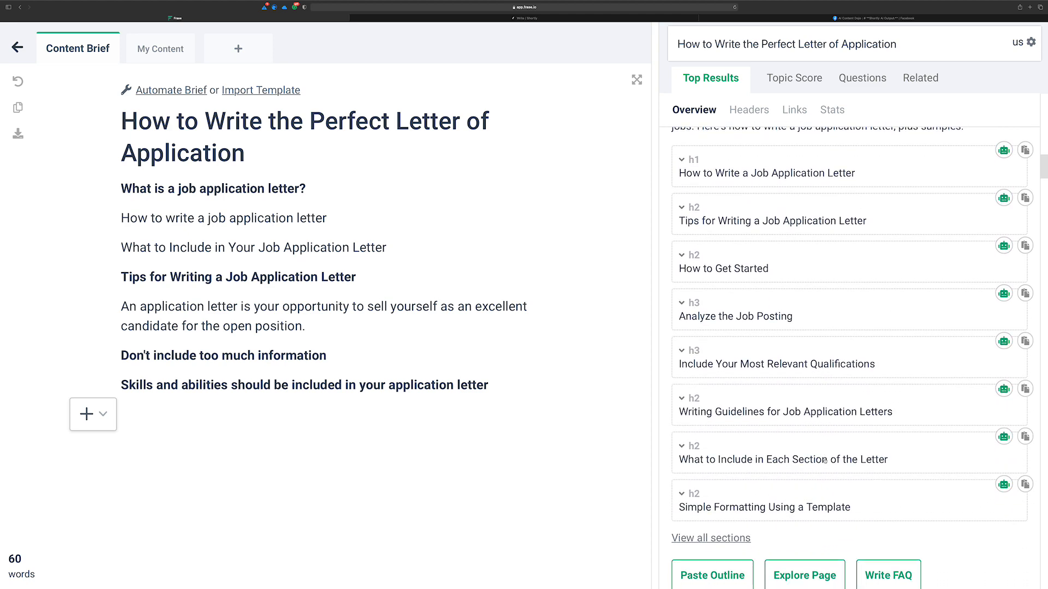
scroll(827, 460, "down", 1)
scroll(881, 404, "up", 5)
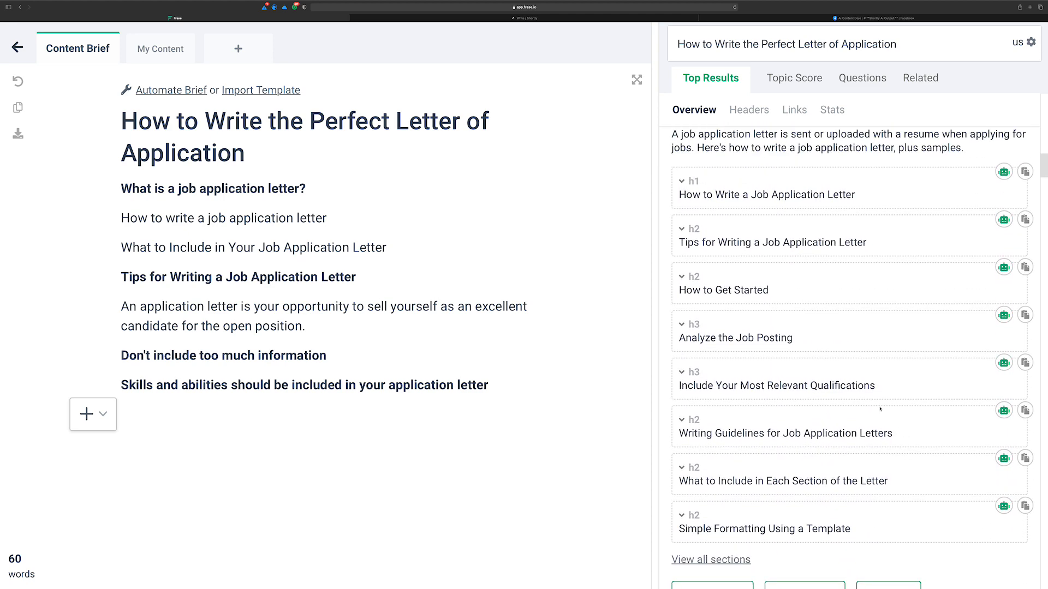
scroll(880, 407, "down", 6)
scroll(880, 408, "up", 4)
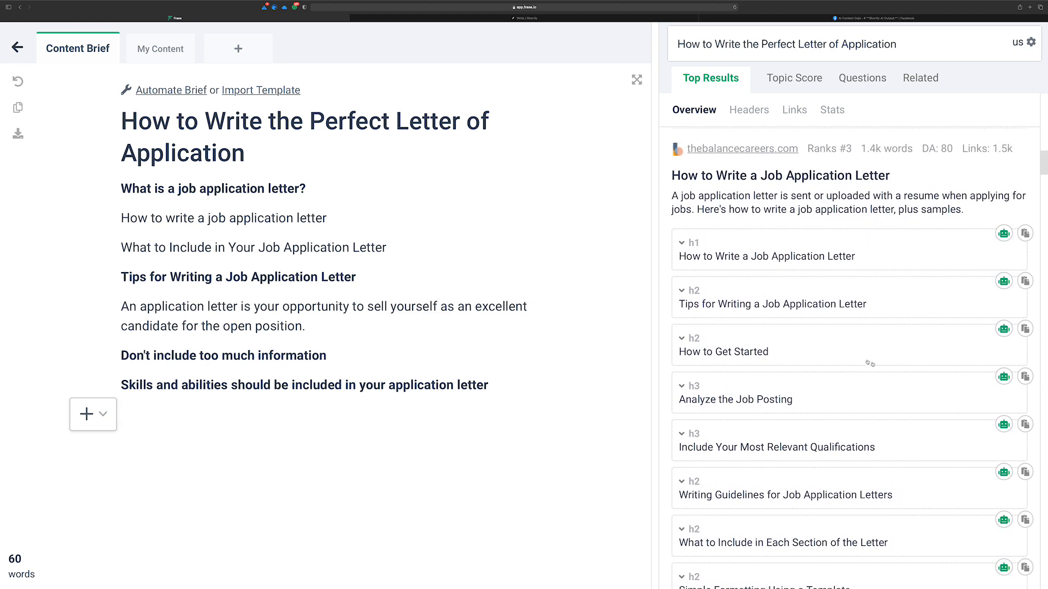
scroll(886, 330, "down", 1)
scroll(886, 329, "down", 2)
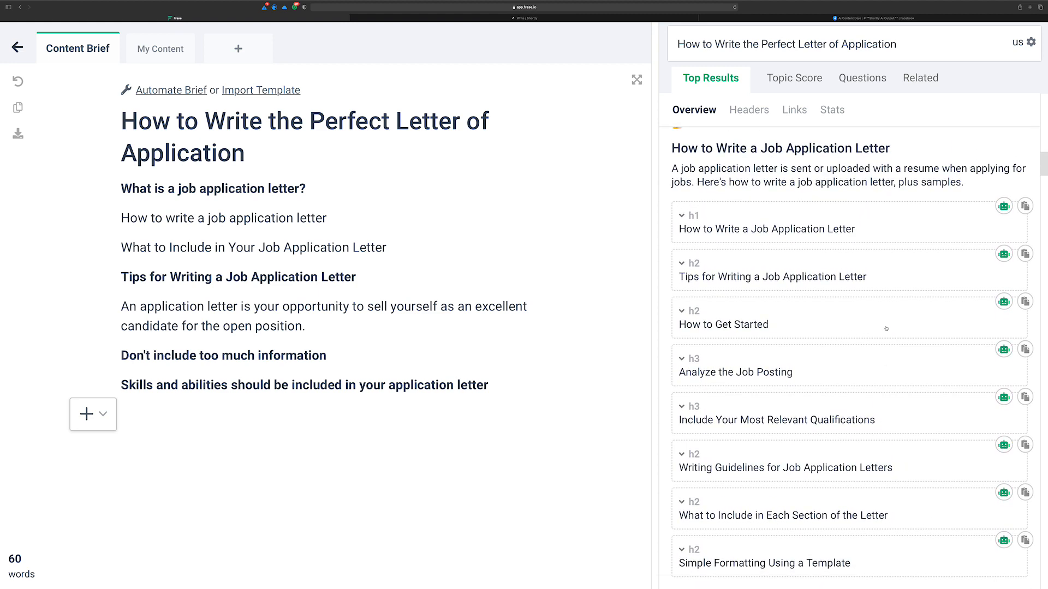
scroll(873, 272, "up", 5)
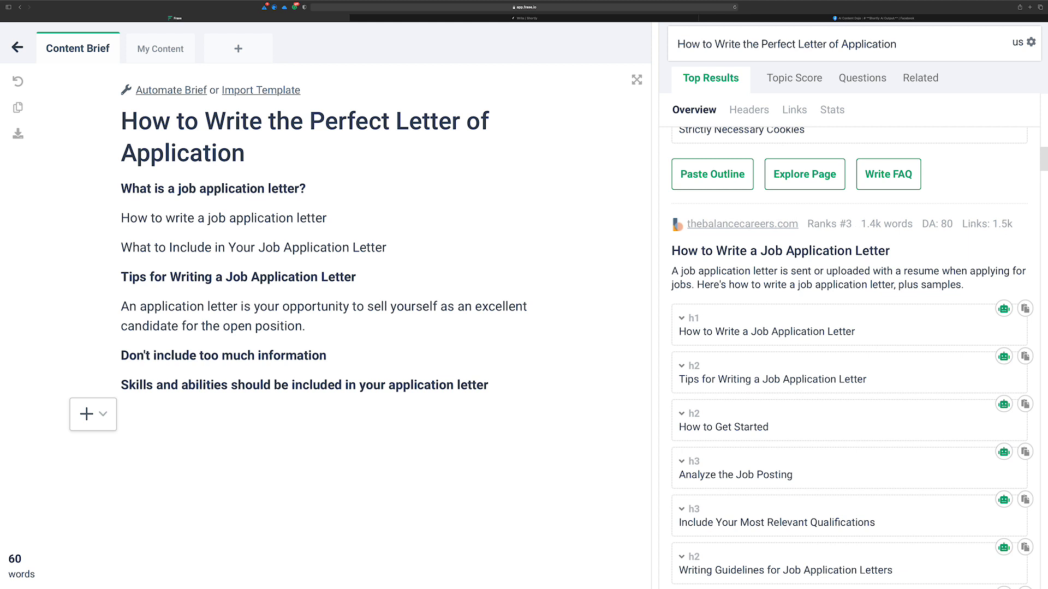
left_click_drag(956, 225, 934, 222)
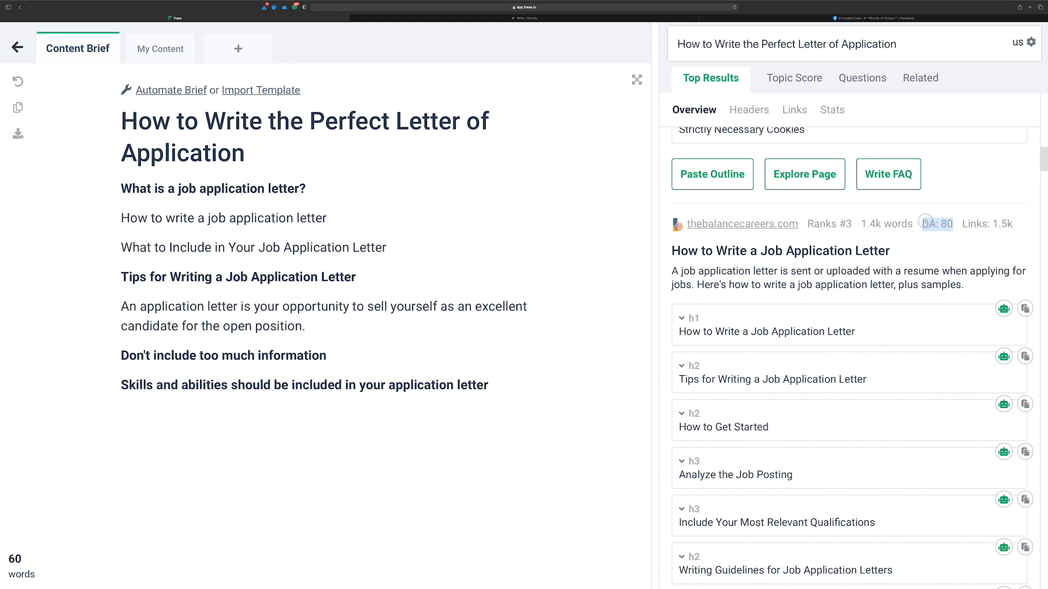
left_click_drag(1014, 224, 961, 223)
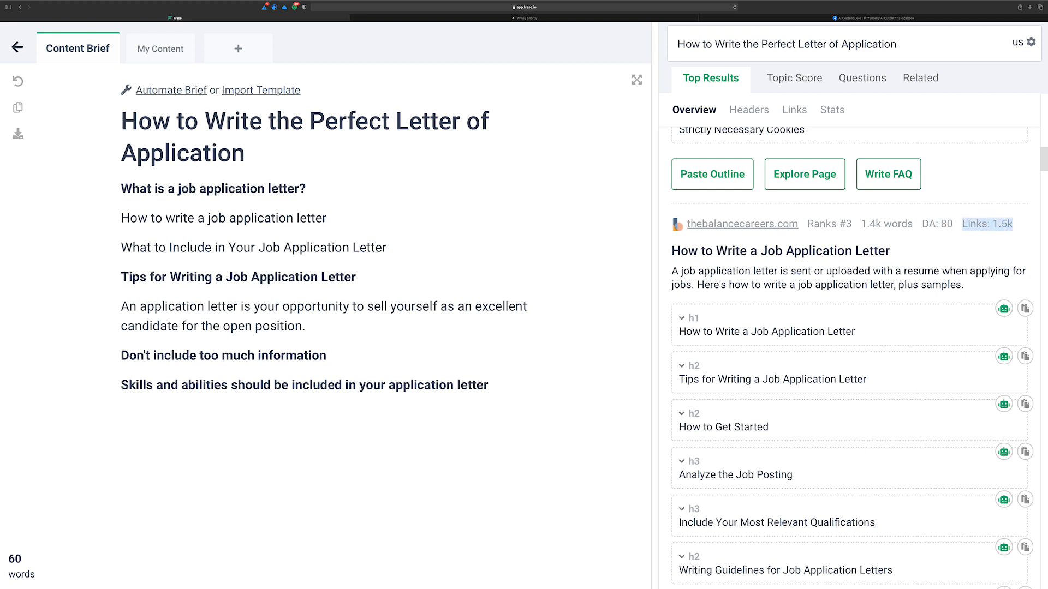
- Insert the FAQ generated from the thebalancecareers.com result at the end of the brief and look over its questions
scroll(798, 273, "down", 2)
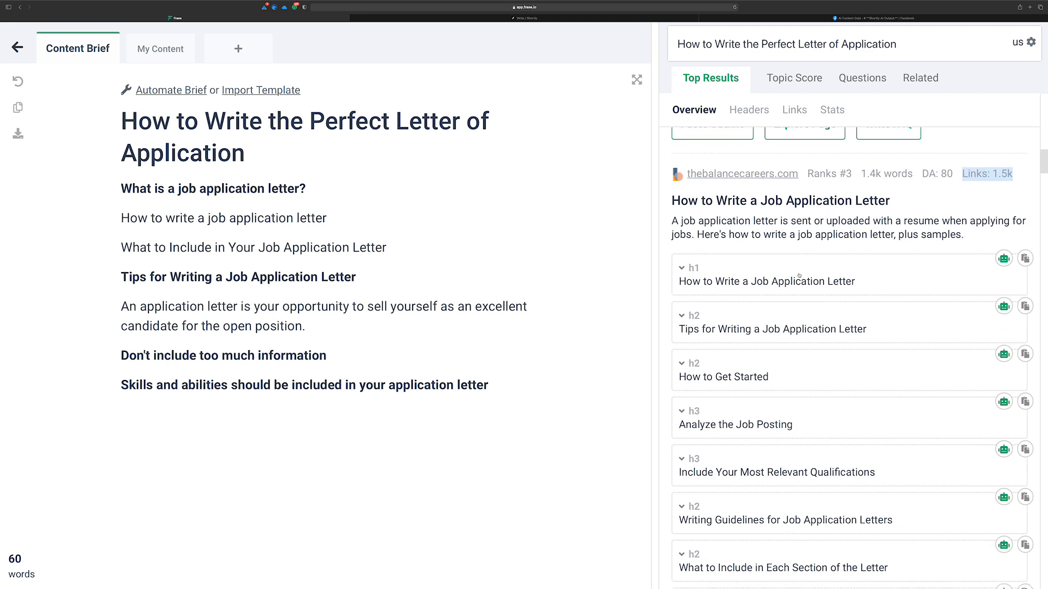
scroll(799, 275, "down", 8)
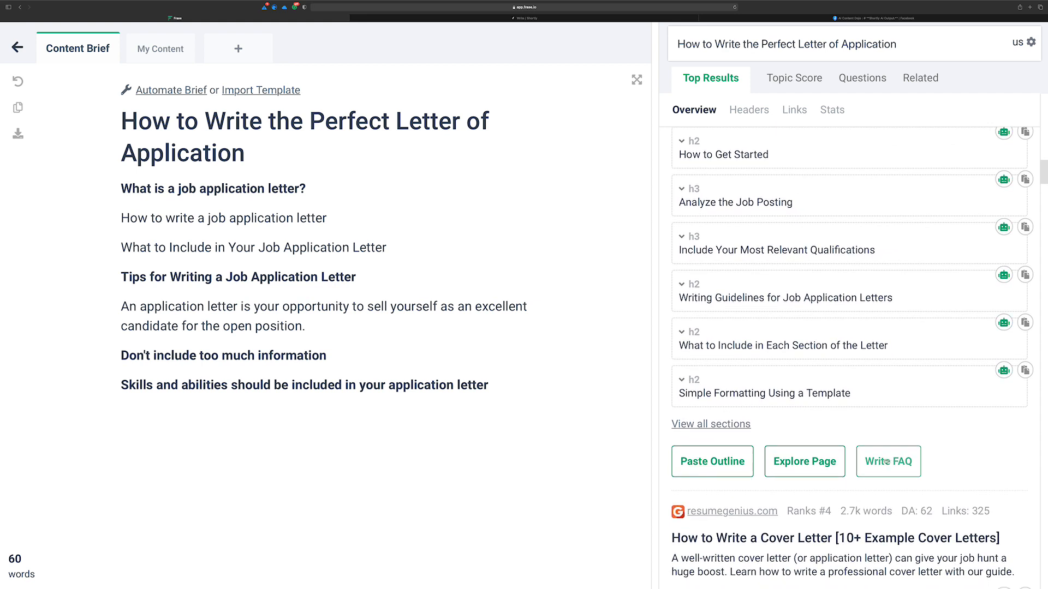
left_click(887, 462)
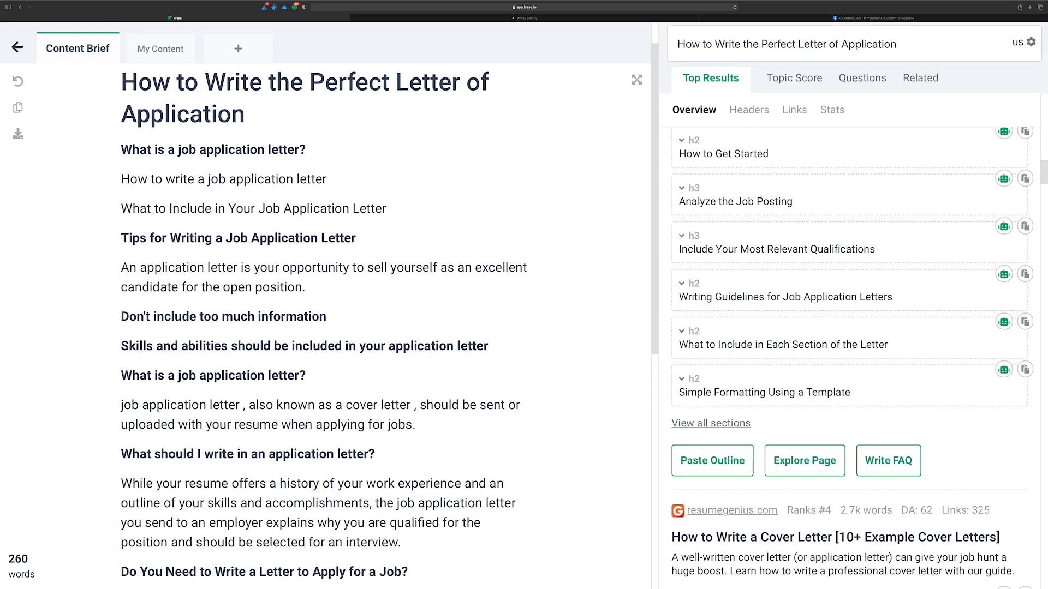
scroll(306, 427, "down", 2)
scroll(307, 427, "down", 3)
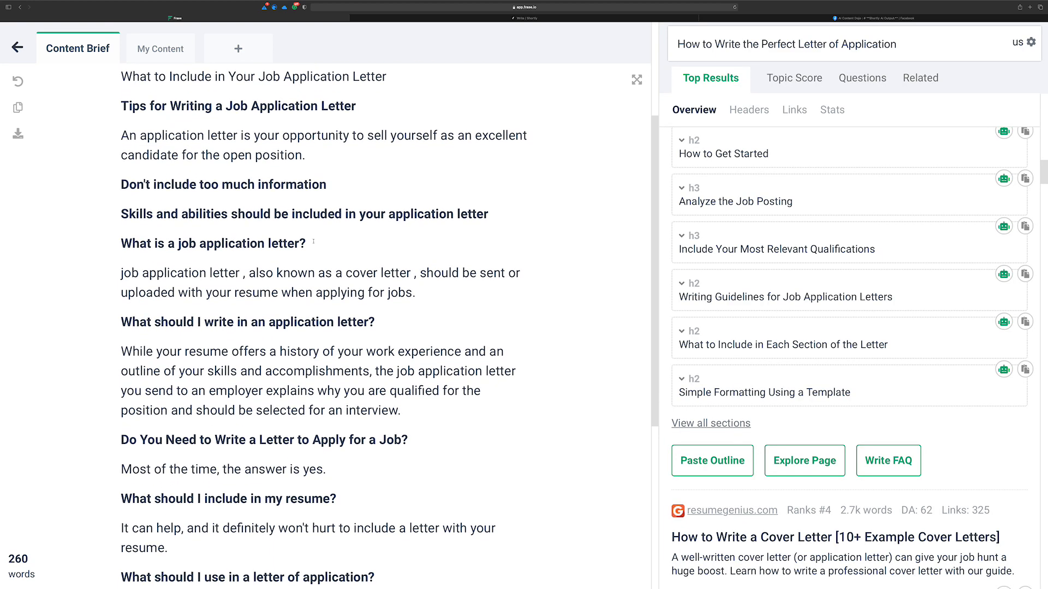
scroll(272, 282, "up", 2)
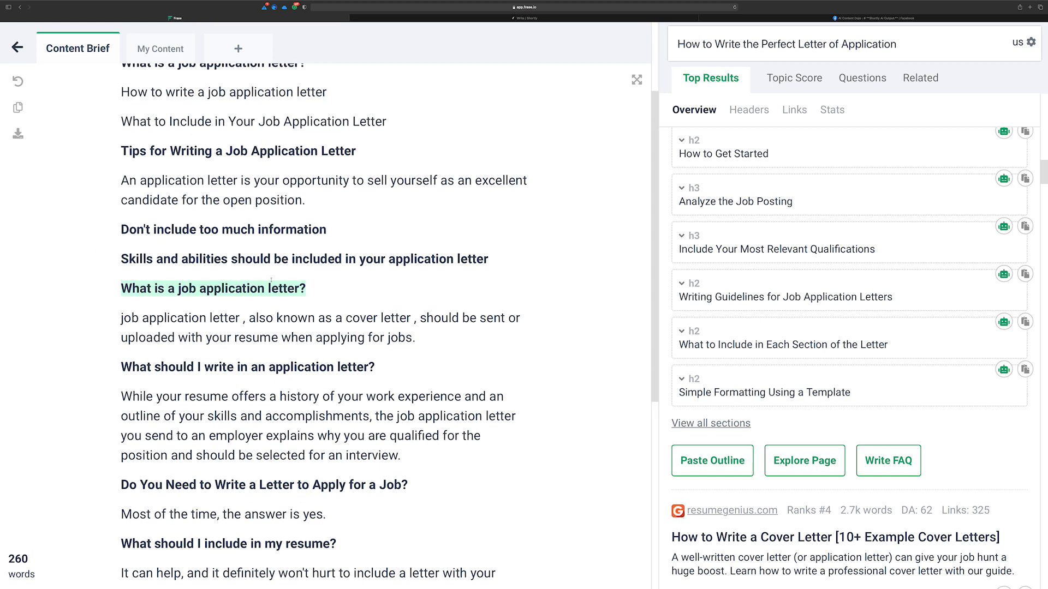
- Move the FAQ's "What is a job application letter?" heading and answer over the first three outline lines and capitalize "Job"
left_click_drag(427, 367, 121, 322)
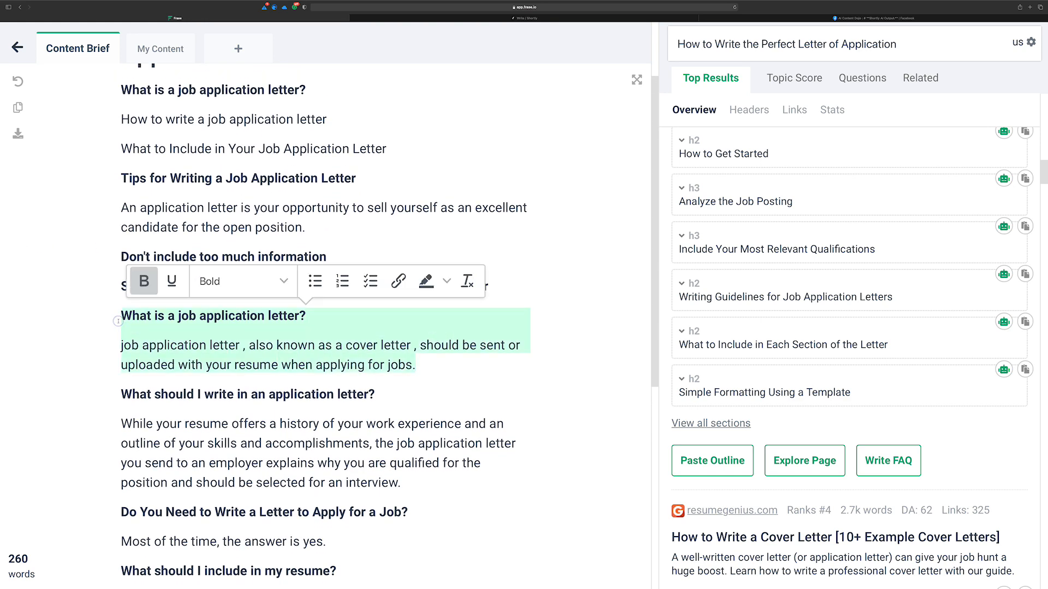
key("BackSpace")
scroll(181, 328, "up", 3)
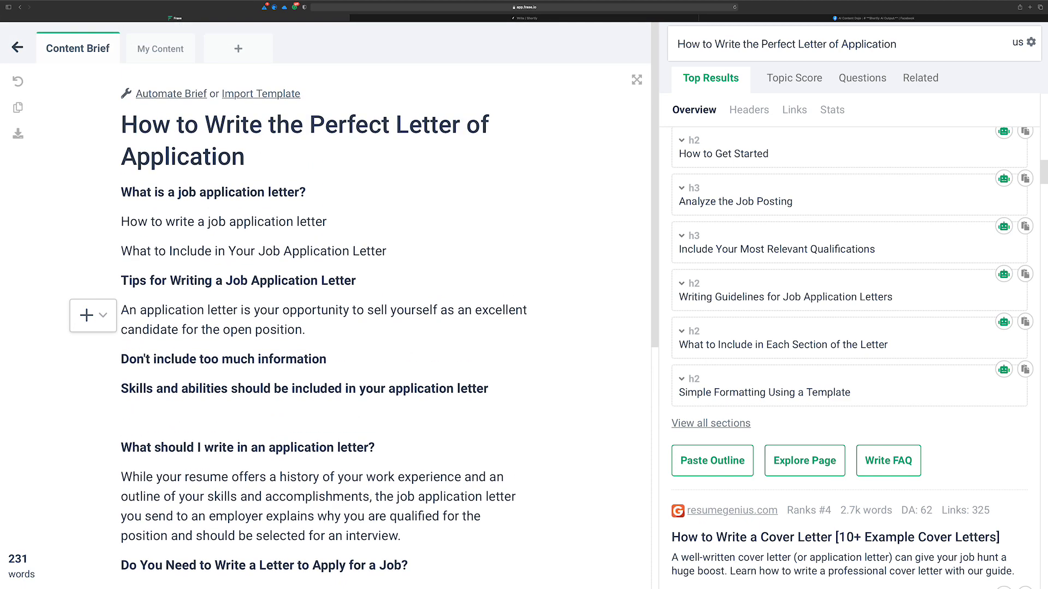
left_click_drag(387, 248, 119, 191)
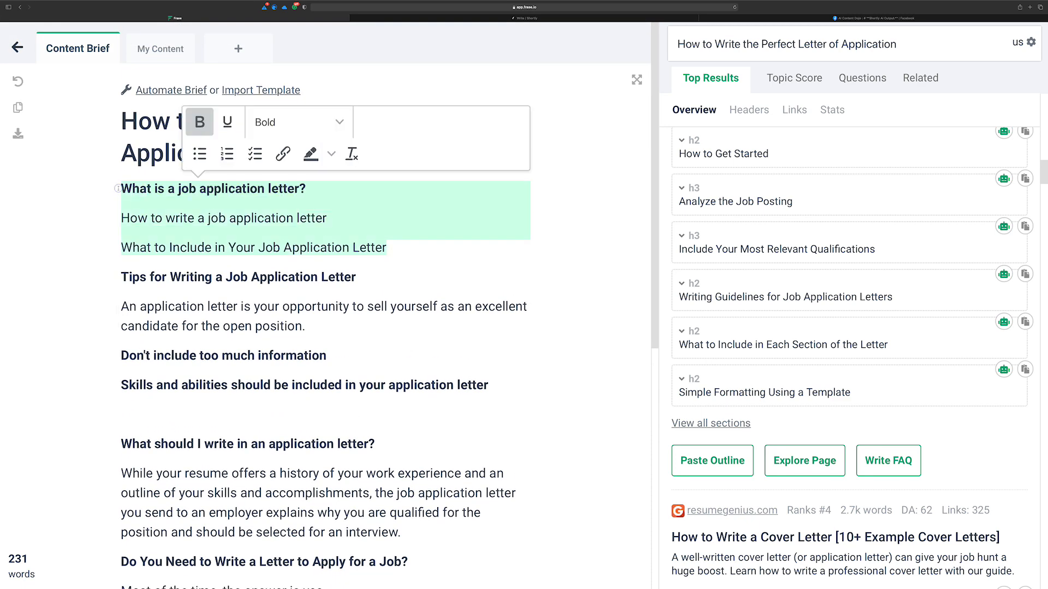
type("job application letter , also known as a cover letter , should be sent or uploaded with your resume when applying for jobs.")
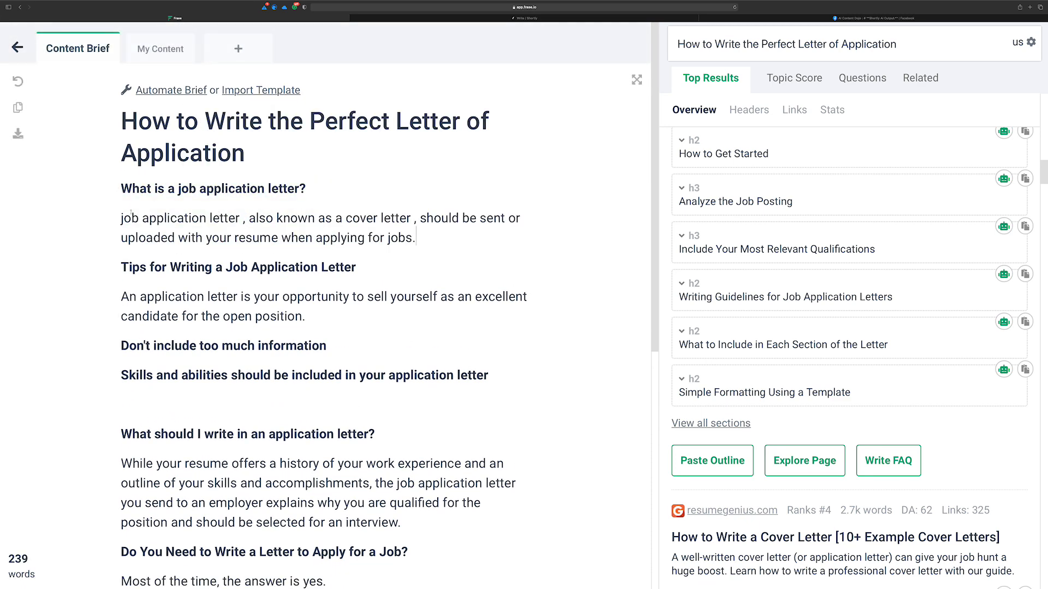
left_click(113, 220)
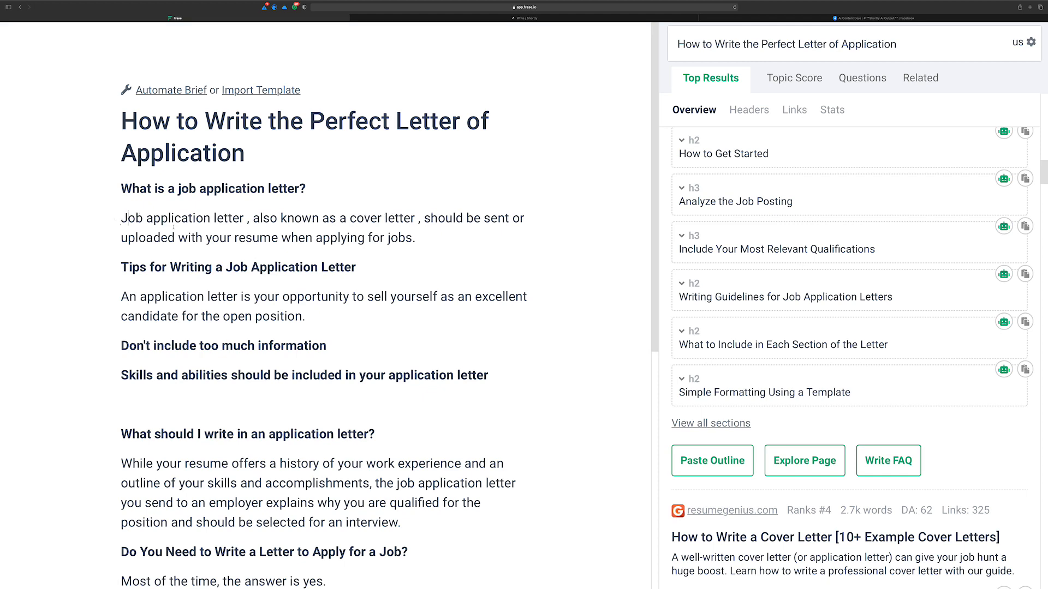
- Delete the question "What should I use in a letter of application?" with its answer, and the heading "What should I write in my letter?"
scroll(190, 185, "down", 5)
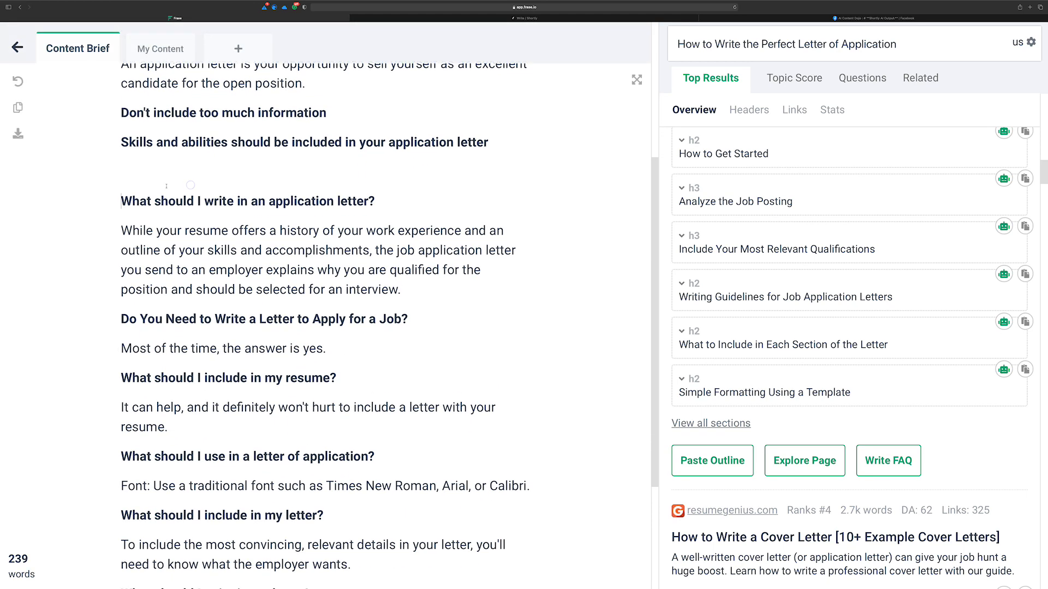
scroll(266, 202, "down", 1)
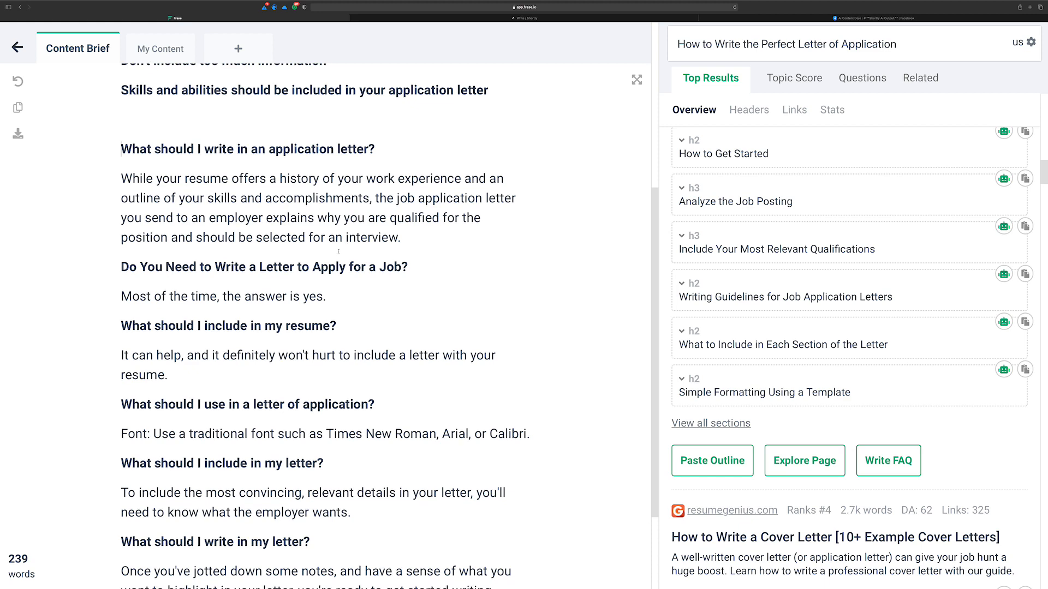
scroll(419, 265, "down", 2)
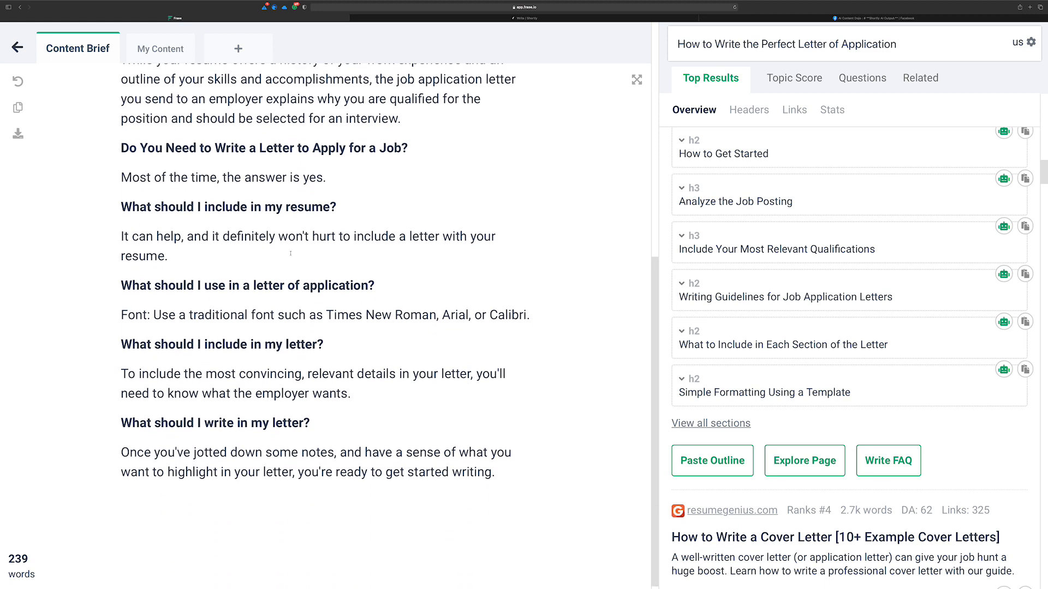
scroll(284, 251, "down", 1)
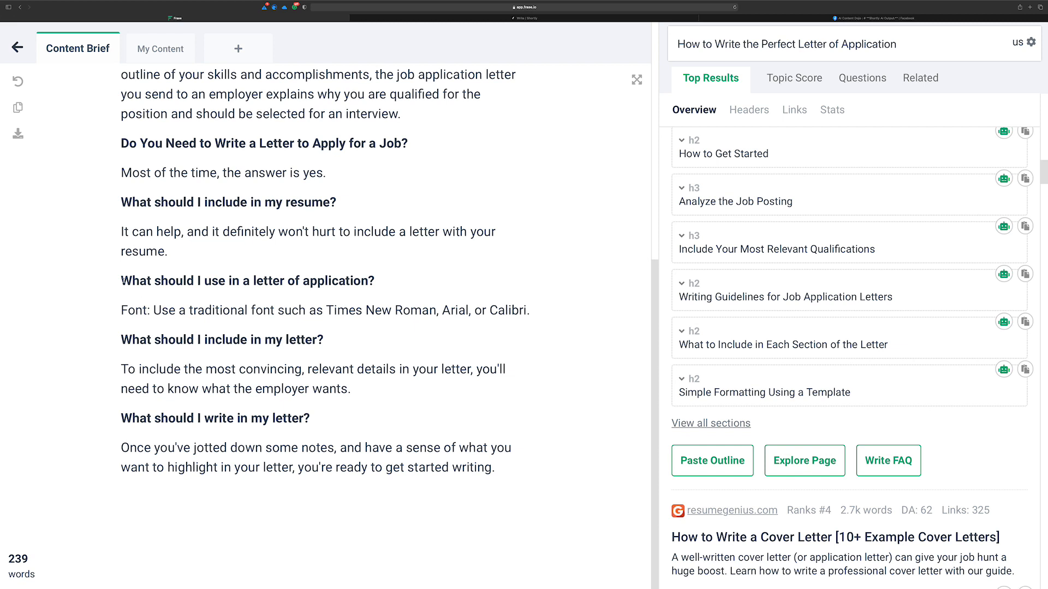
left_click_drag(121, 281, 594, 311)
key("BackSpace")
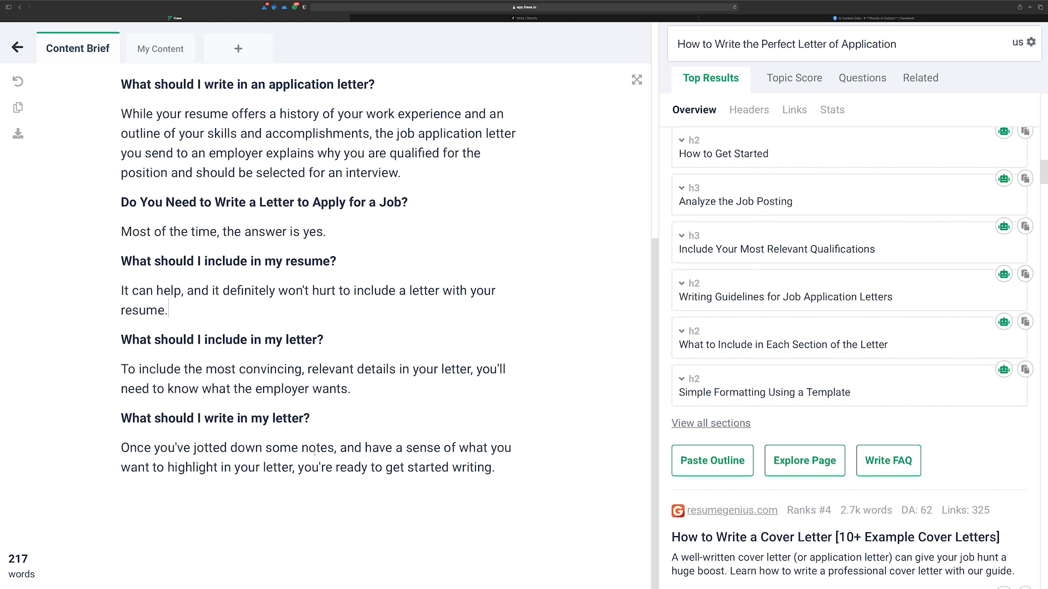
left_click_drag(329, 419, 119, 418)
key("BackSpace")
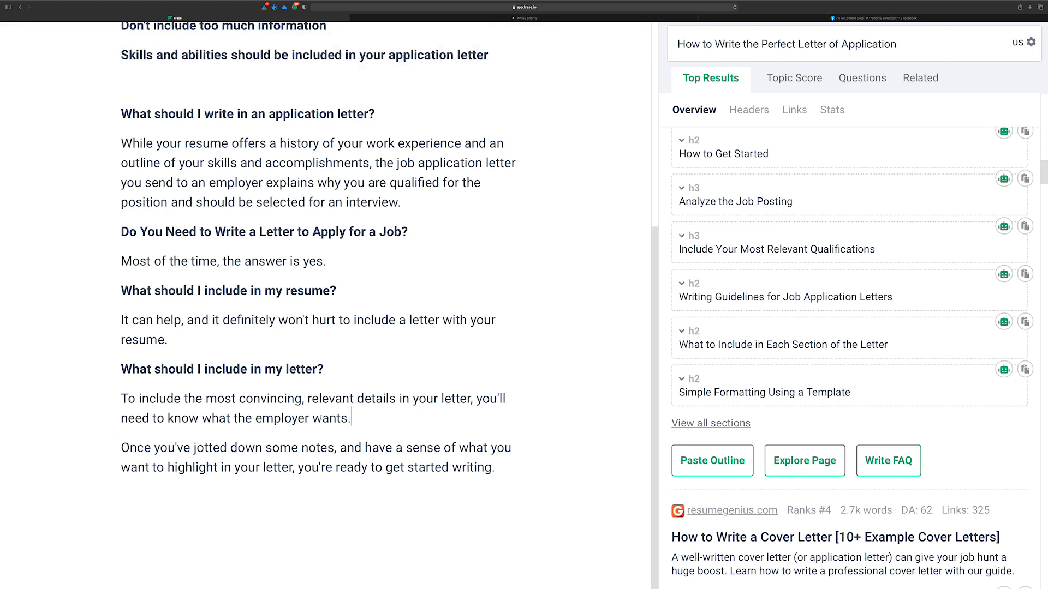
- Remove the blank line above "What should I write in an application letter?" and copy the entire content brief
scroll(335, 419, "up", 5)
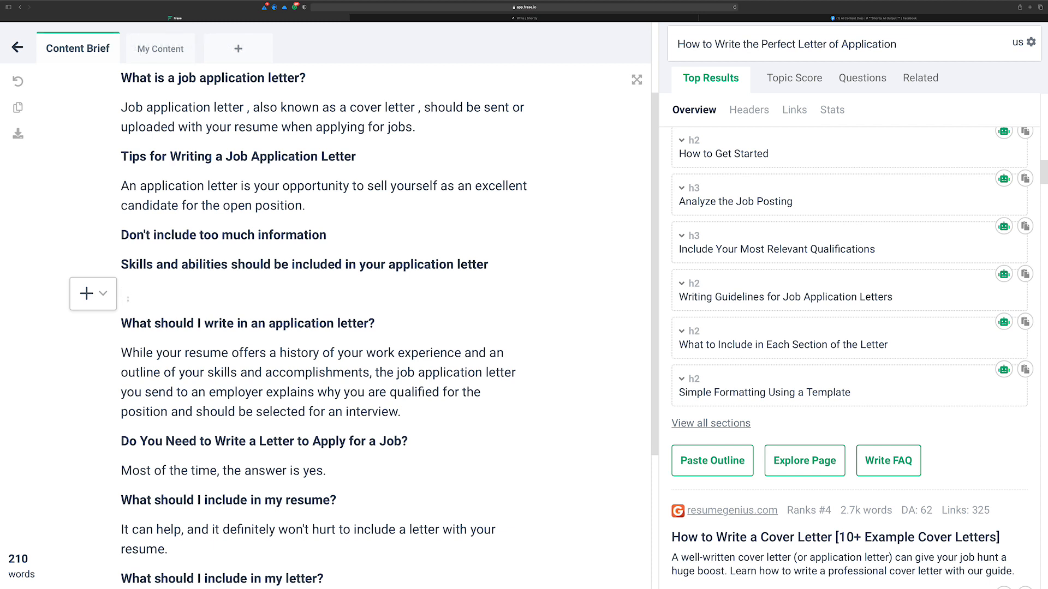
key("BackSpace")
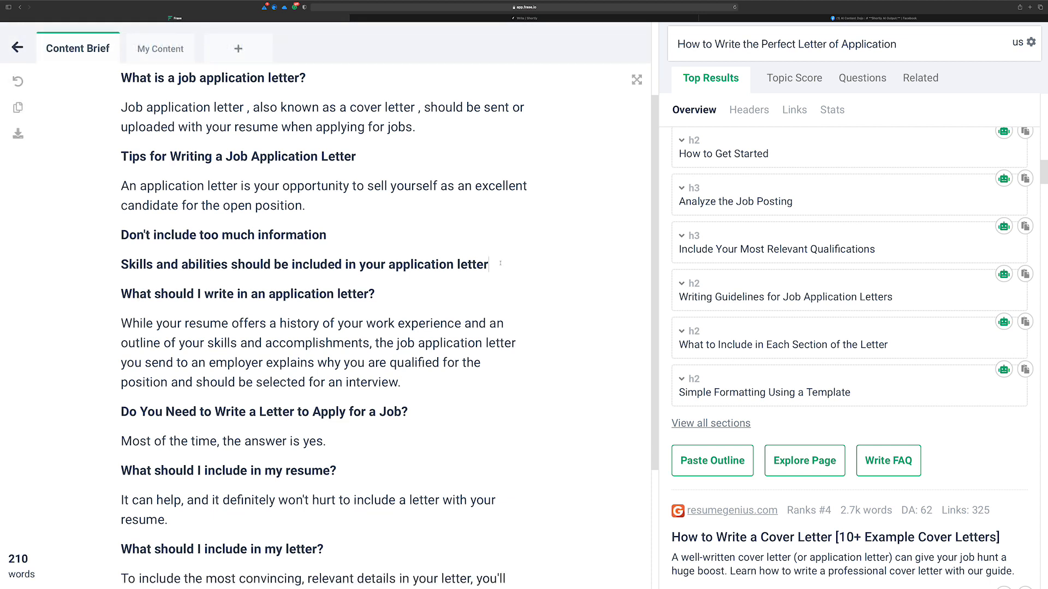
key("super+a")
key("super+c")
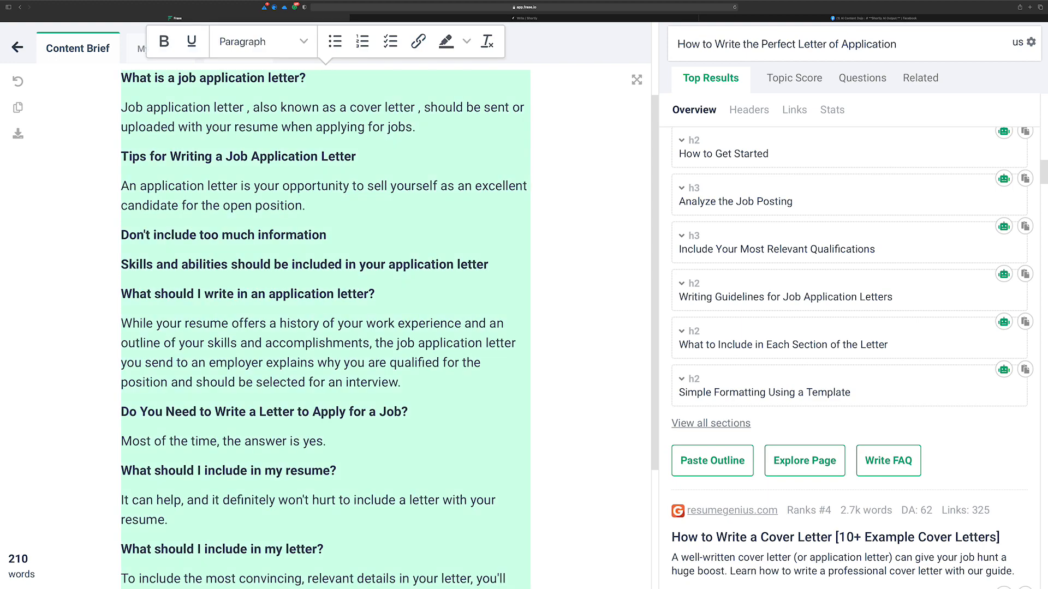
- Switch to Shortly AI and replace all of the editor's text with the copied content brief
key("ctrl+Tab")
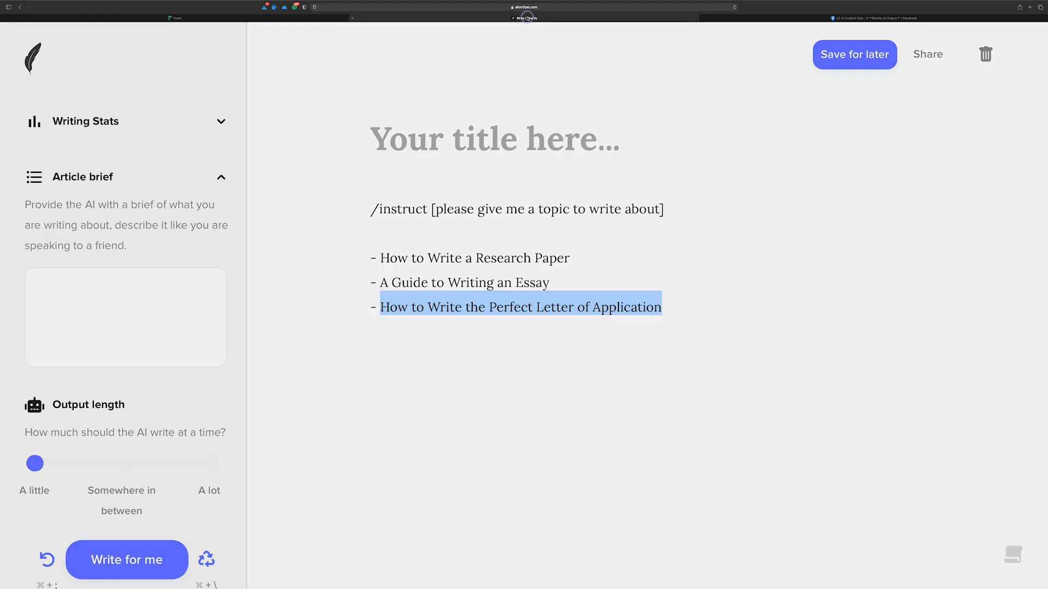
left_click(482, 211)
key("super+a")
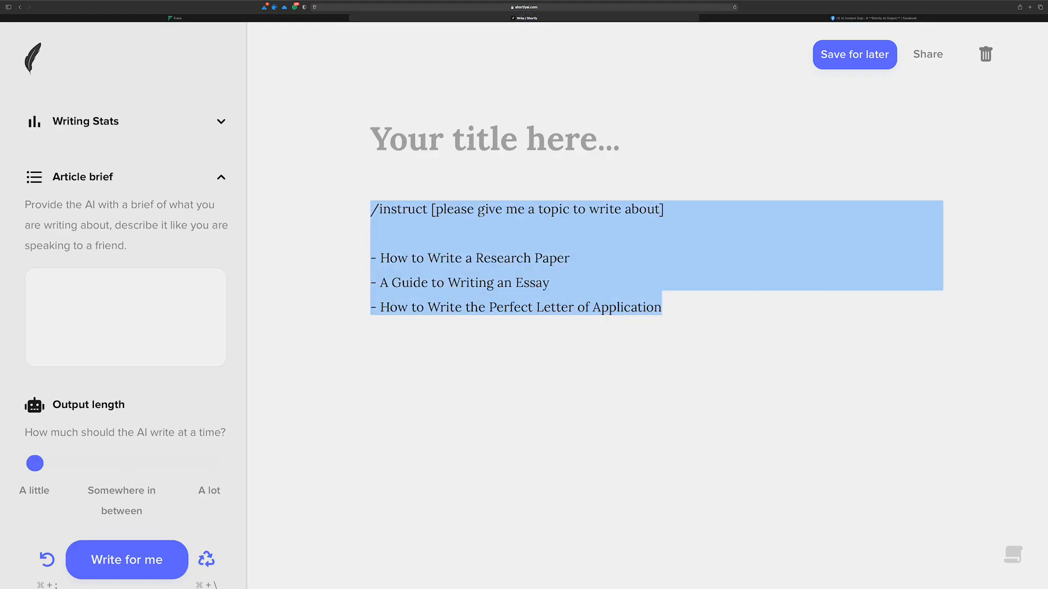
key("BackSpace")
key("super+v")
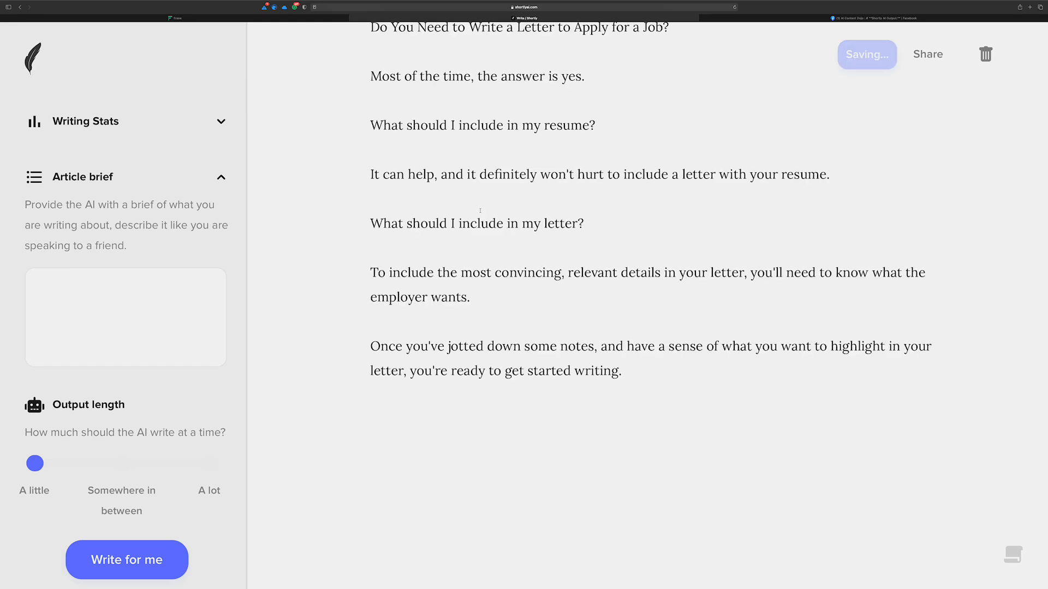
scroll(482, 210, "up", 10)
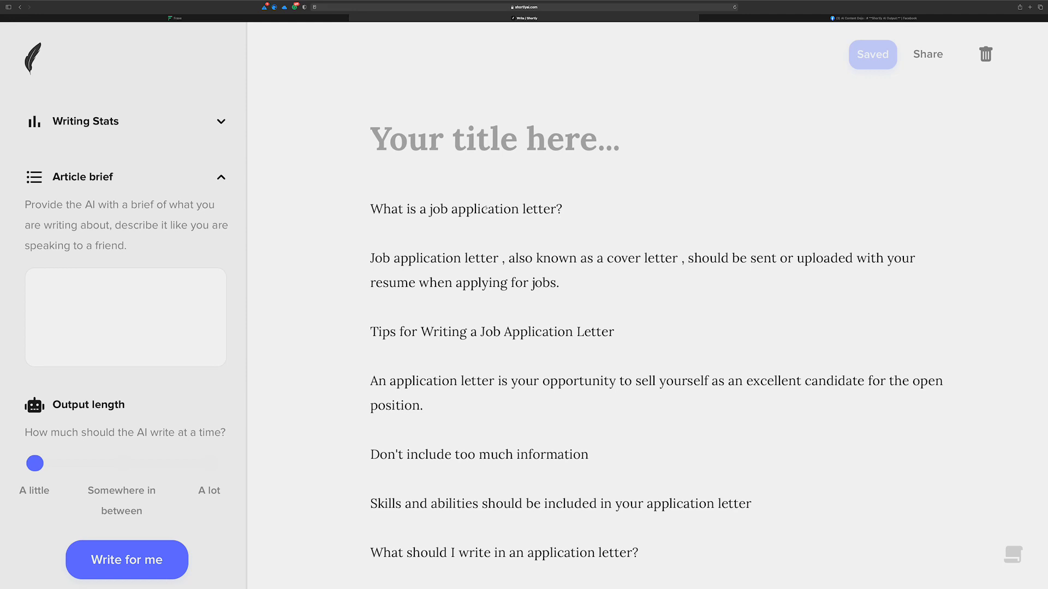
left_click(175, 18)
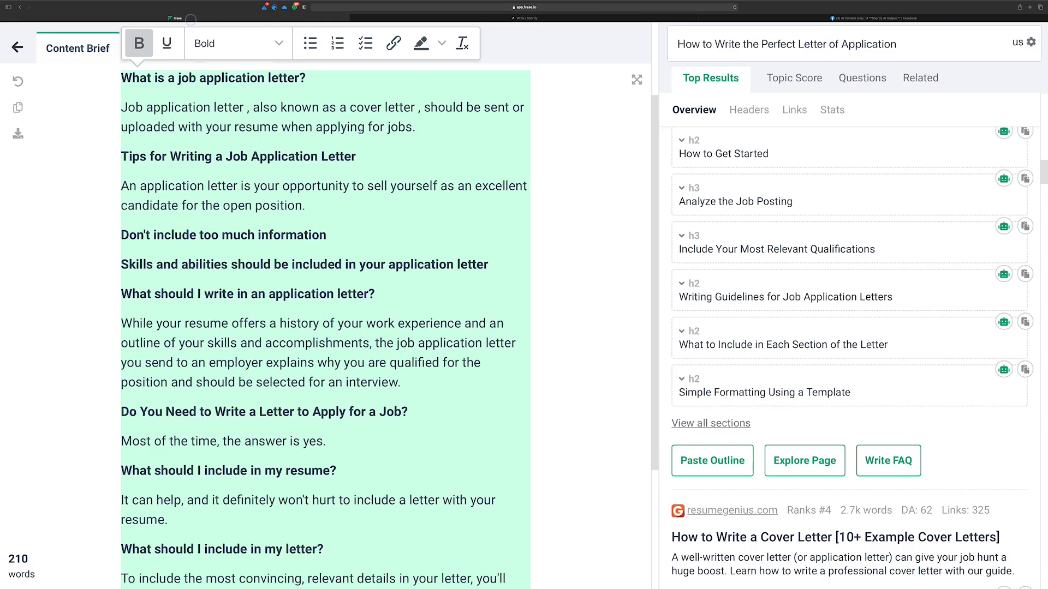
left_click(178, 103)
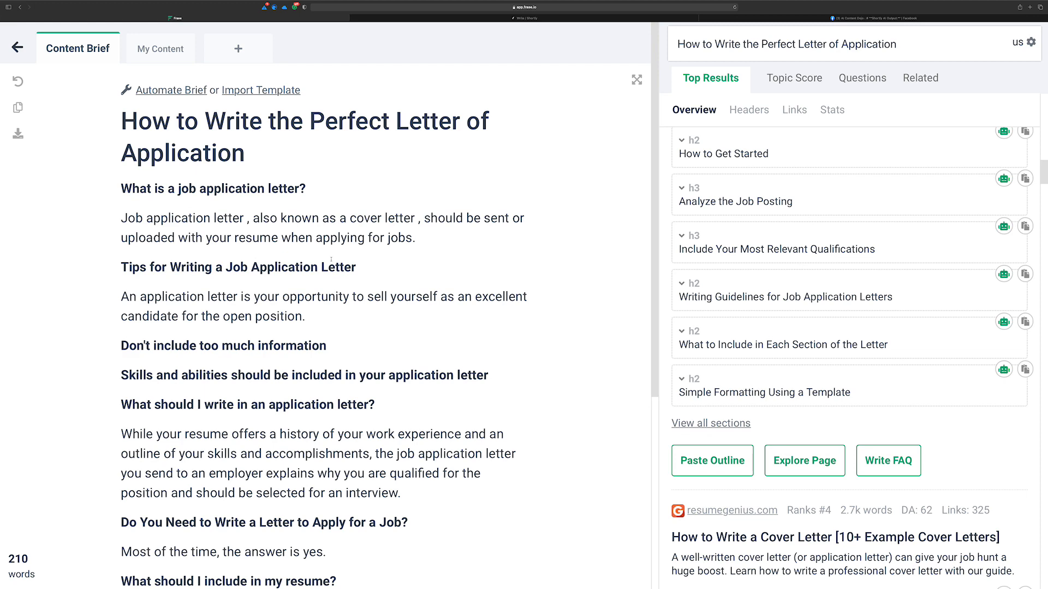
scroll(331, 259, "down", 2)
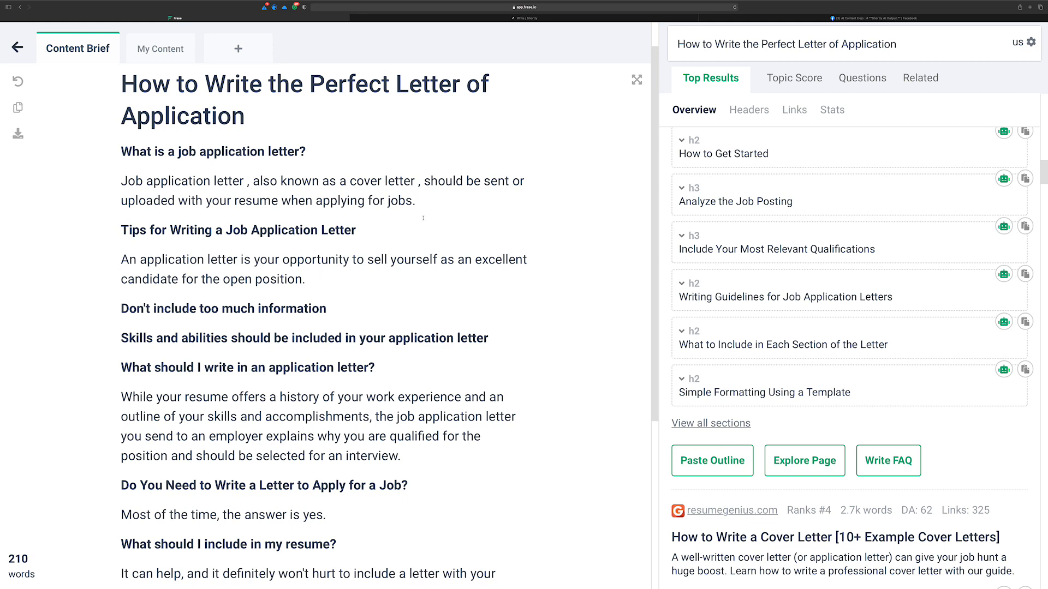
key("super+a")
left_click(537, 20)
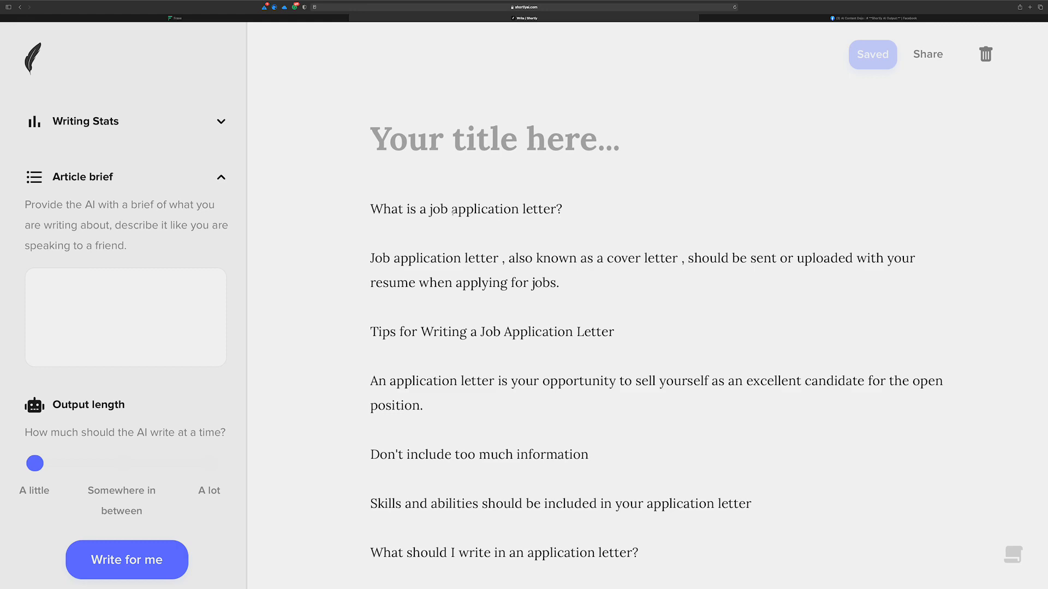
- Switch back to Frase and insert the FAQ generated from the resumegenius.com result on a new line at the end of the brief
left_click(175, 17)
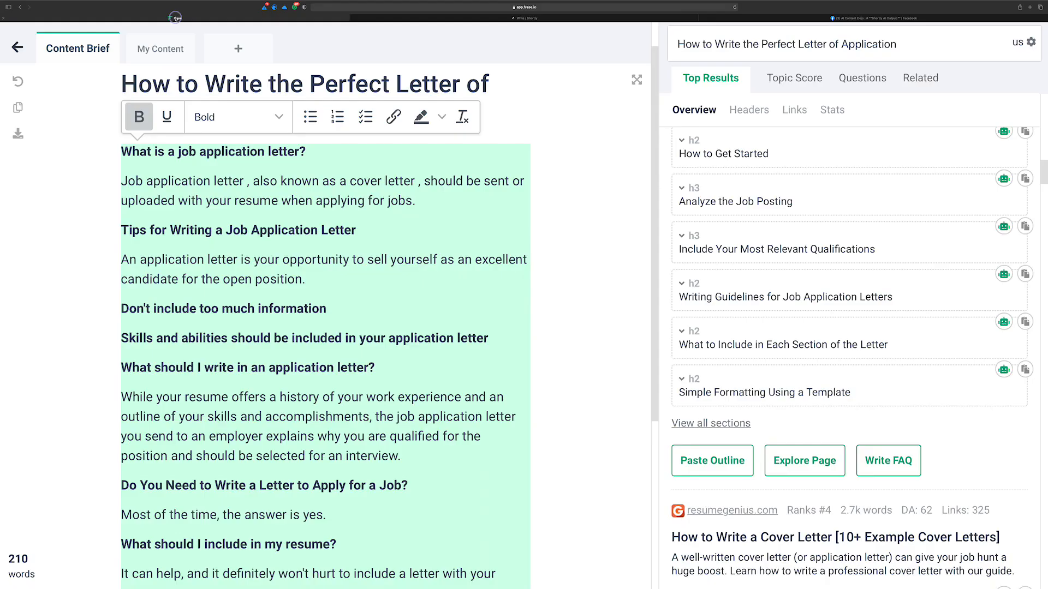
scroll(780, 383, "down", 3)
scroll(780, 383, "down", 3)
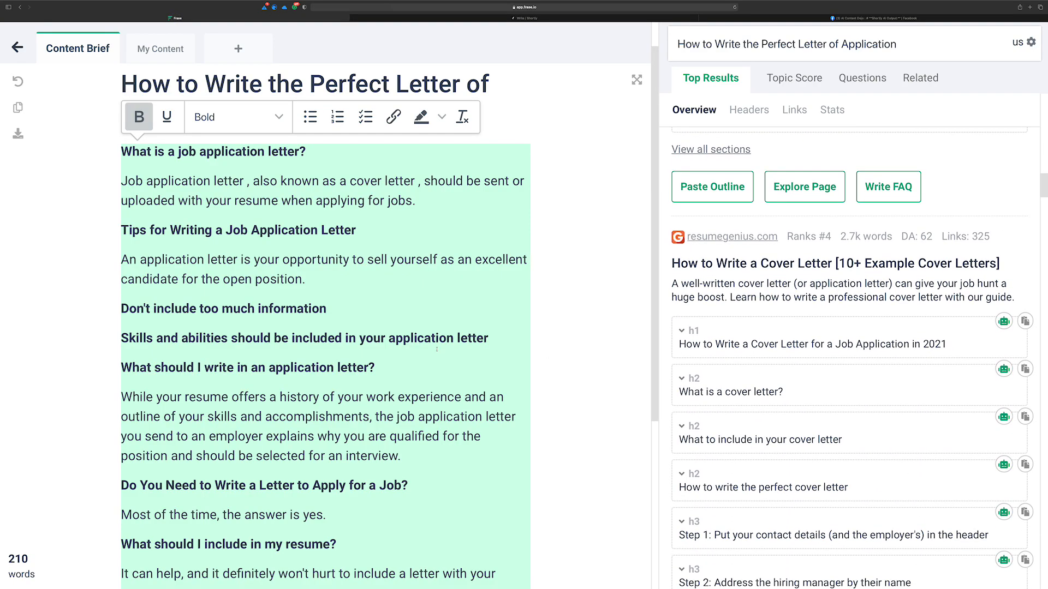
left_click(436, 349)
scroll(498, 355, "down", 3)
scroll(498, 356, "down", 3)
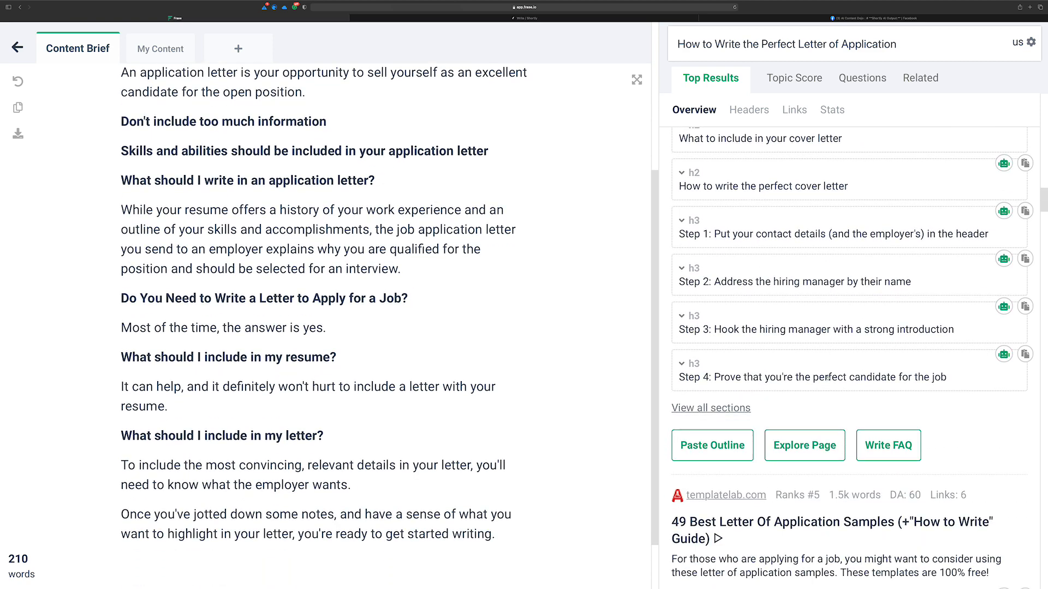
left_click(518, 467)
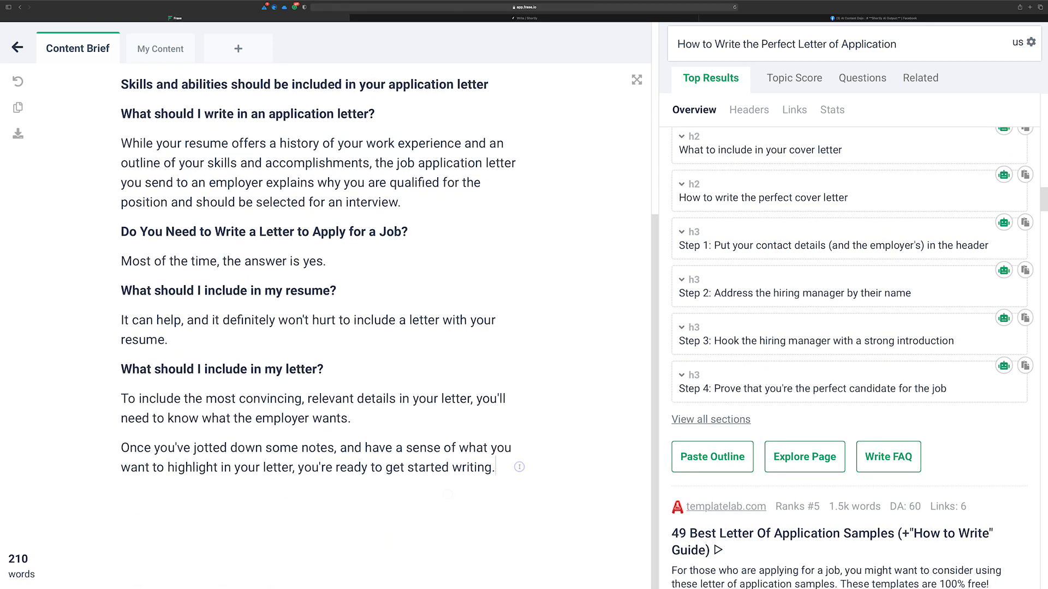
key("Return")
left_click(887, 456)
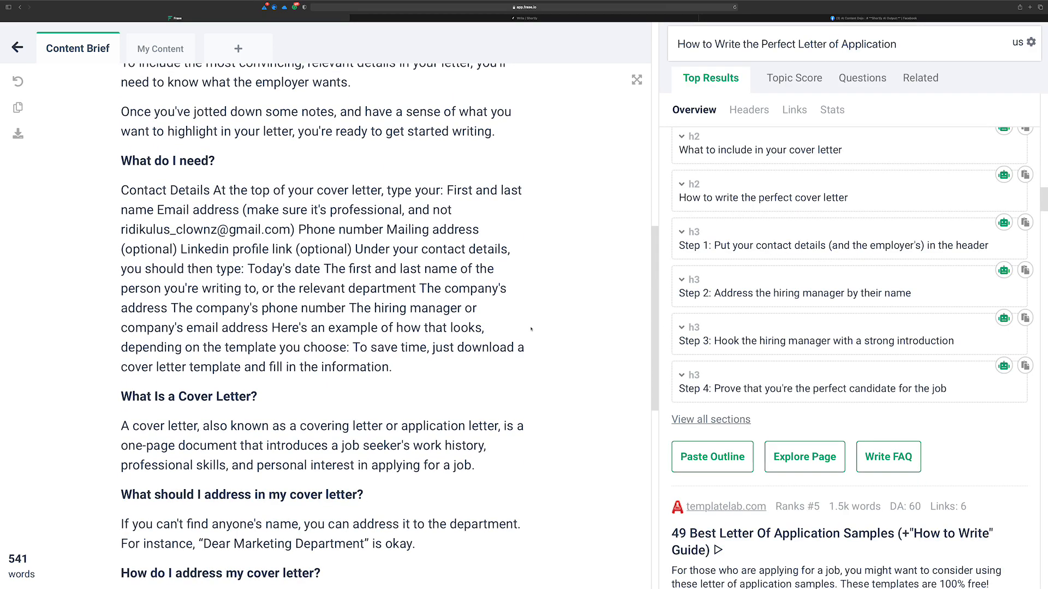
scroll(298, 336, "down", 3)
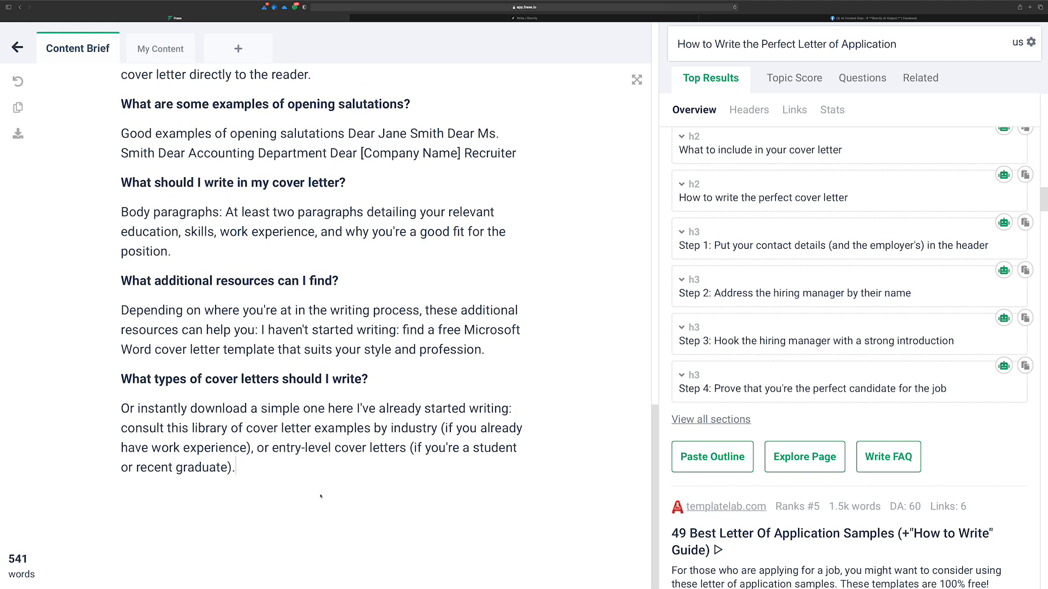
- Insert the FAQ generated from the templatelab.com result on a new line at the end of the brief
left_click(298, 485)
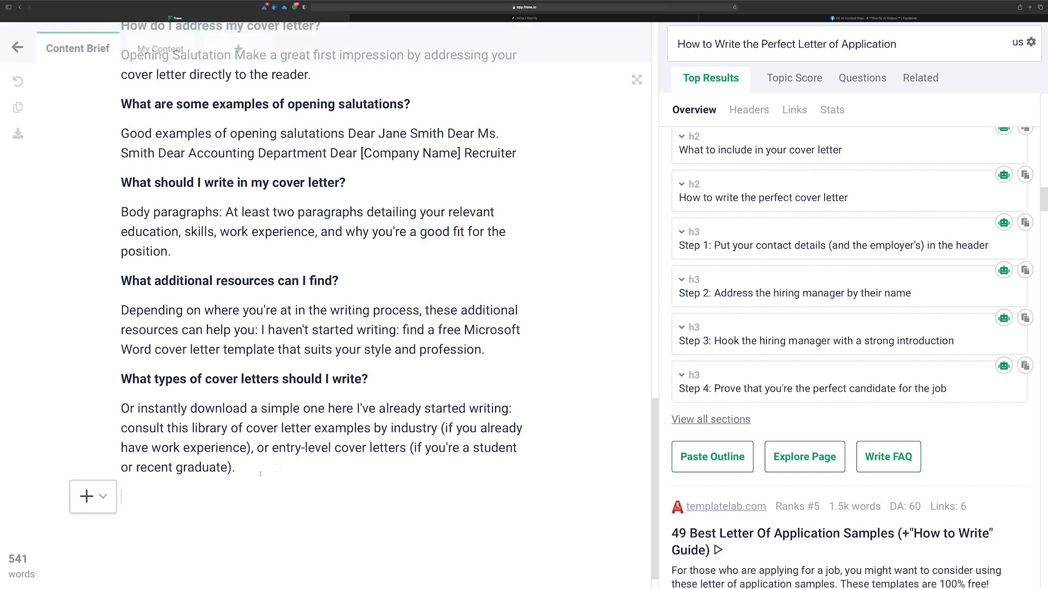
scroll(875, 437, "down", 2)
scroll(875, 437, "down", 7)
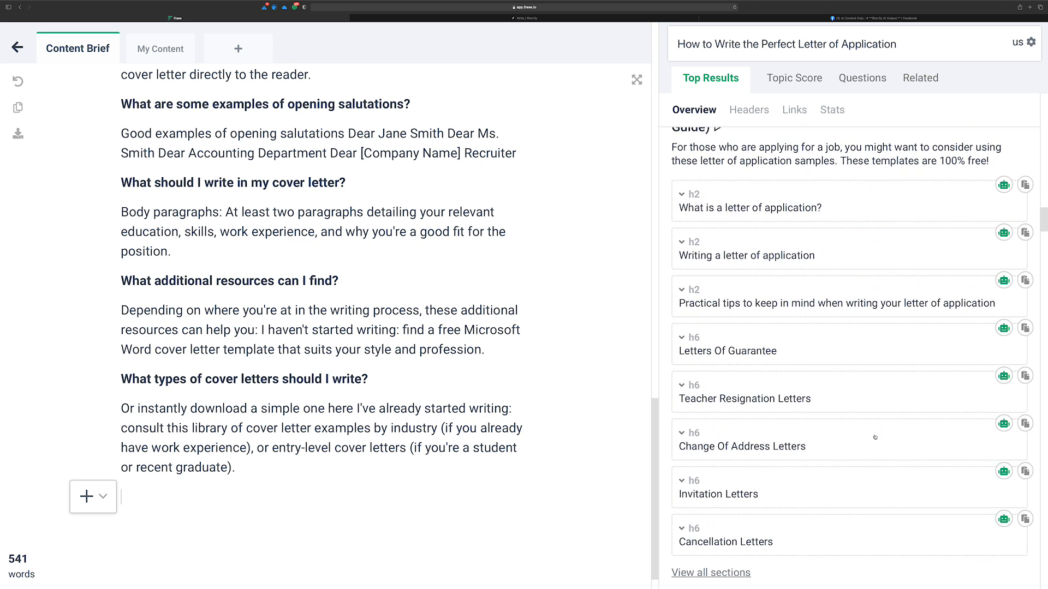
scroll(729, 300, "up", 4)
scroll(729, 300, "down", 6)
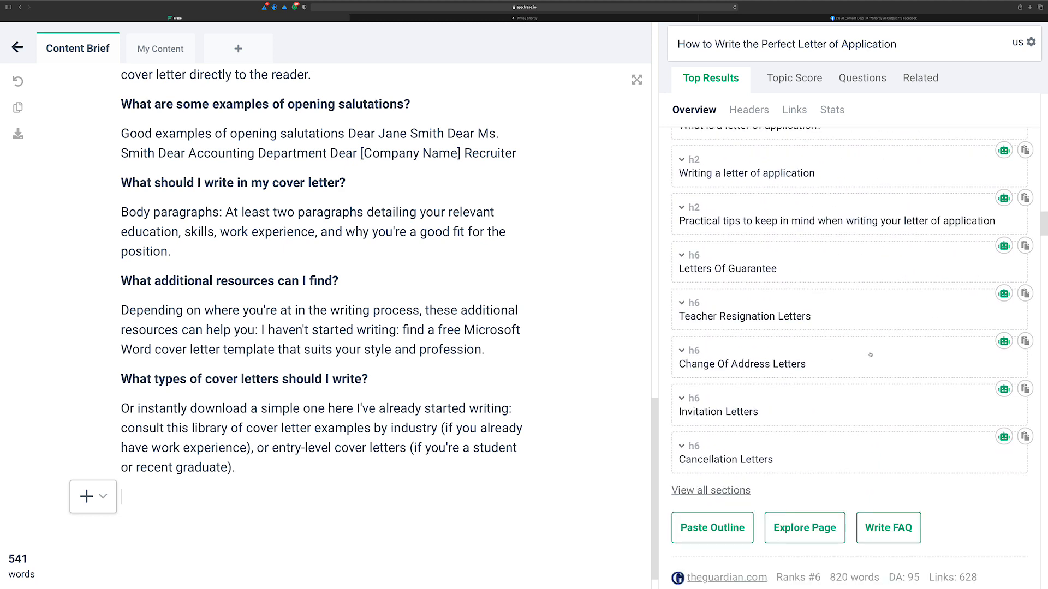
left_click(885, 385)
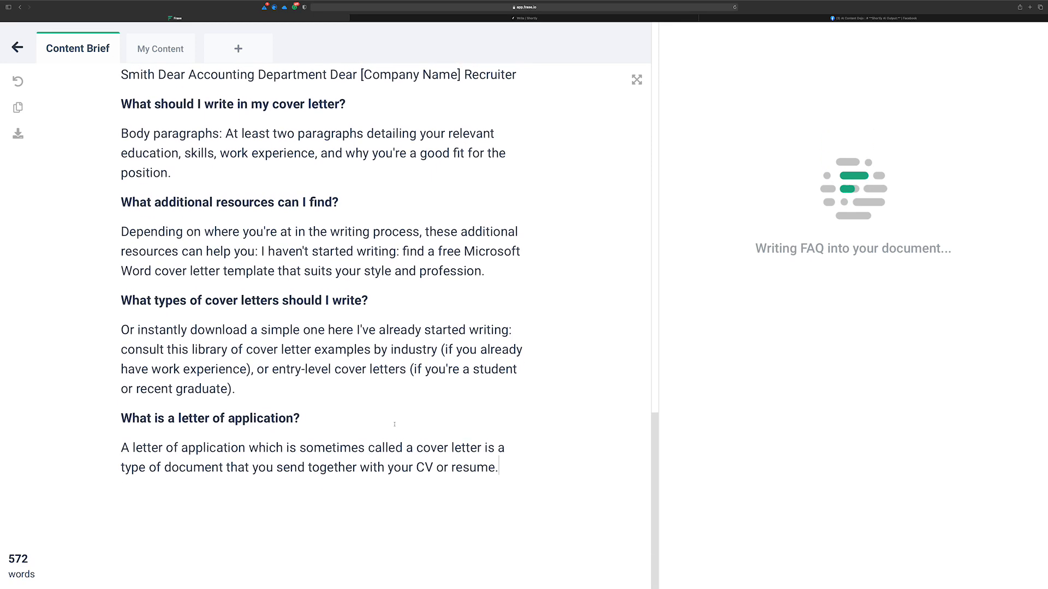
scroll(381, 428, "down", 5)
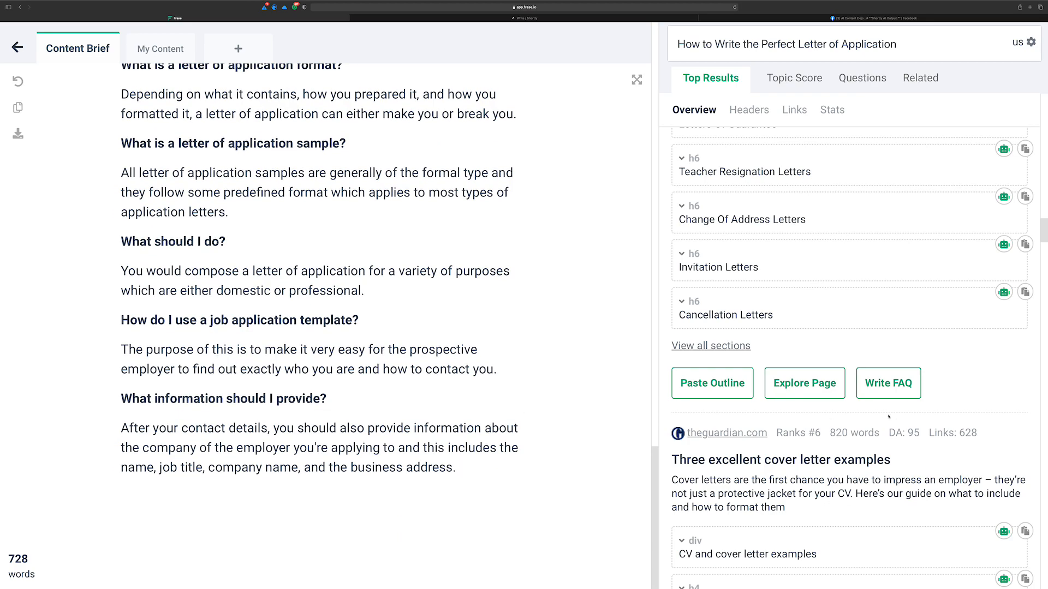
- Look through the whole expanded content brief, from its title down to the newly added FAQ questions and answers
scroll(373, 328, "up", 15)
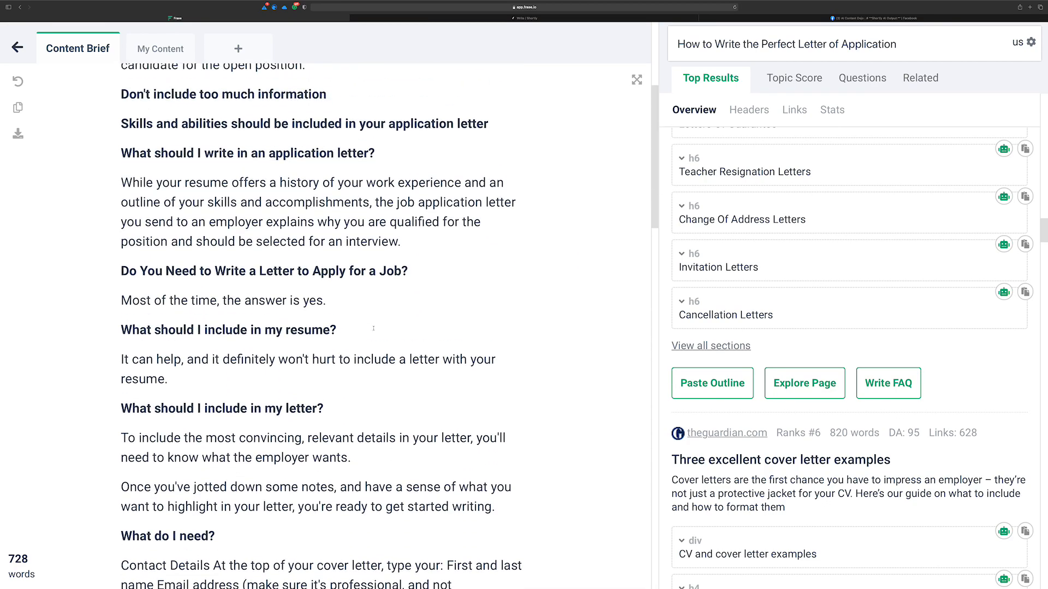
scroll(374, 328, "up", 5)
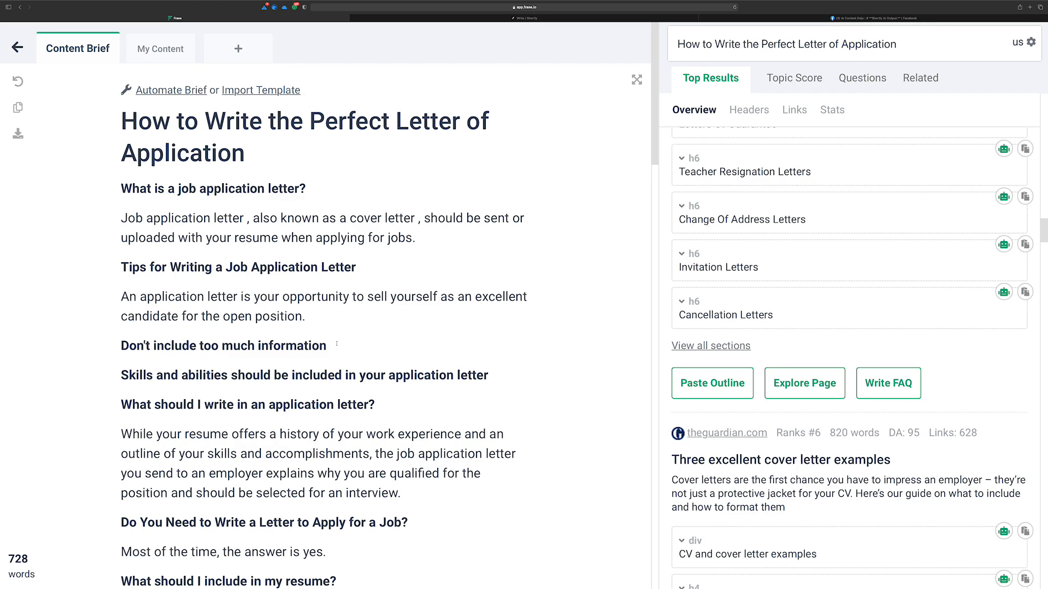
scroll(336, 343, "down", 20)
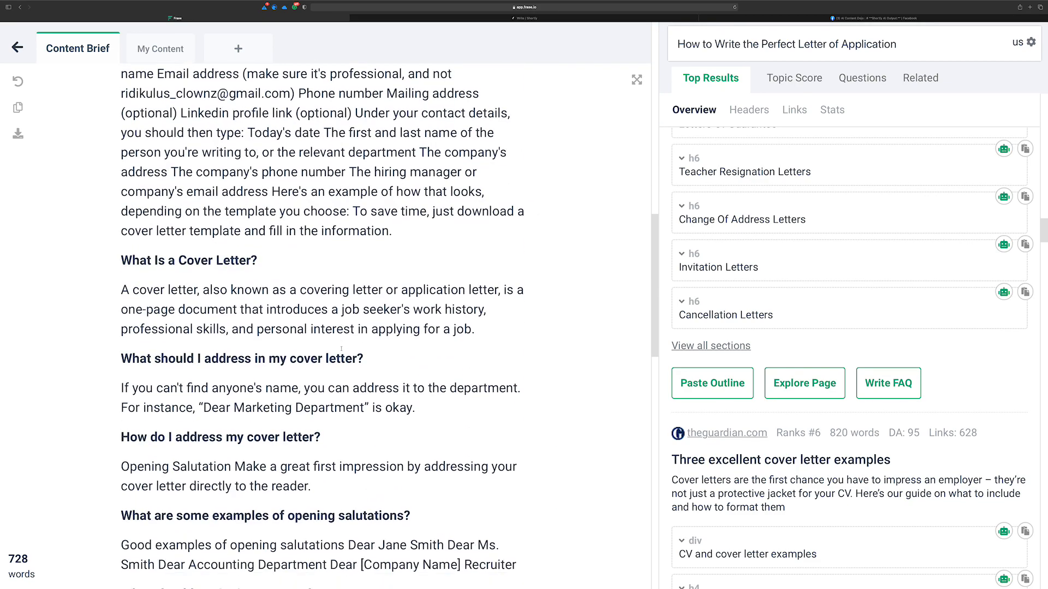
scroll(341, 347, "down", 8)
scroll(341, 348, "up", 12)
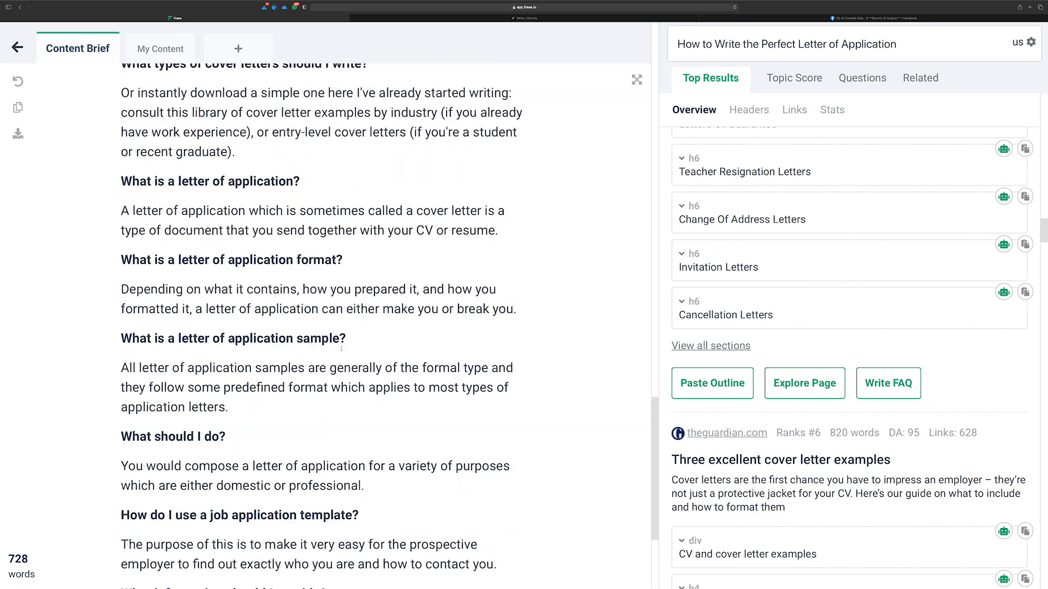
scroll(341, 348, "up", 2)
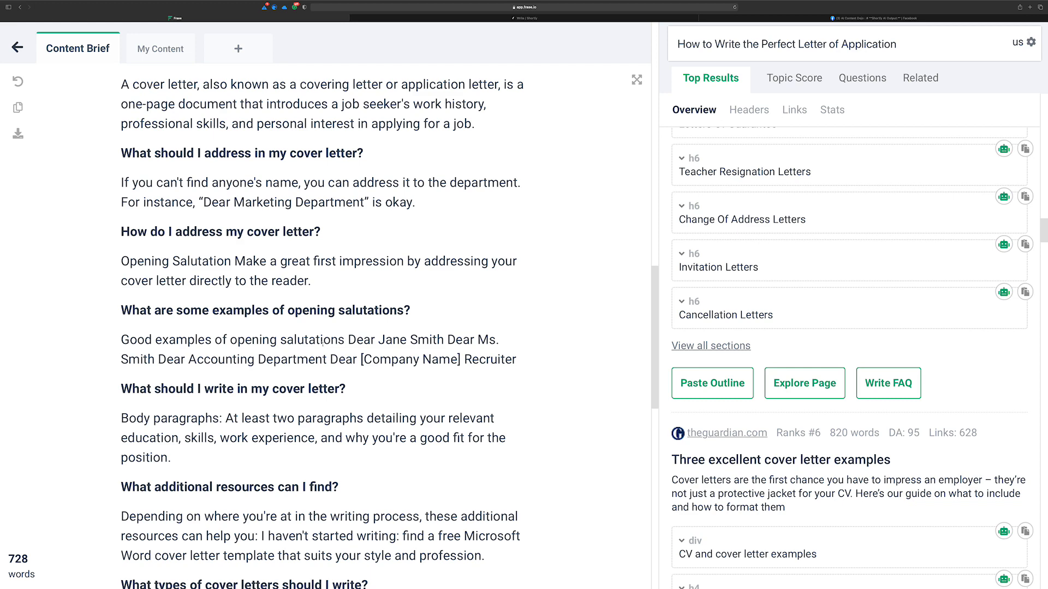
scroll(337, 321, "up", 5)
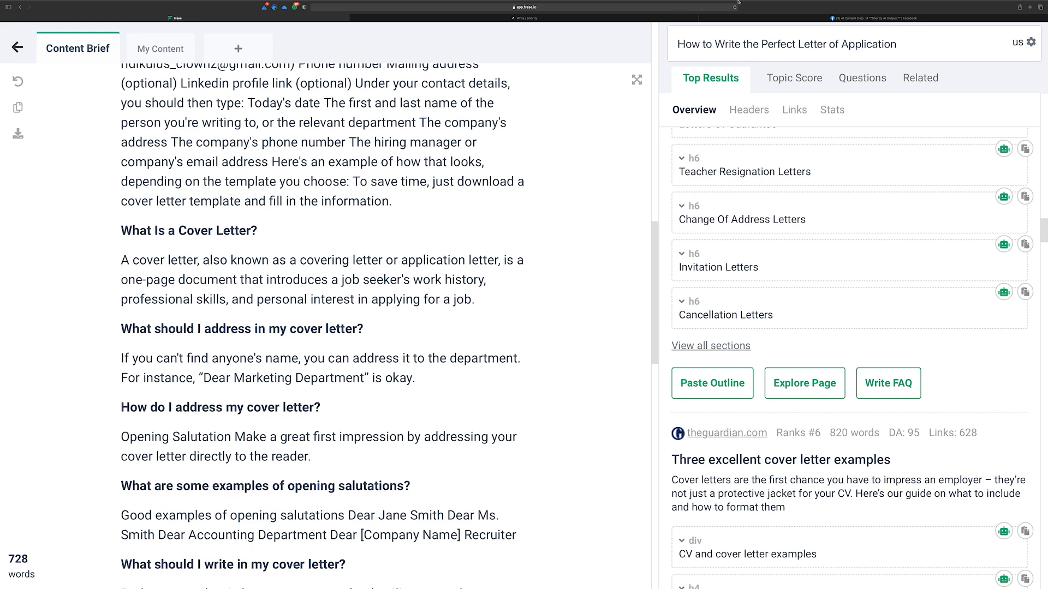
- Switch to Shortly AI and remove the stray spaces before the commas after "Job application letter" and "cover letter"
left_click(525, 18)
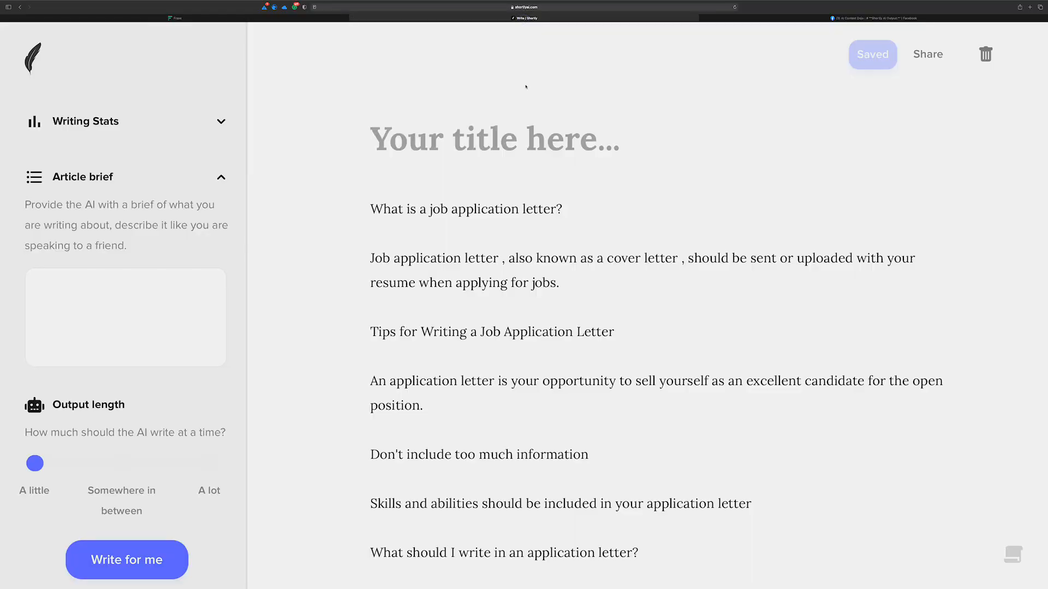
scroll(528, 89, "down", 1)
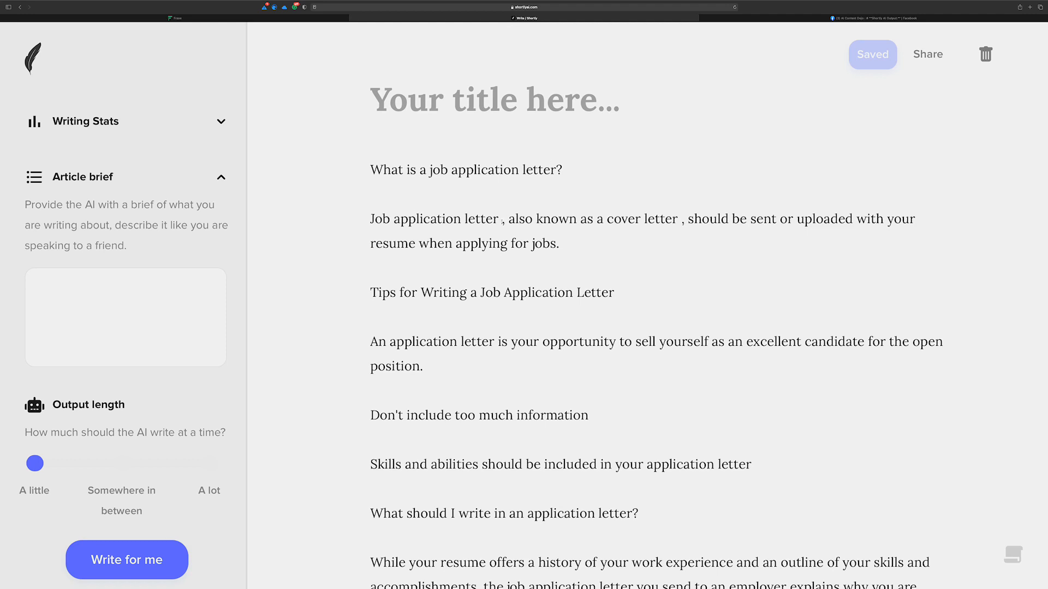
left_click(502, 220)
key("BackSpace")
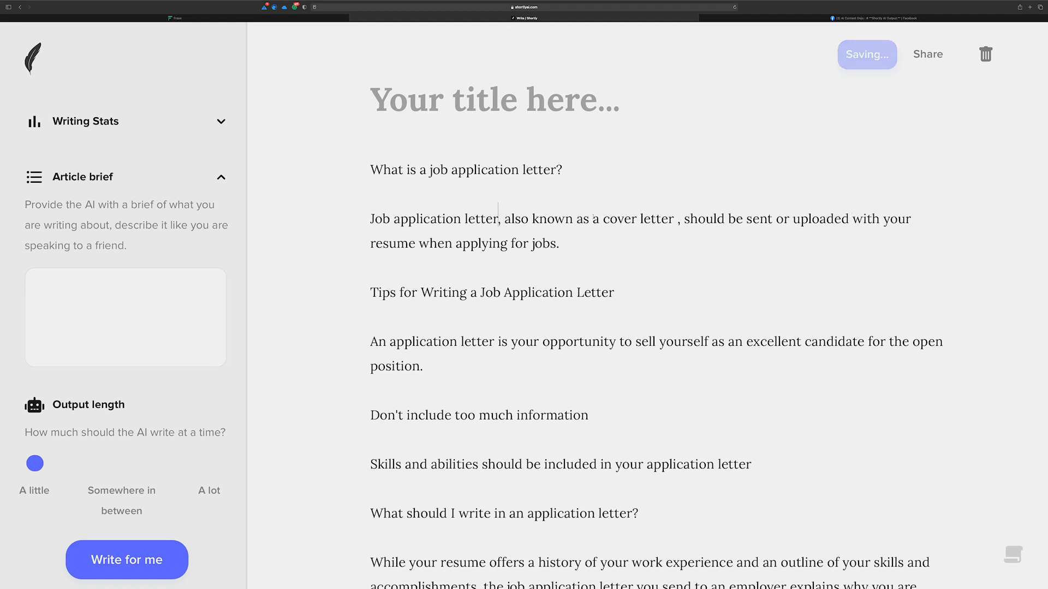
left_click(675, 220)
key("BackSpace")
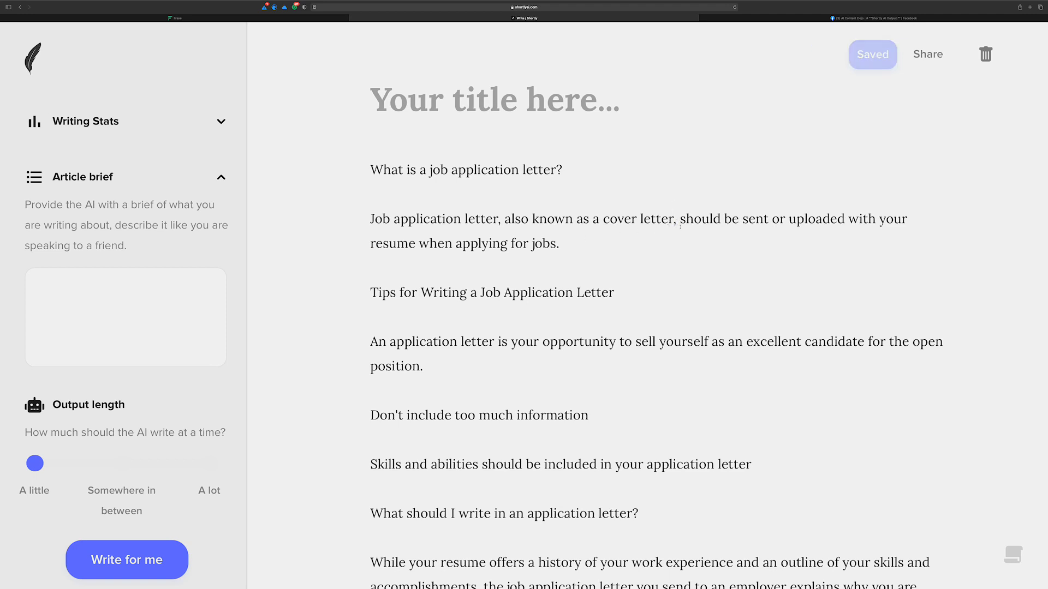
- Add "It is a vital component to the" after "applying for jobs." and have the AI continue the sentence
left_click(591, 244)
type("It is a vi")
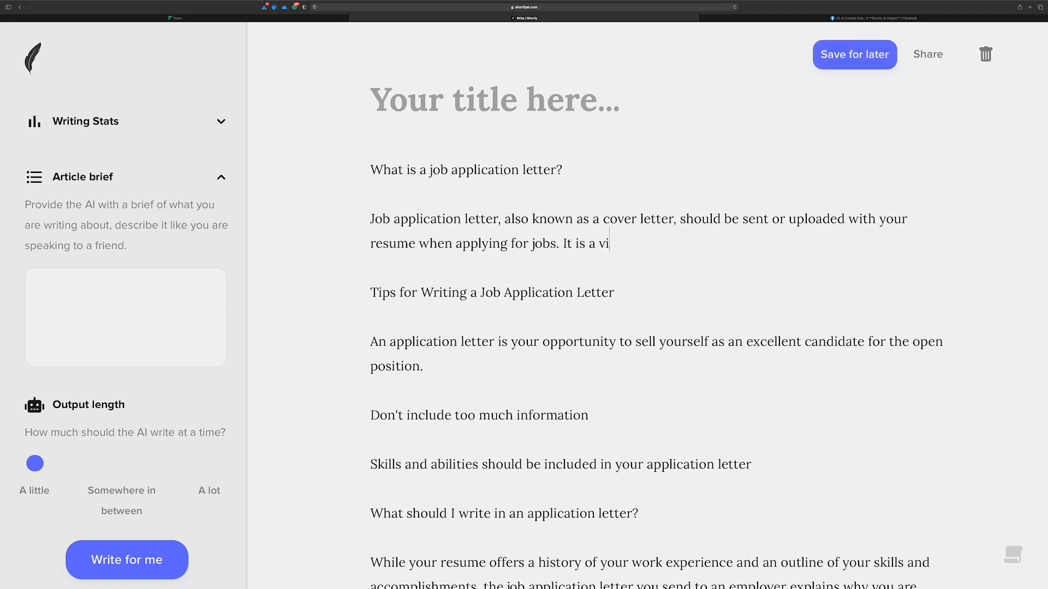
type("tal component to the")
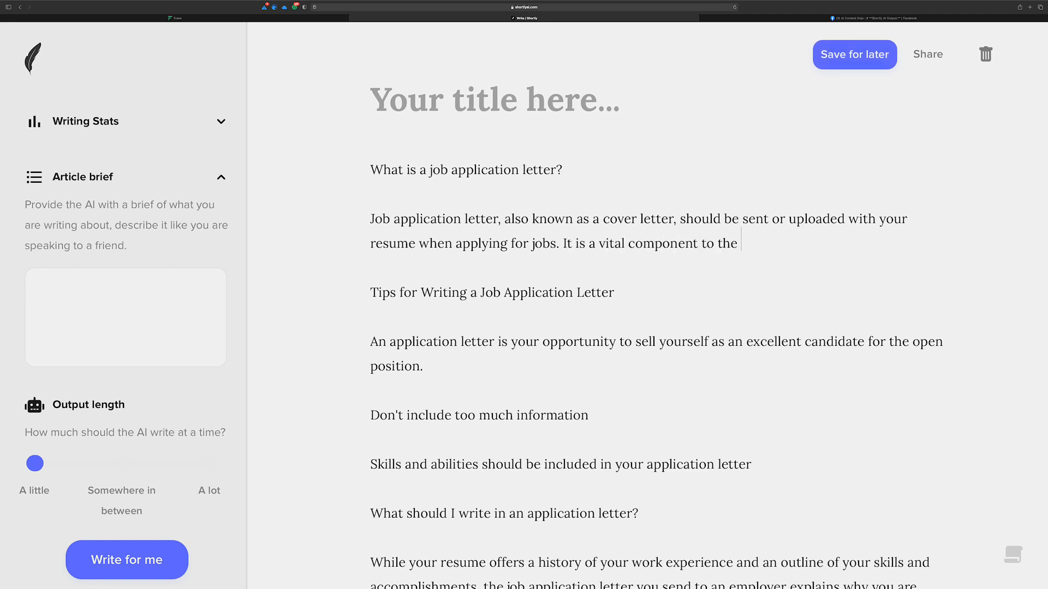
key("super+Return")
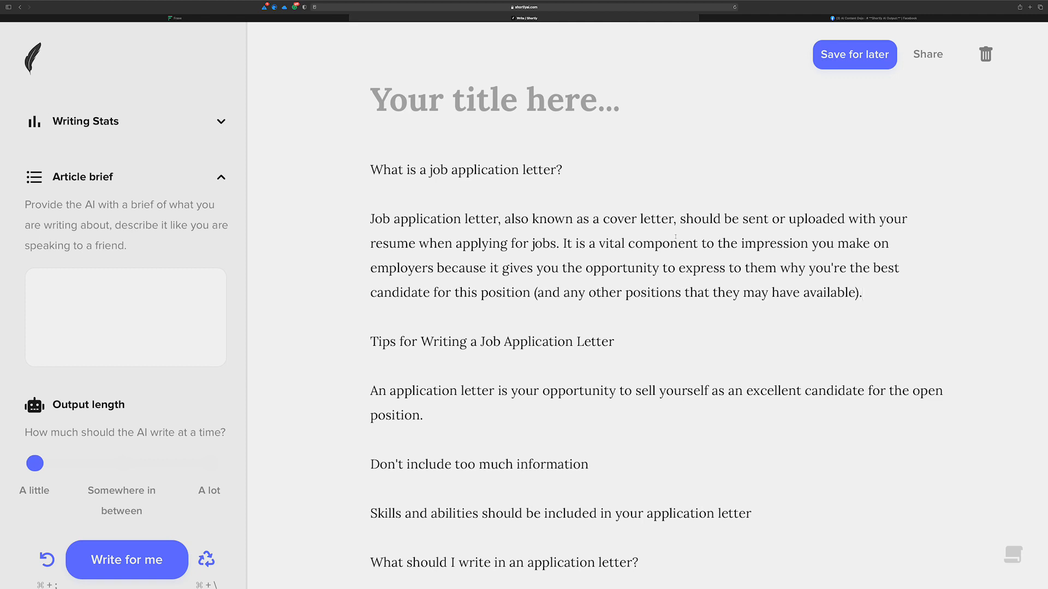
- Switch to Frase and copy the brief's title "How to Write the Perfect Letter of Application" for the empty Shortly AI article brief
left_click(161, 283)
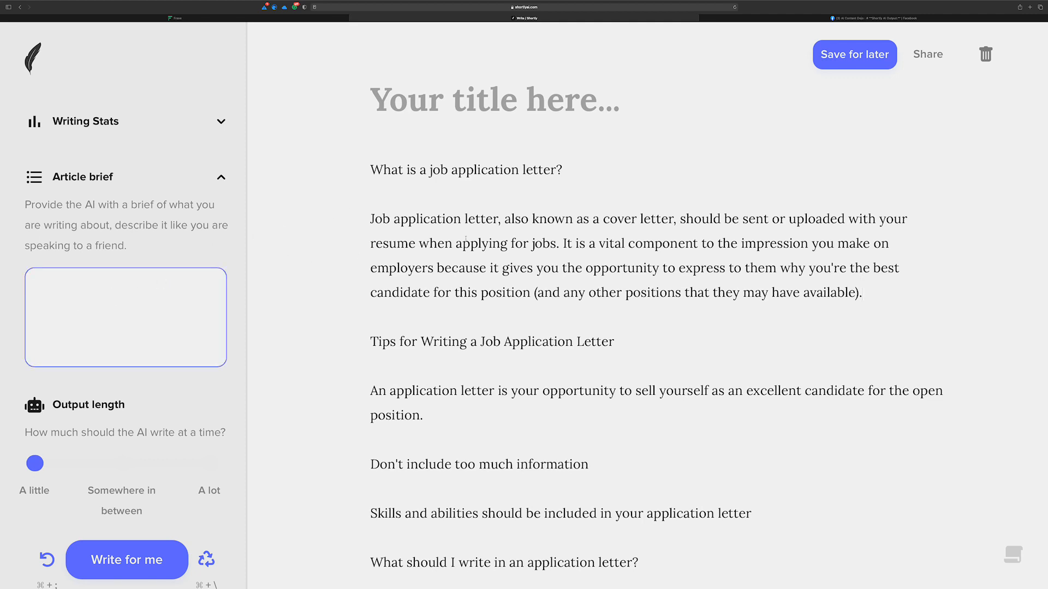
left_click(93, 320)
left_click(180, 18)
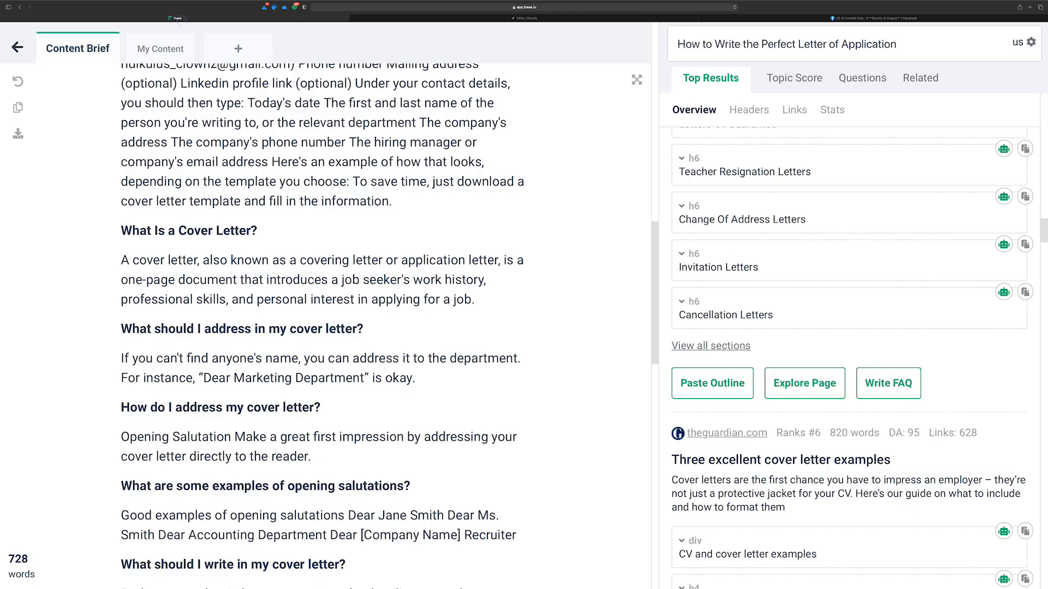
scroll(374, 83, "up", 10)
left_click_drag(262, 153, 110, 113)
key("super+c")
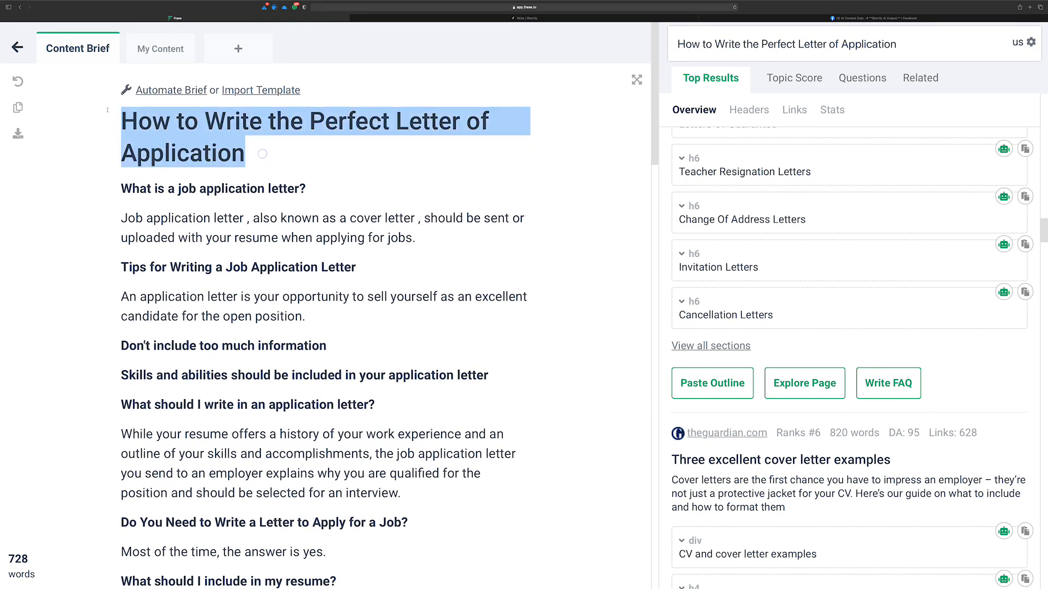
- Switch to Shortly AI and enter "write an article about How to Write the Perfect Letter of Application" as the article brief
left_click(150, 63)
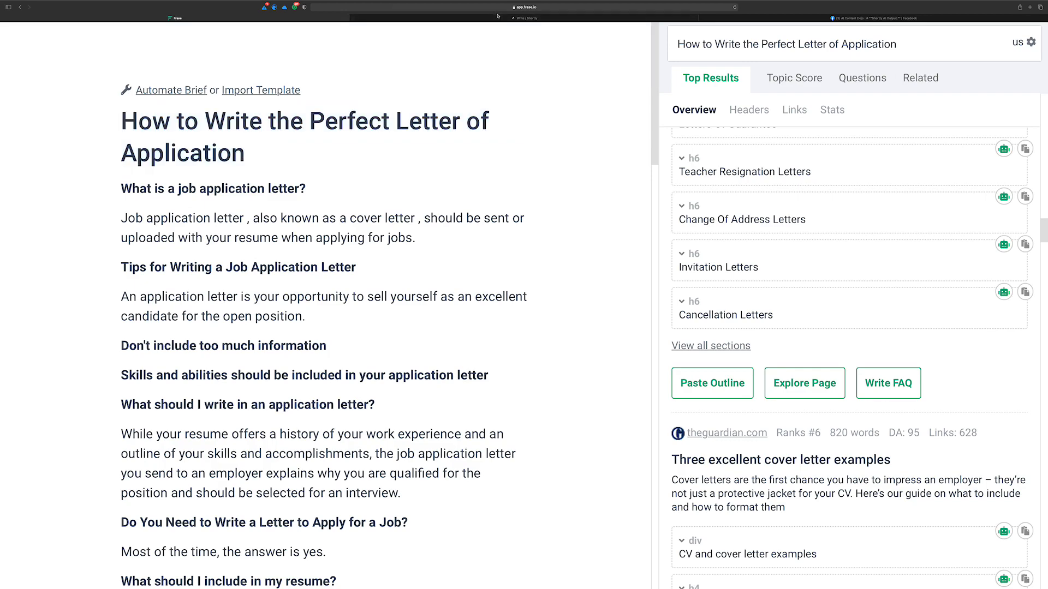
left_click(523, 18)
left_click(43, 304)
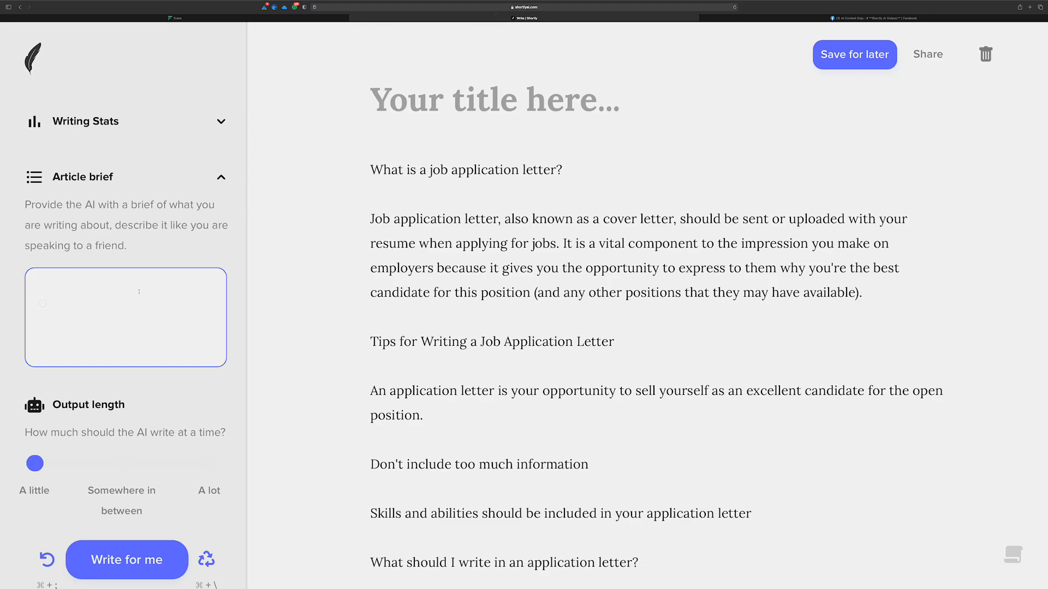
key("super+v")
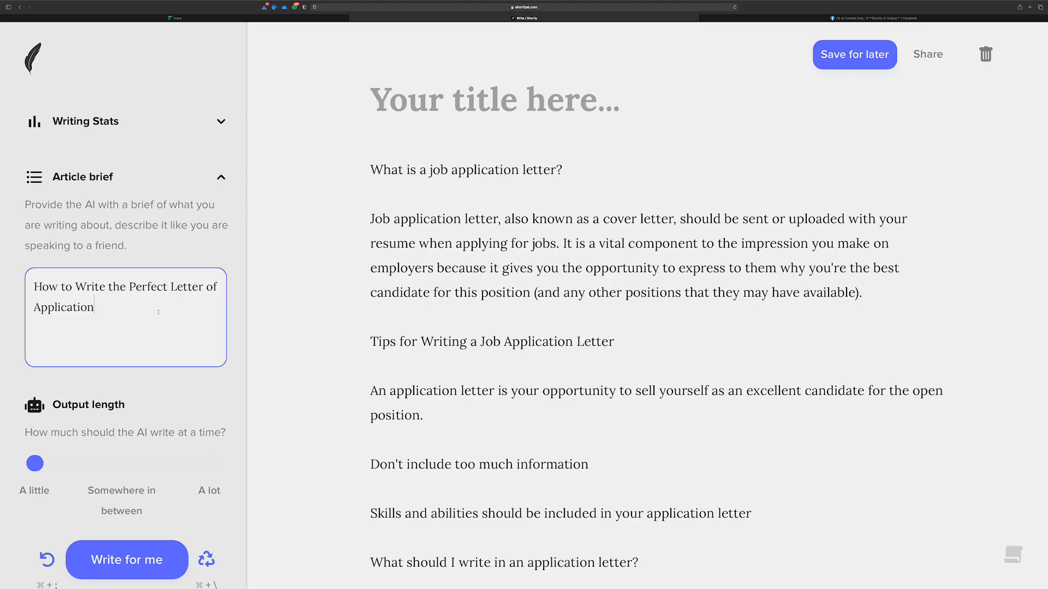
left_click(34, 287)
type("write an d")
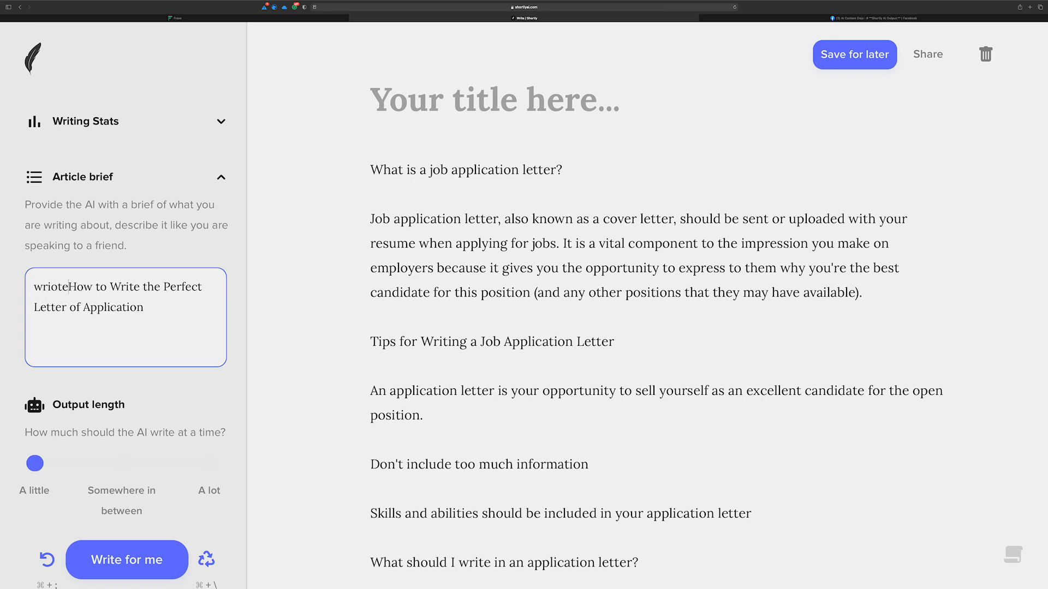
key("BackSpace")
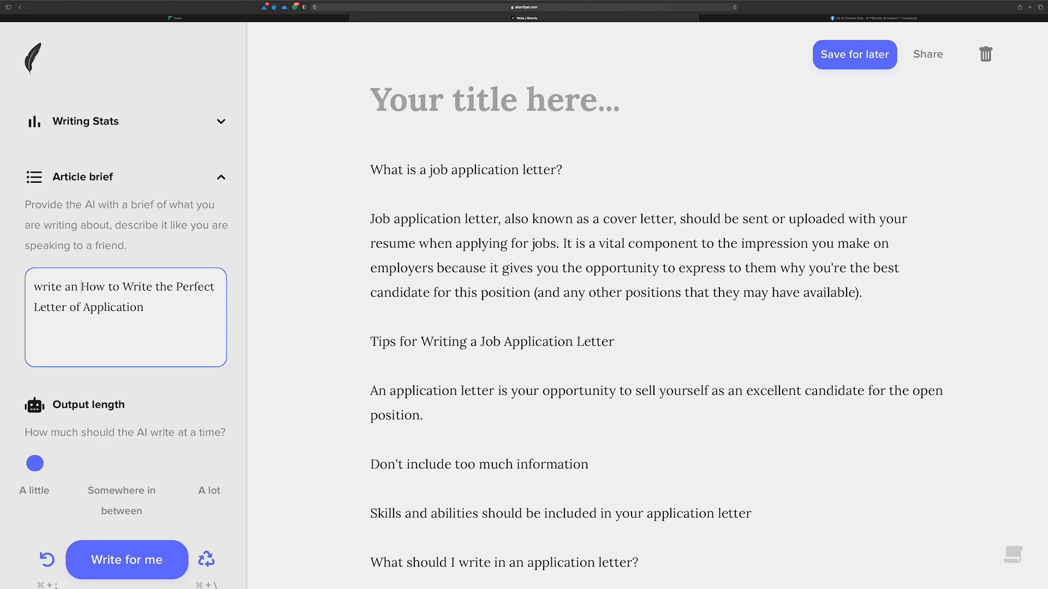
type("article about")
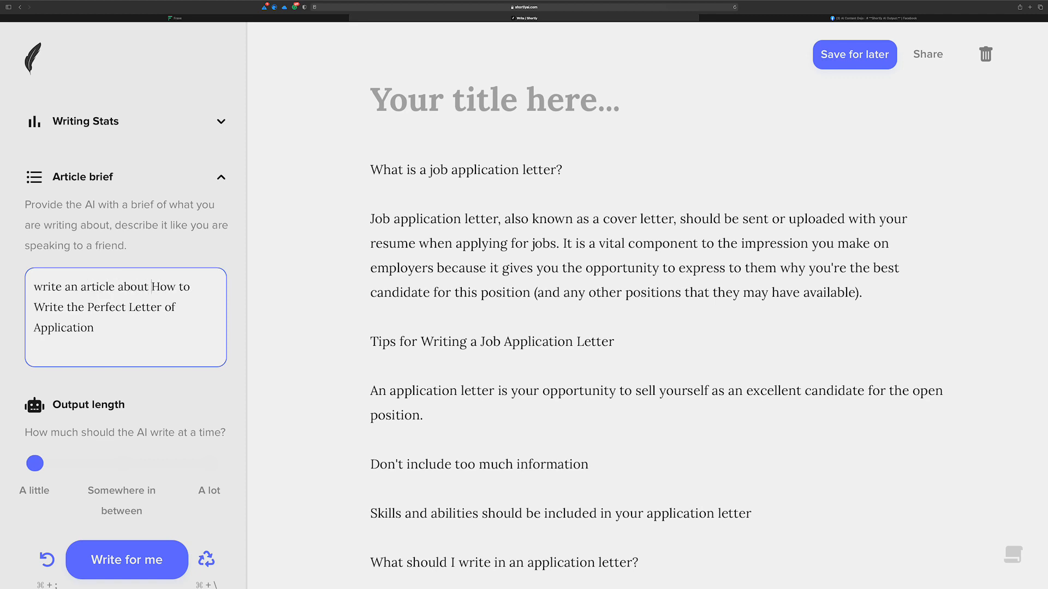
- Add "write an article brief for How to Write the Perfect Letter of Application" above the first heading and run it as an AI instruction
left_click(363, 166)
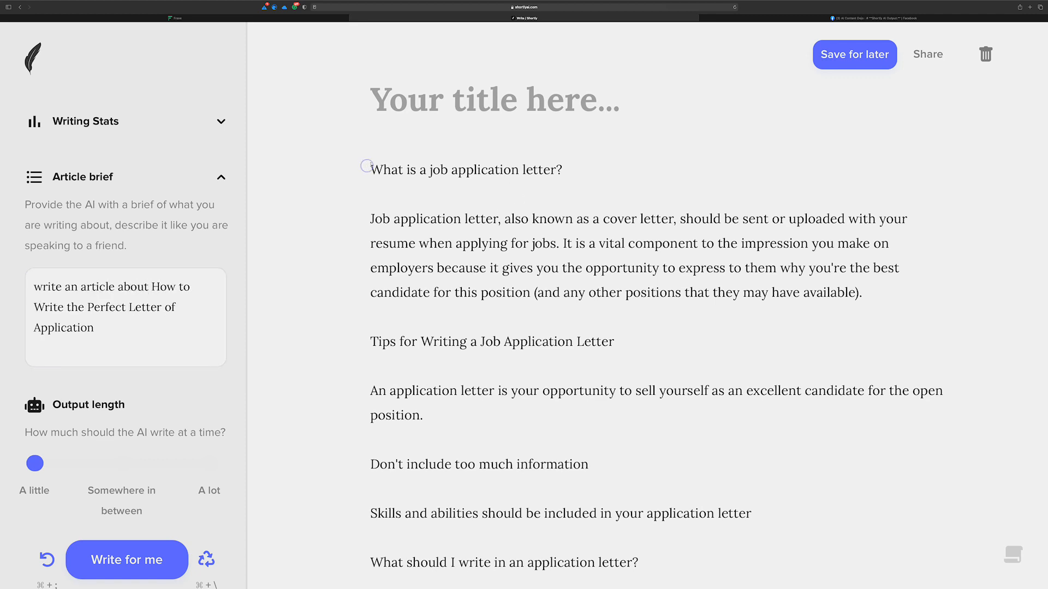
key("Return")
key("Up")
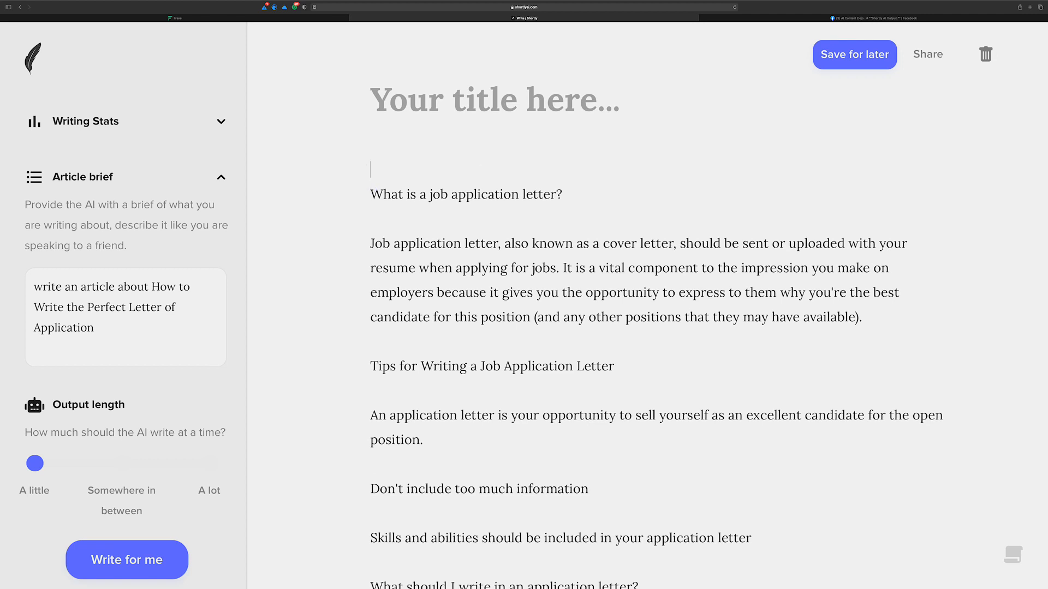
type("write an article brief for")
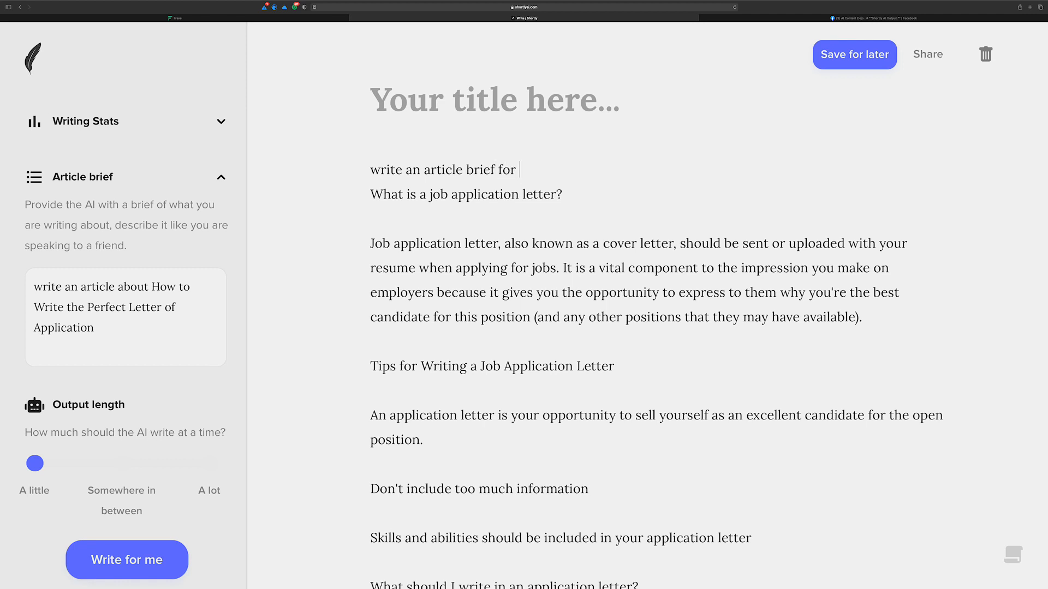
key("super+v")
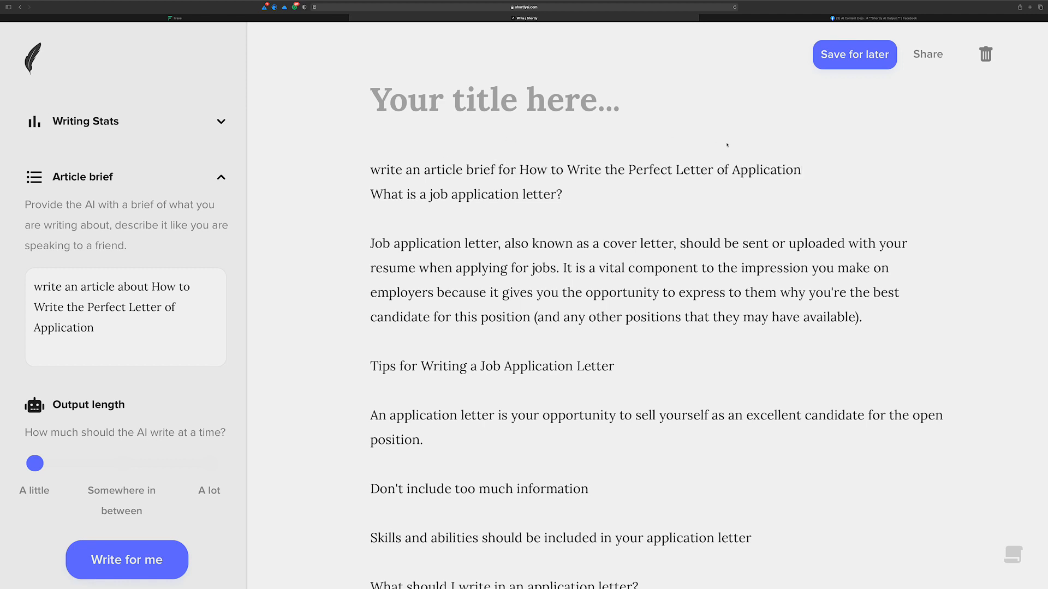
left_click_drag(801, 170, 370, 169)
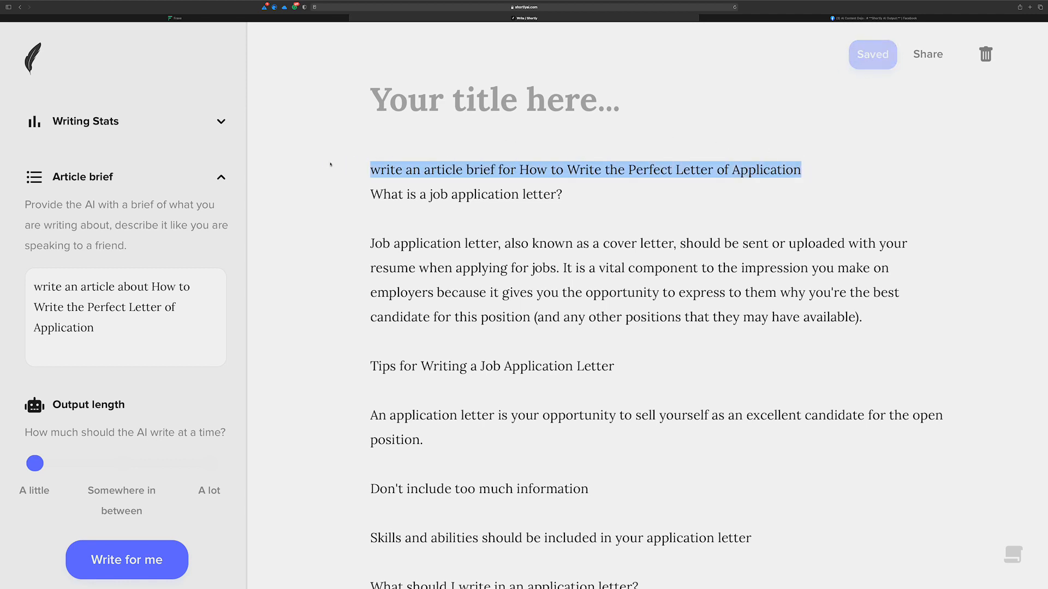
key("super+Return")
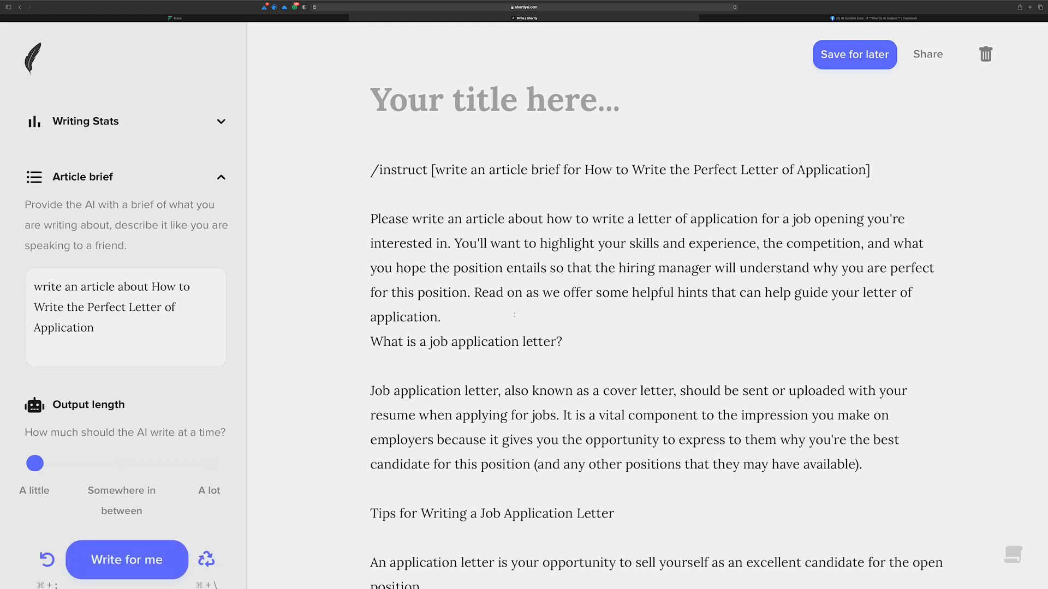
- Move the AI-generated paragraph out of the document into the article brief, replacing the brief's text
left_click_drag(467, 315, 357, 211)
key("BackSpace")
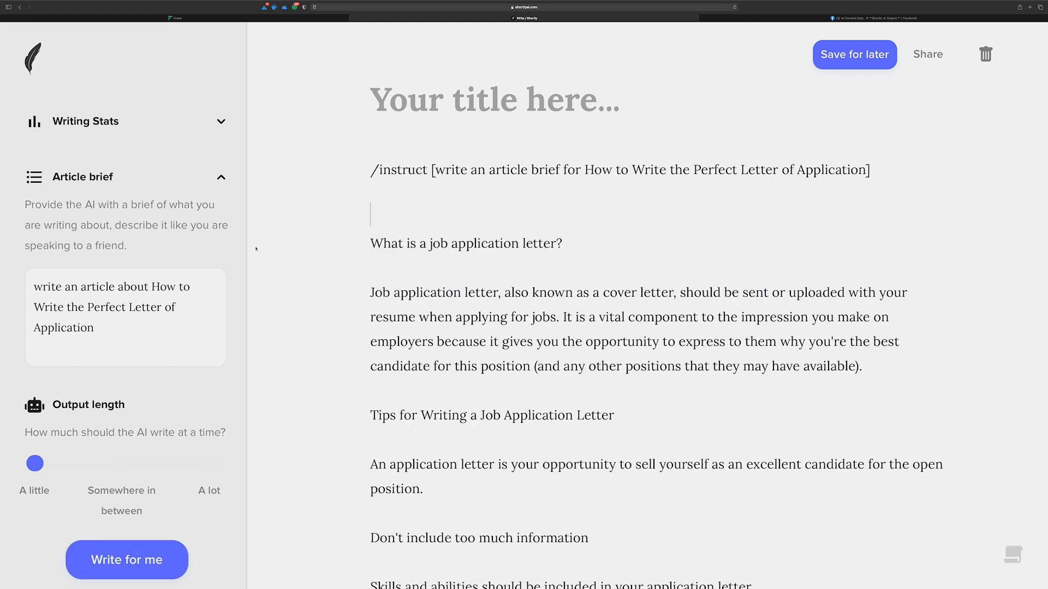
left_click(116, 294)
key("super+a")
key("super+v")
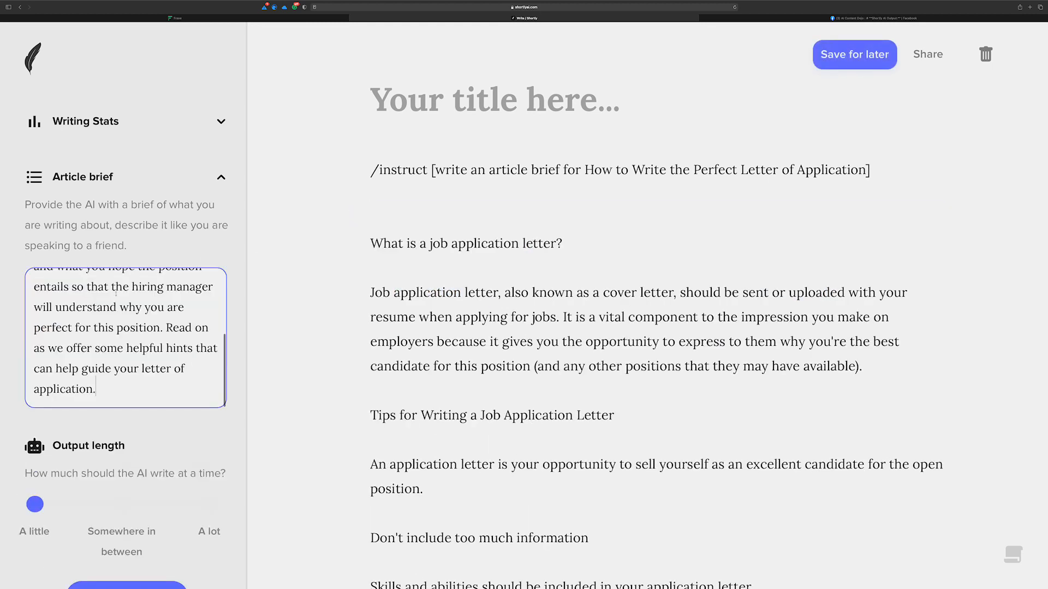
scroll(116, 294, "up", 3)
- Delete the /instruct line and the blank space above "What is a job application letter?"
left_click_drag(416, 211, 345, 164)
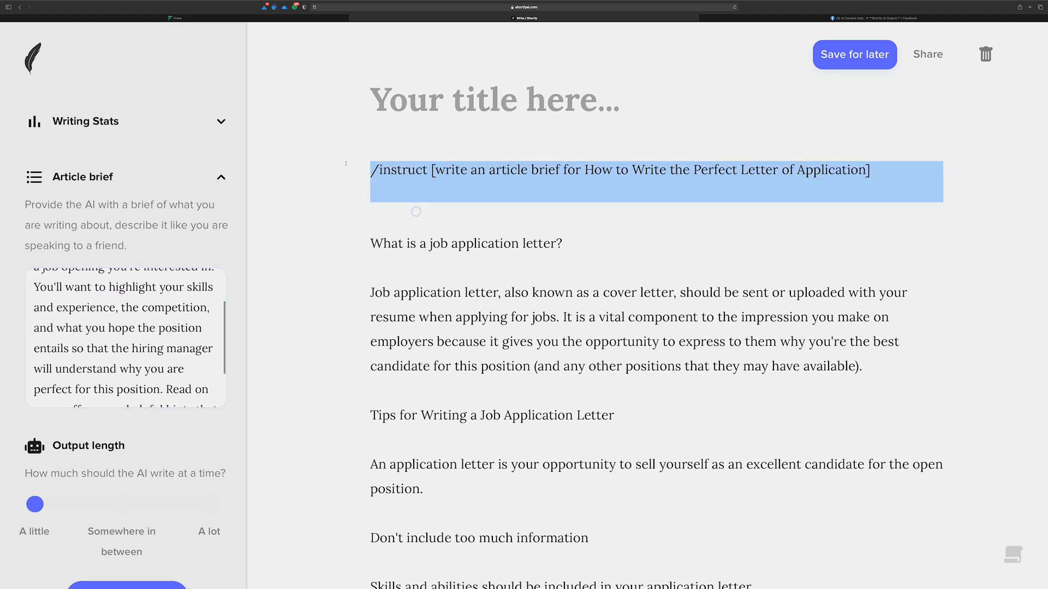
key("BackSpace")
scroll(449, 297, "down", 1)
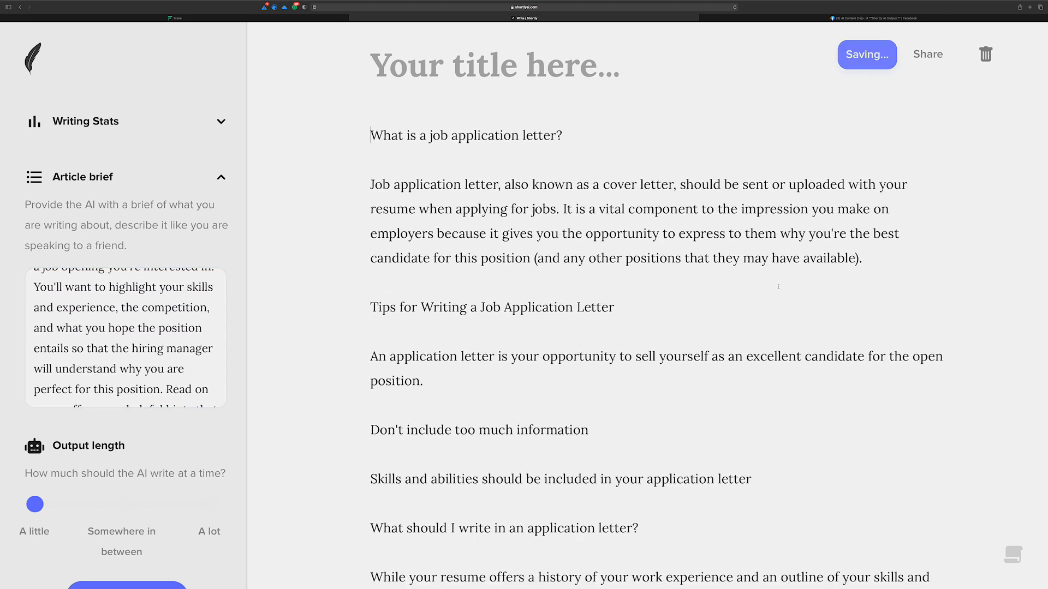
left_click(641, 308)
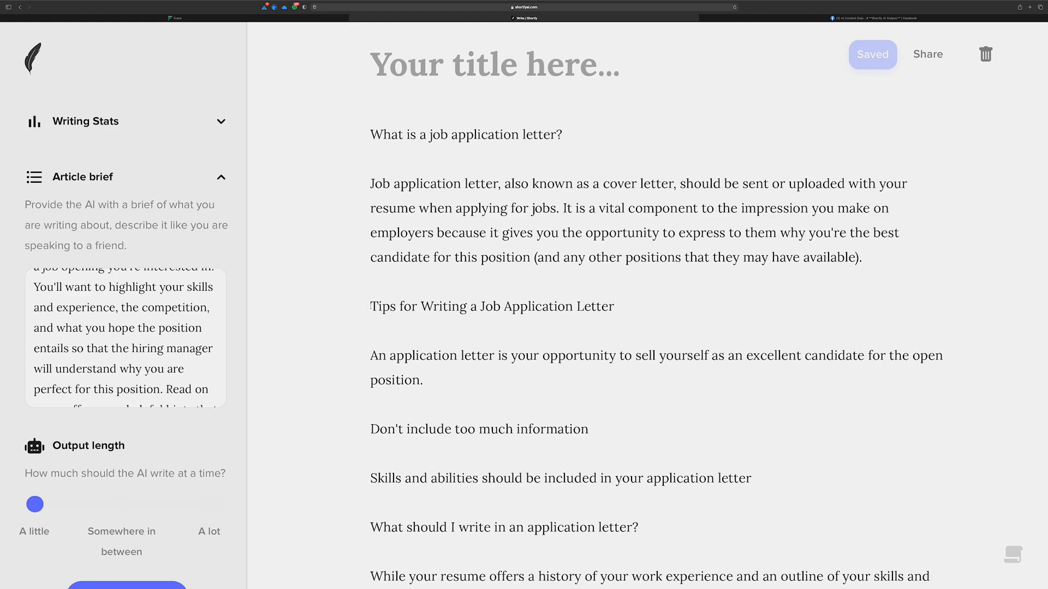
left_click(368, 307)
type("##")
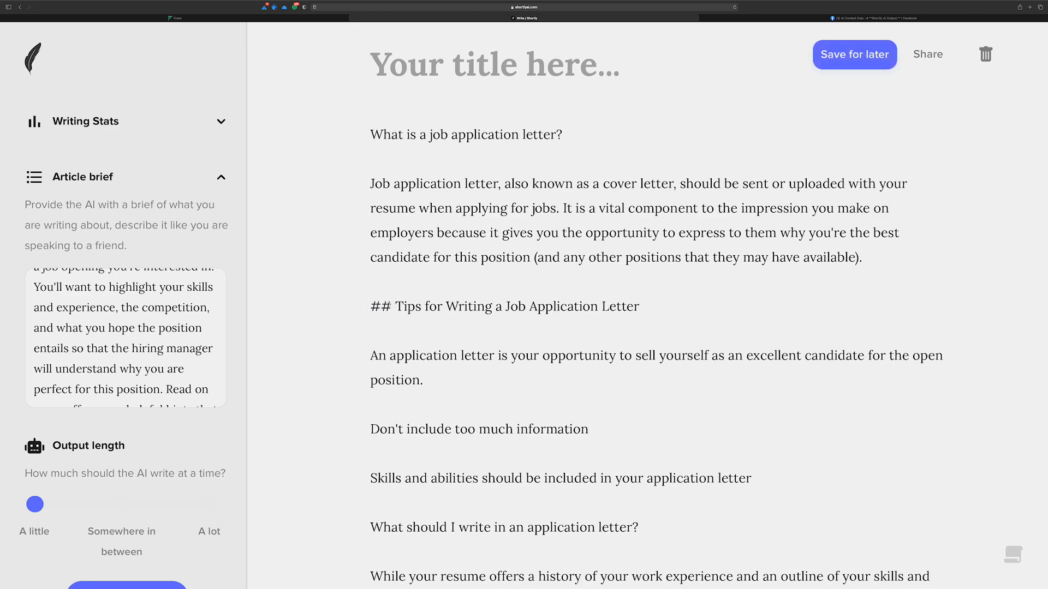
key("shift+Left")
key("shift+Left")
key("shift+Left")
key("BackSpace")
- Extend the tips paragraph after "open position." with "Imagine yourself writing the letter to a hiring manager with whom you are unfamiliar."
scroll(434, 249, "down", 4)
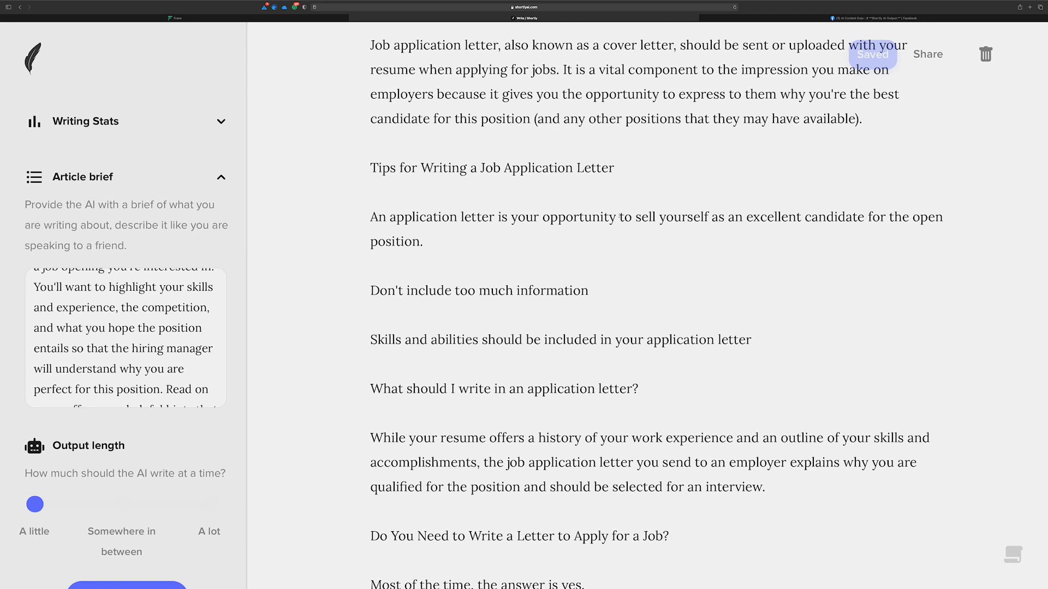
left_click(480, 238)
left_click(366, 289)
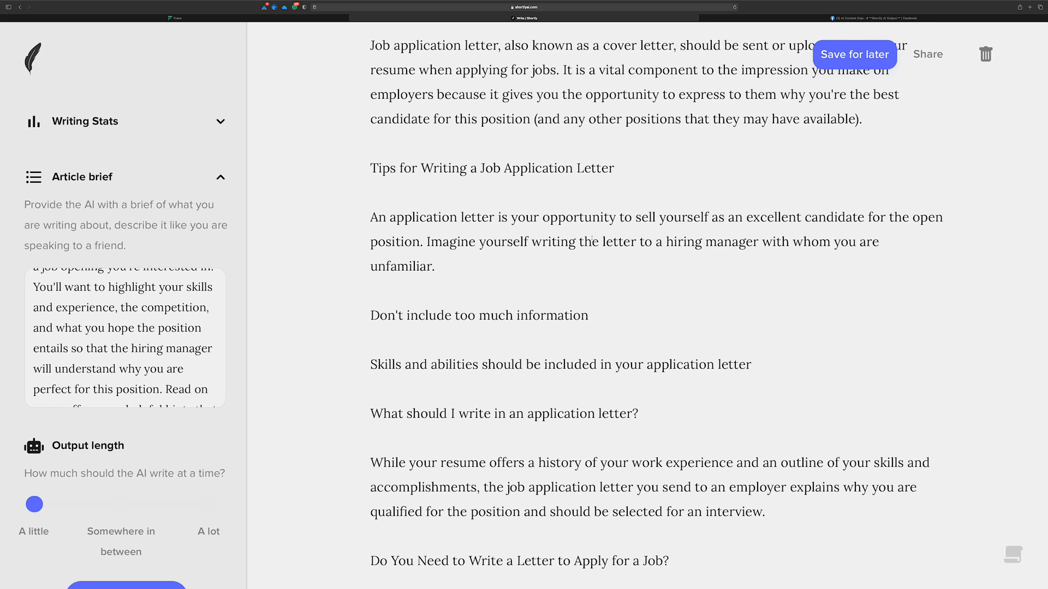
- Add "You should do everything in your power to" at the end of the tips paragraph and have the AI continue it
type("Yous hou")
key("BackSpace")
key("BackSpace")
key("BackSpace")
key("BackSpace")
key("BackSpace")
type("should do everythin")
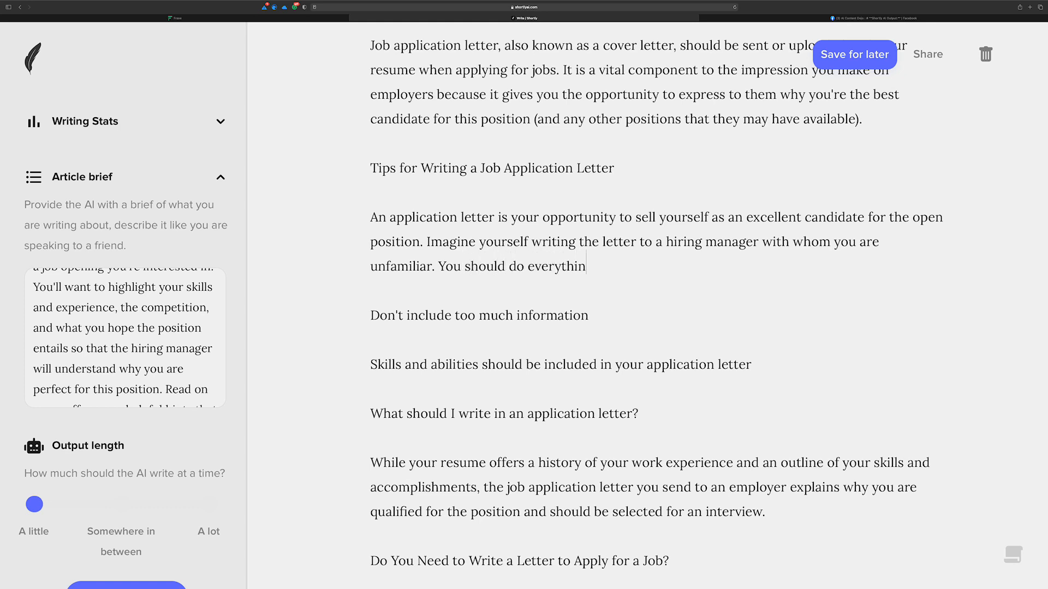
type("g in your power ")
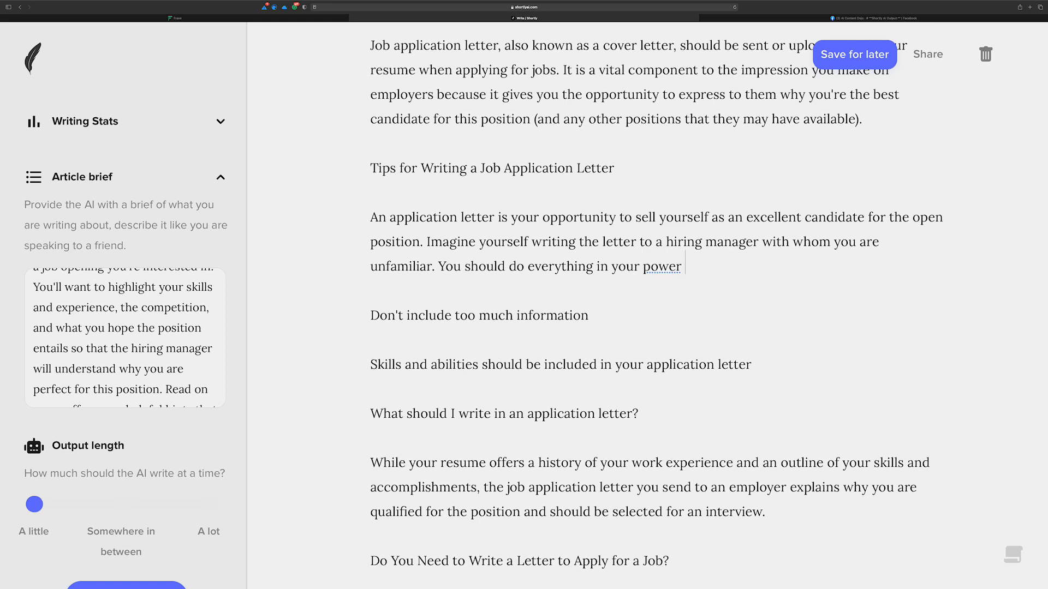
type("to")
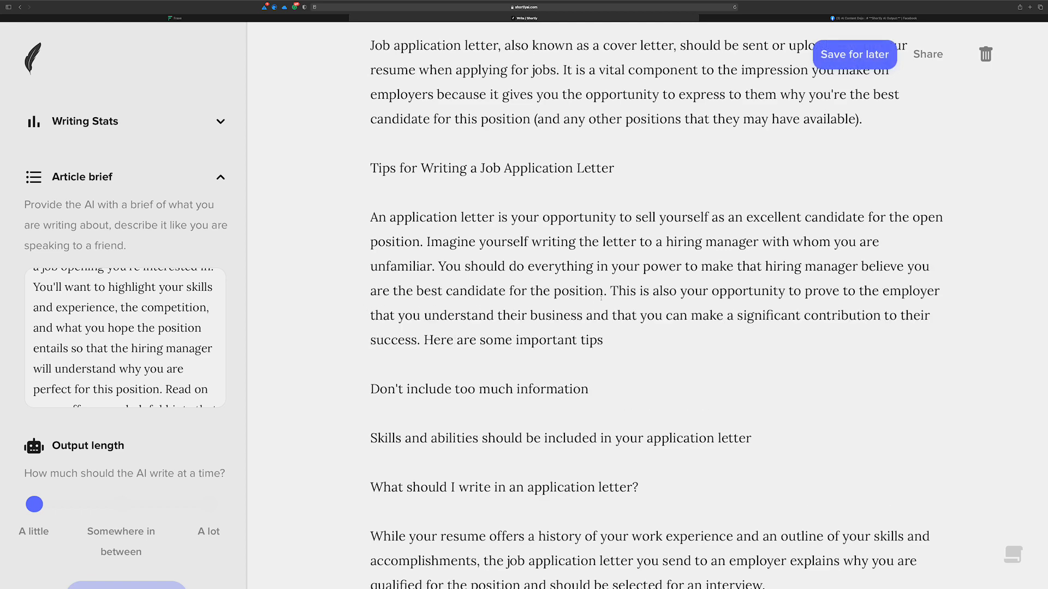
- Delete the "Here are some important tips" sentence and the empty "1." item, keeping a blank line before "Don't include too much information"
scroll(710, 246, "down", 5)
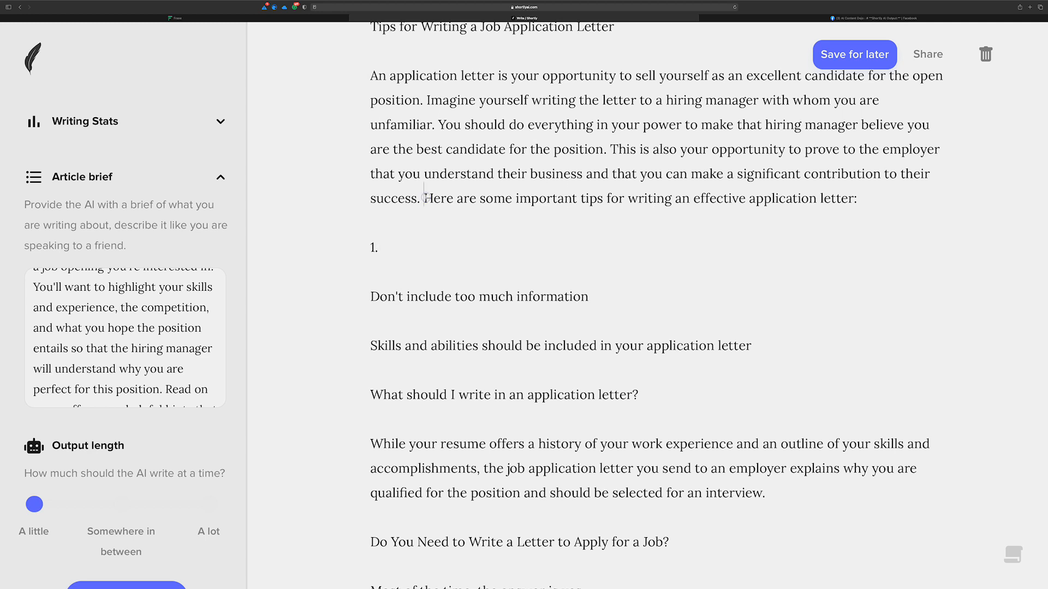
left_click_drag(421, 198, 484, 257)
key("BackSpace")
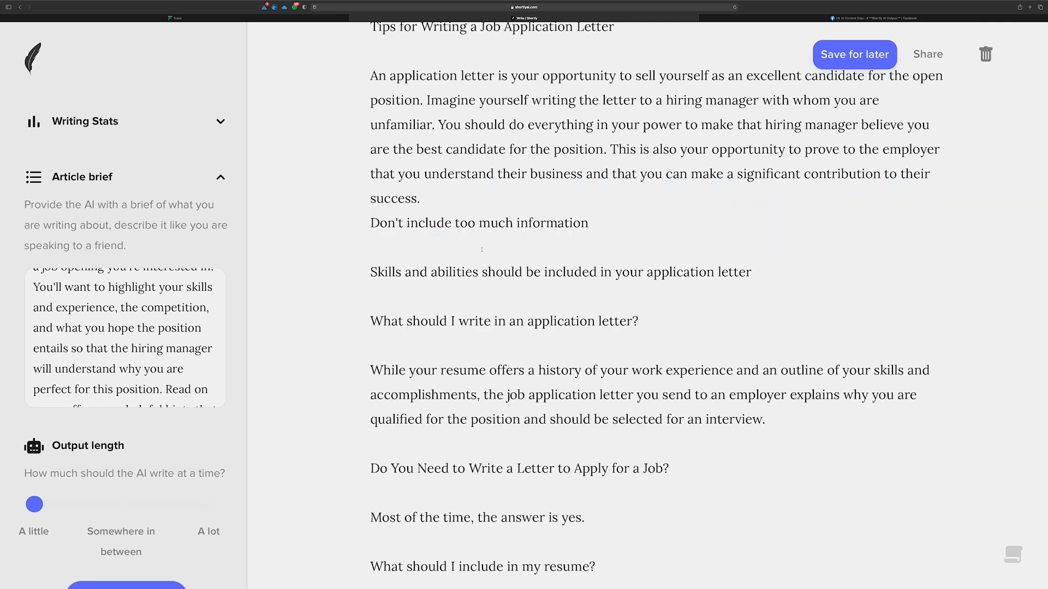
key("Return")
- Append "but don't try to include everything from you" to the skills and abilities line, discarding the AI's continuation
left_click(623, 247)
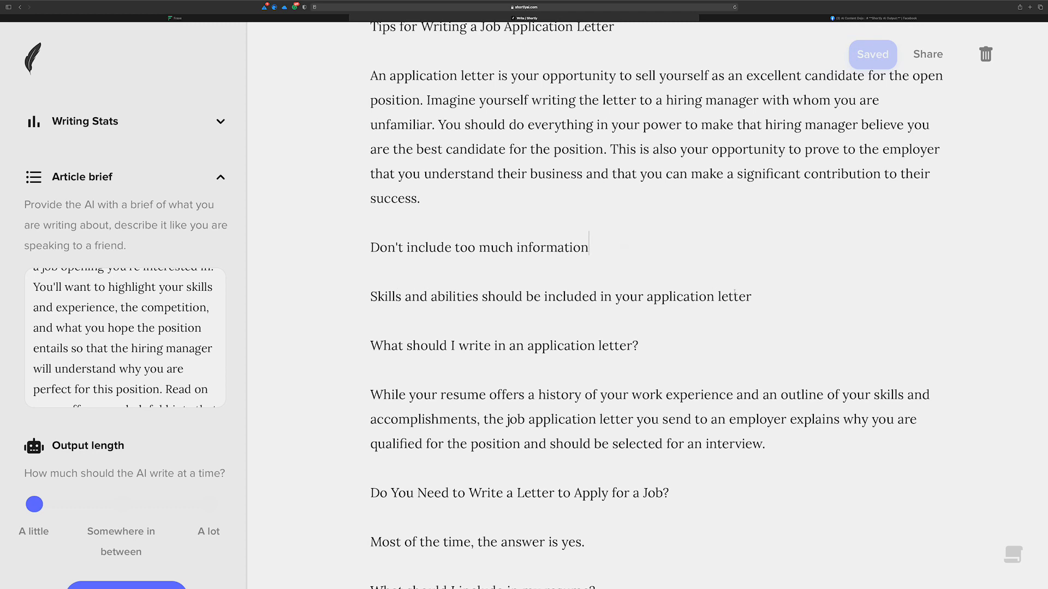
left_click(772, 293)
type("but don't try to ")
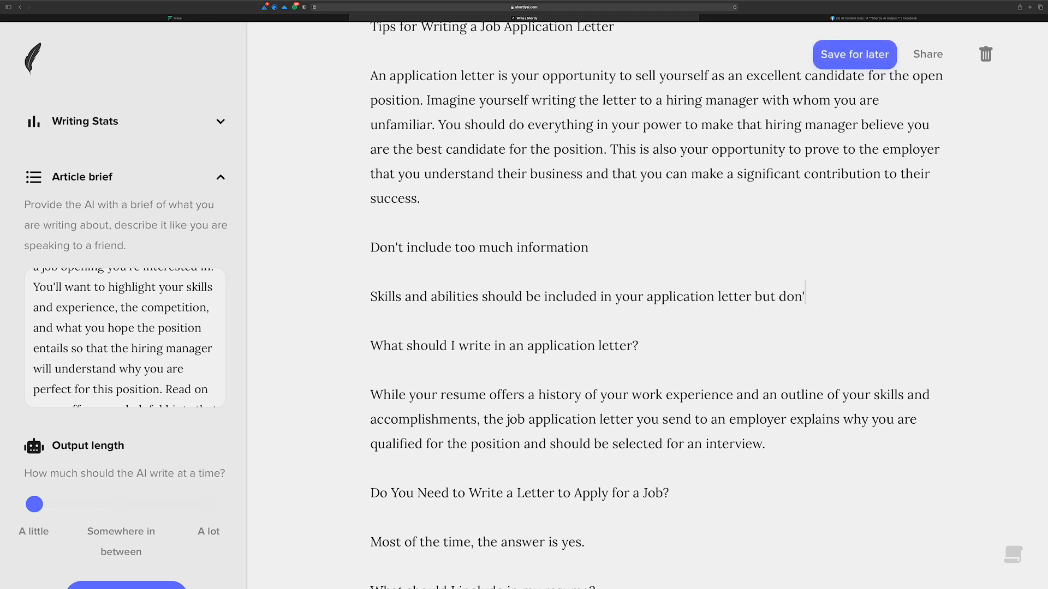
type("include everything from you")
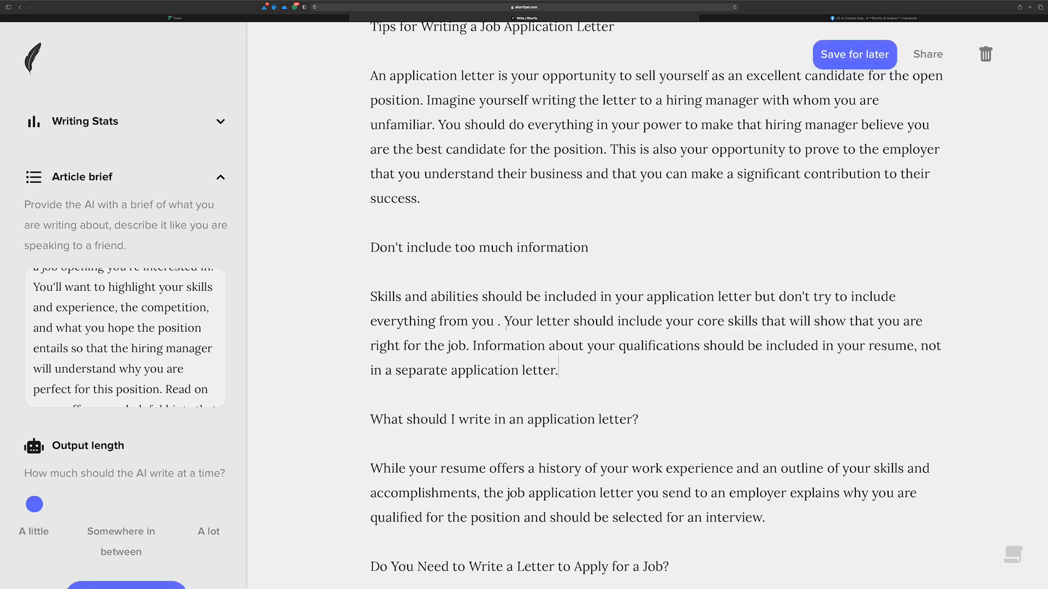
key("super+z")
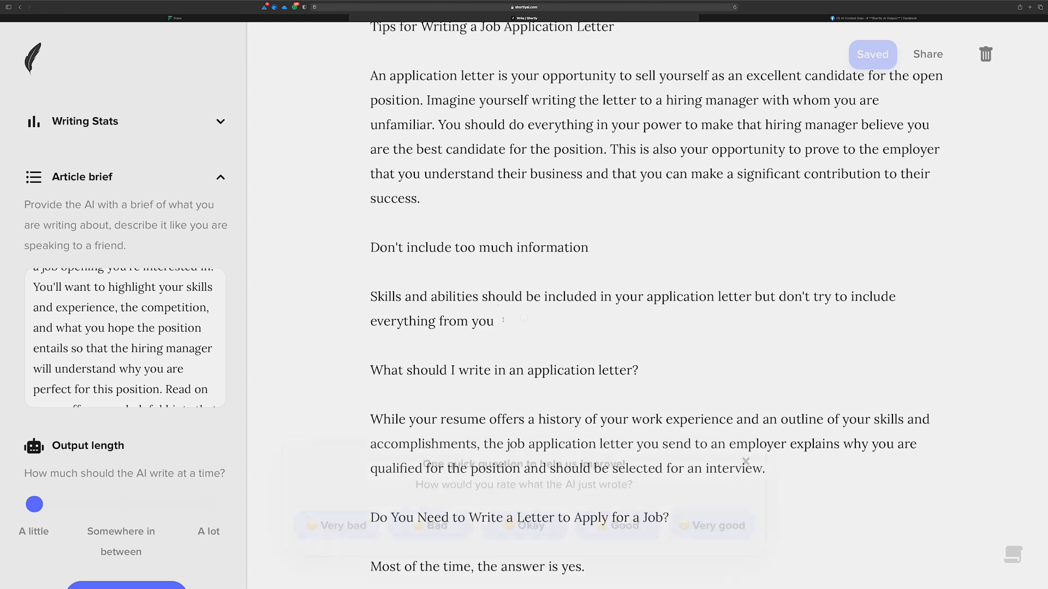
- Complete the last word as "your", dismiss the AI rating question and have the AI continue the sentence
type("r")
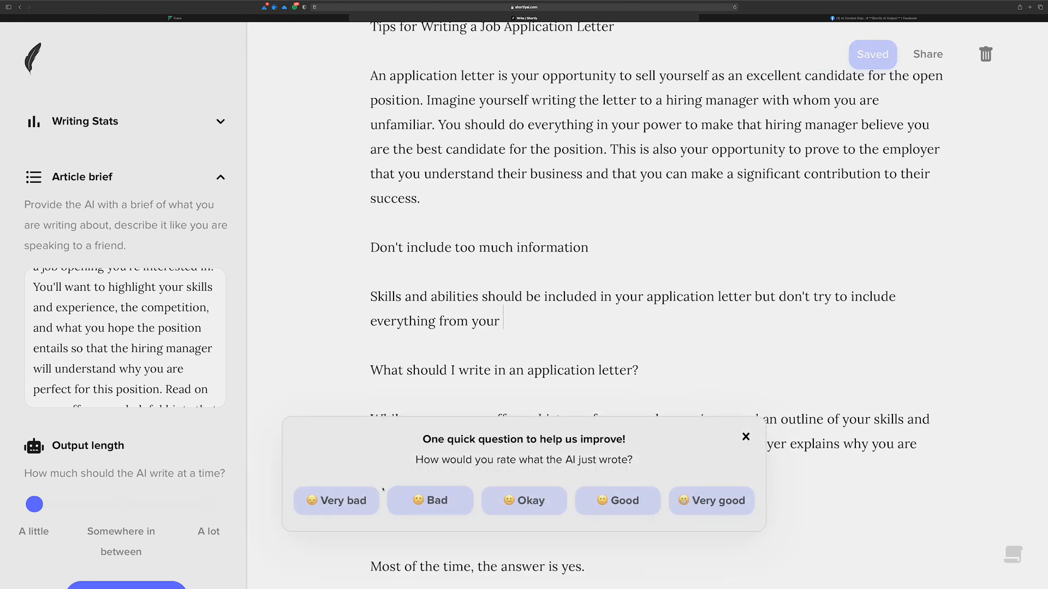
left_click(745, 436)
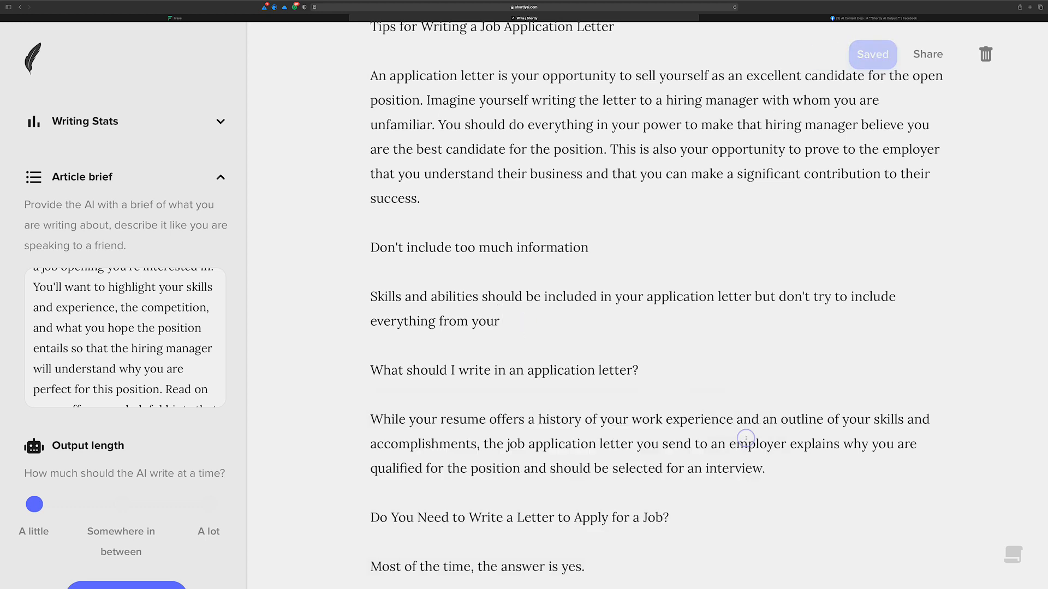
left_click(559, 322)
key("super+Return")
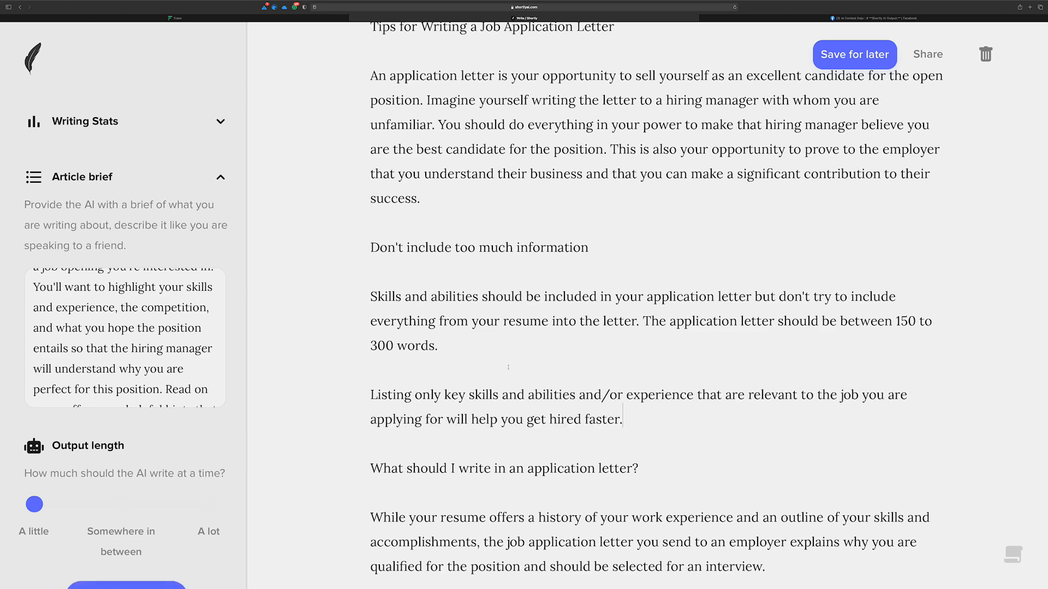
- Look back over the expanded article from the skills section up to its opening paragraph
scroll(577, 387, "up", 2)
scroll(578, 387, "up", 5)
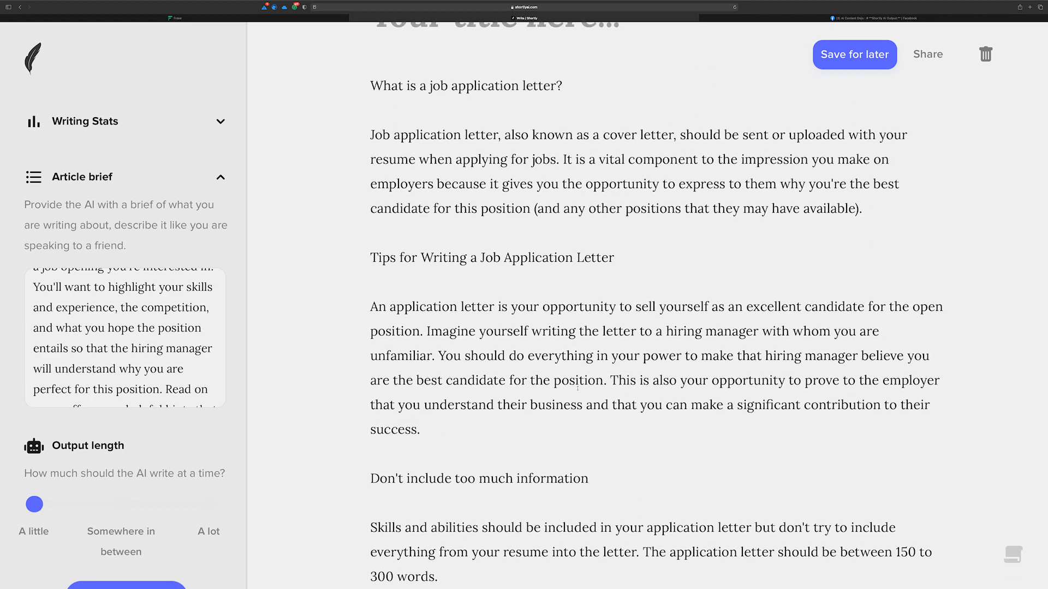
scroll(555, 403, "up", 3)
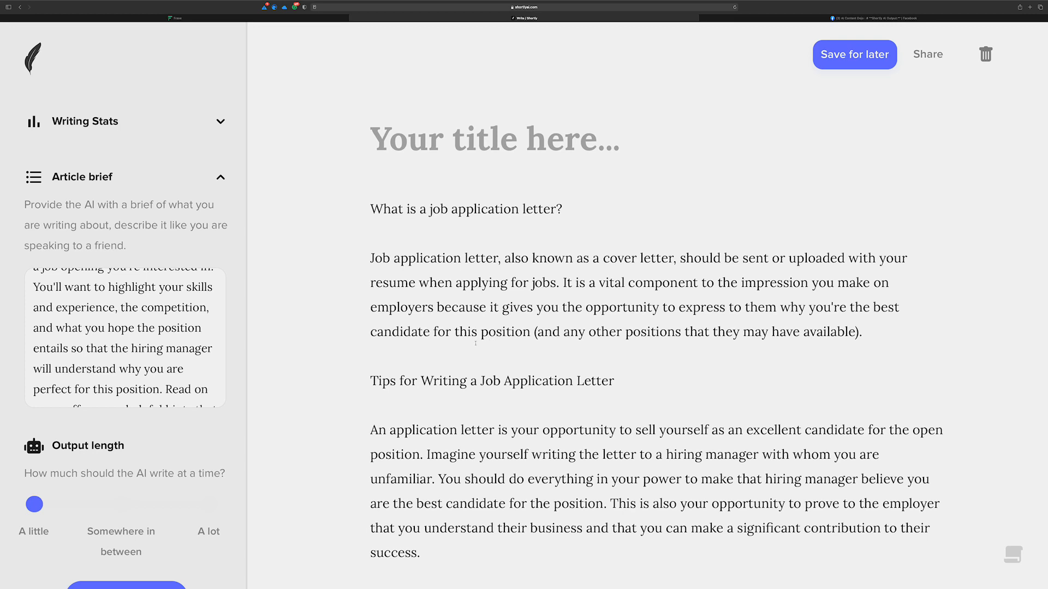
scroll(461, 353, "down", 1)
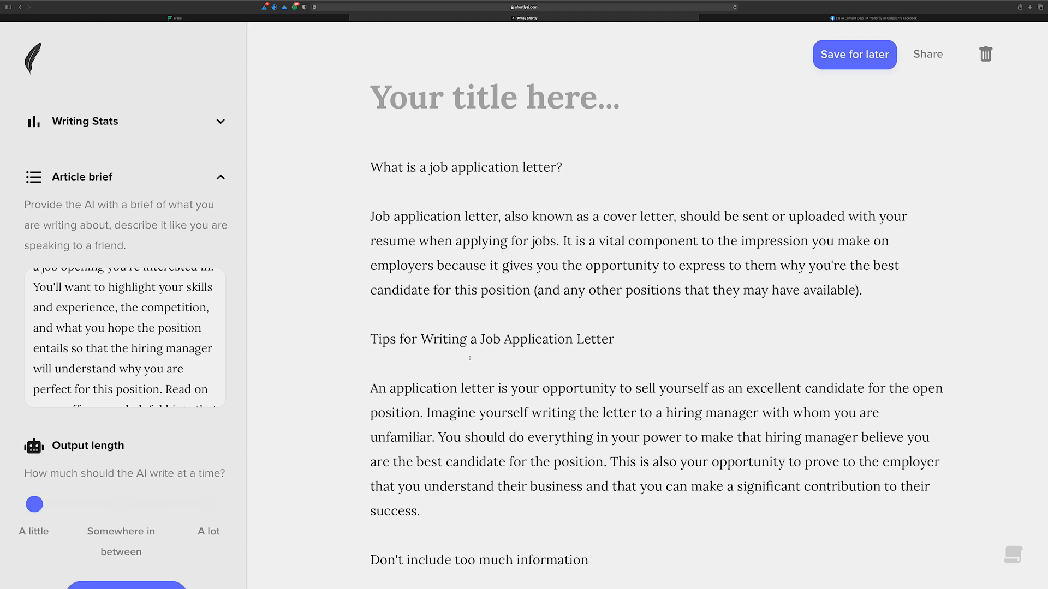
- Copy the full text of the expanded article in Shortly AI
key("super+a")
key("super+c")
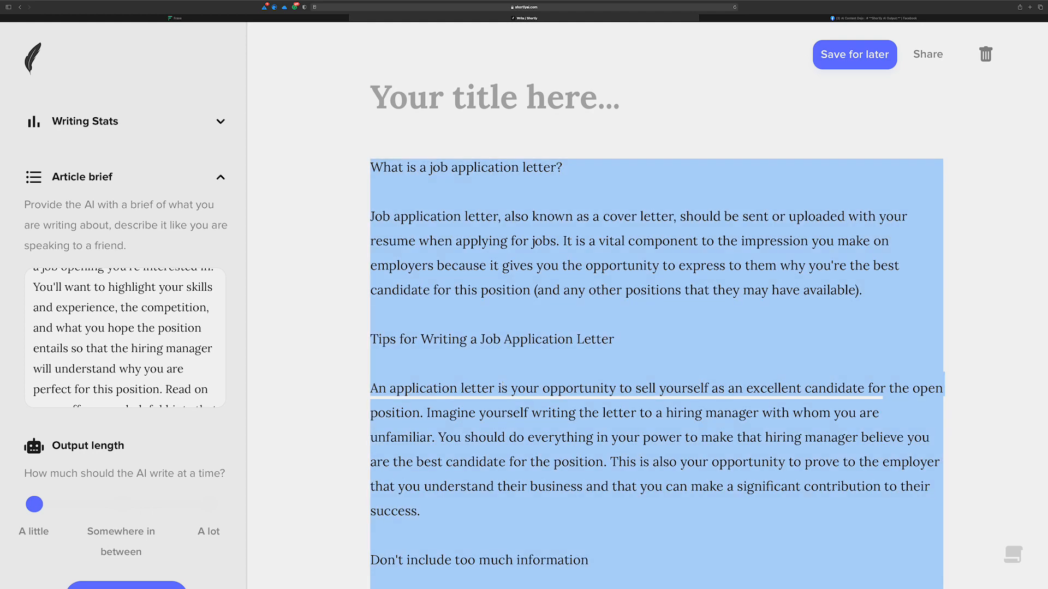
scroll(478, 218, "down", 3)
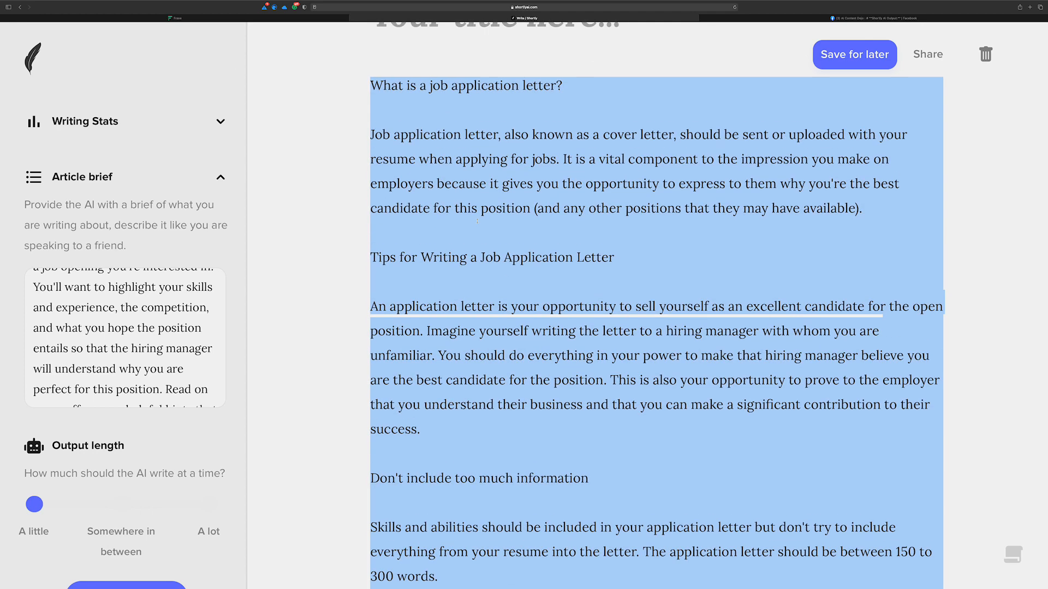
- Switch to Frase, add a document tab named "From Shortly" and paste the copied article into it
left_click(178, 17)
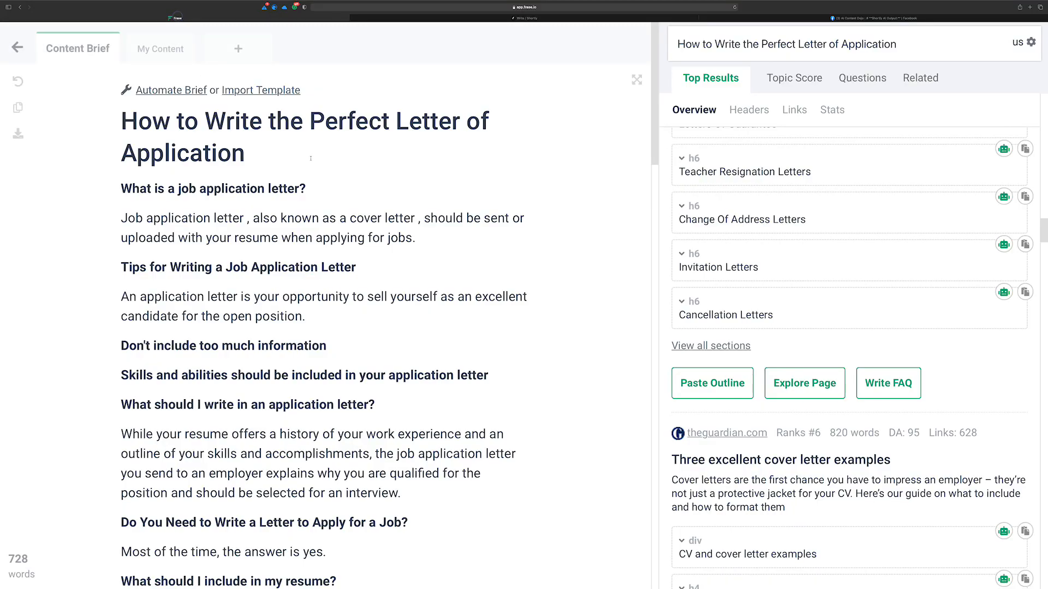
left_click(164, 48)
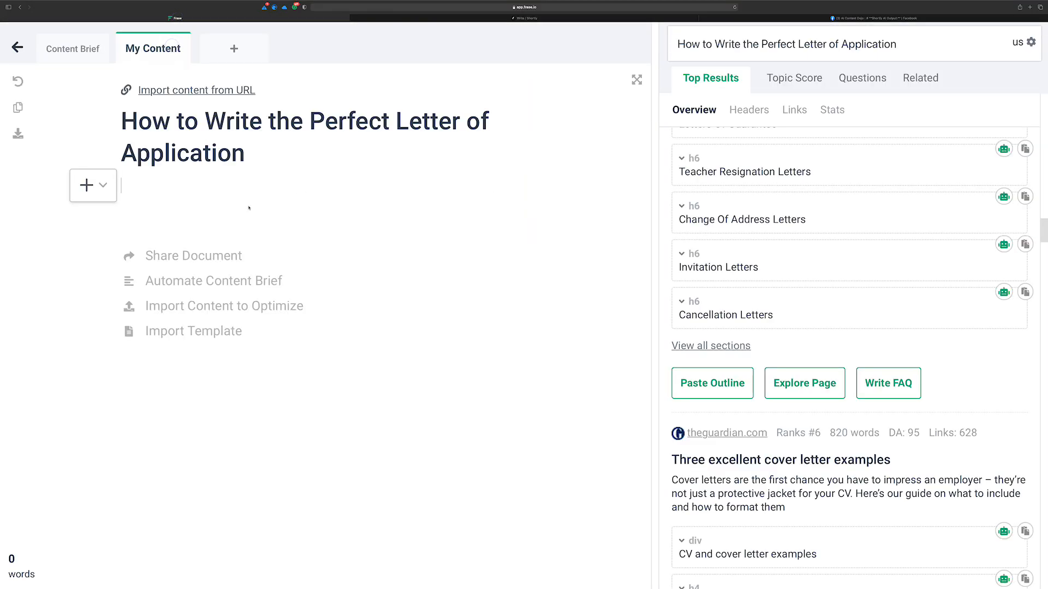
left_click(226, 57)
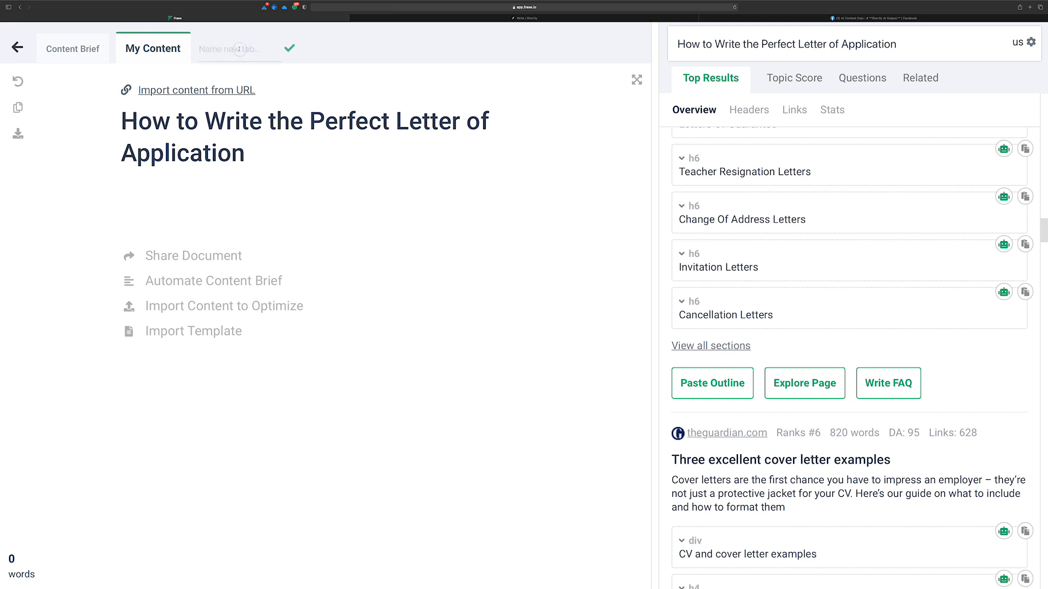
type("From Shortly")
left_click(289, 48)
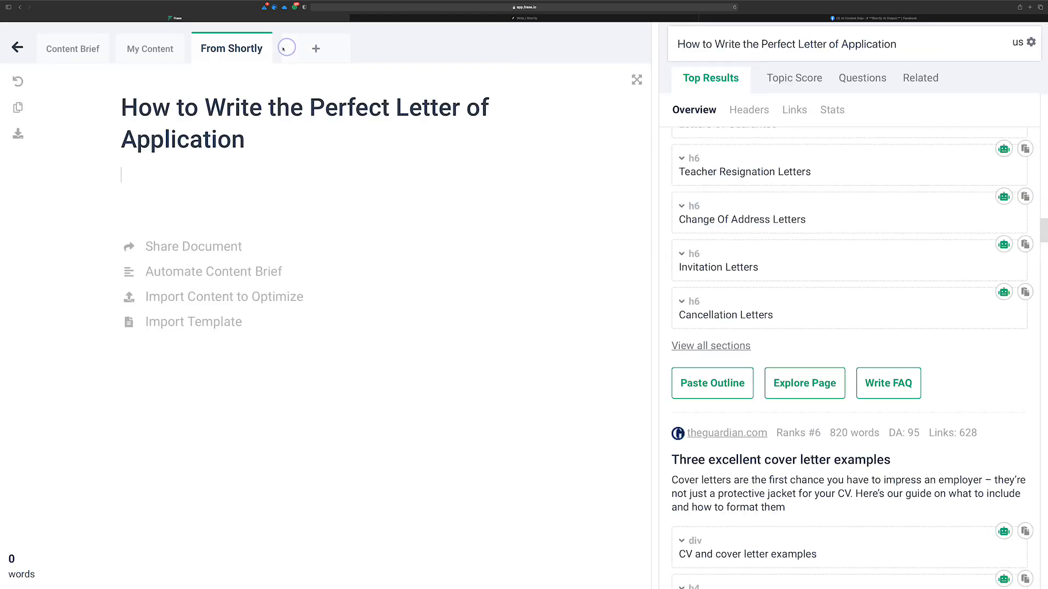
key("super+v")
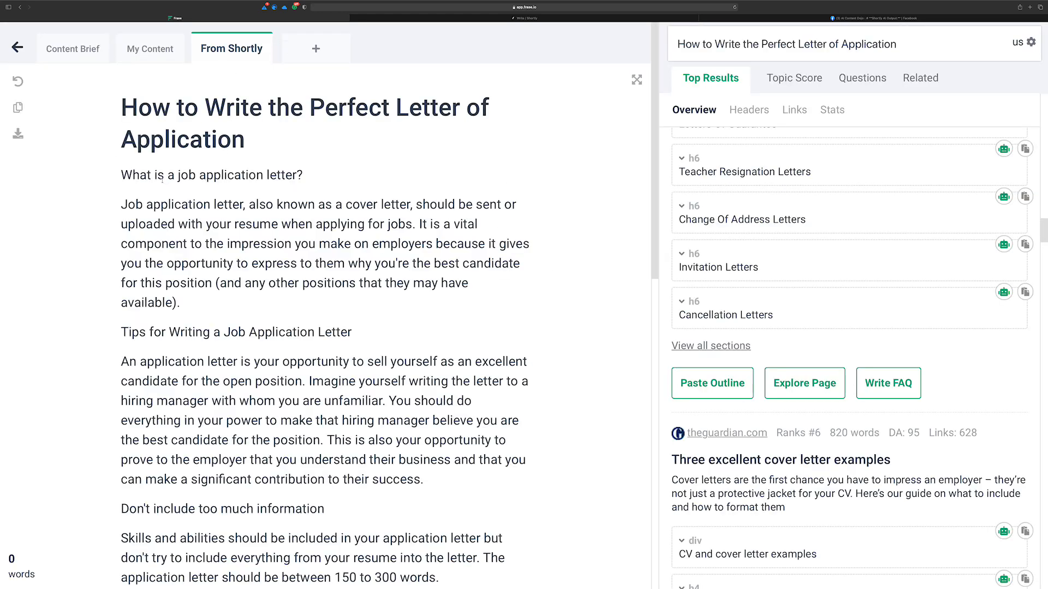
- Check the pasted article's topic score against the target and examine the Long Tail topics it covers or lacks
left_click(786, 79)
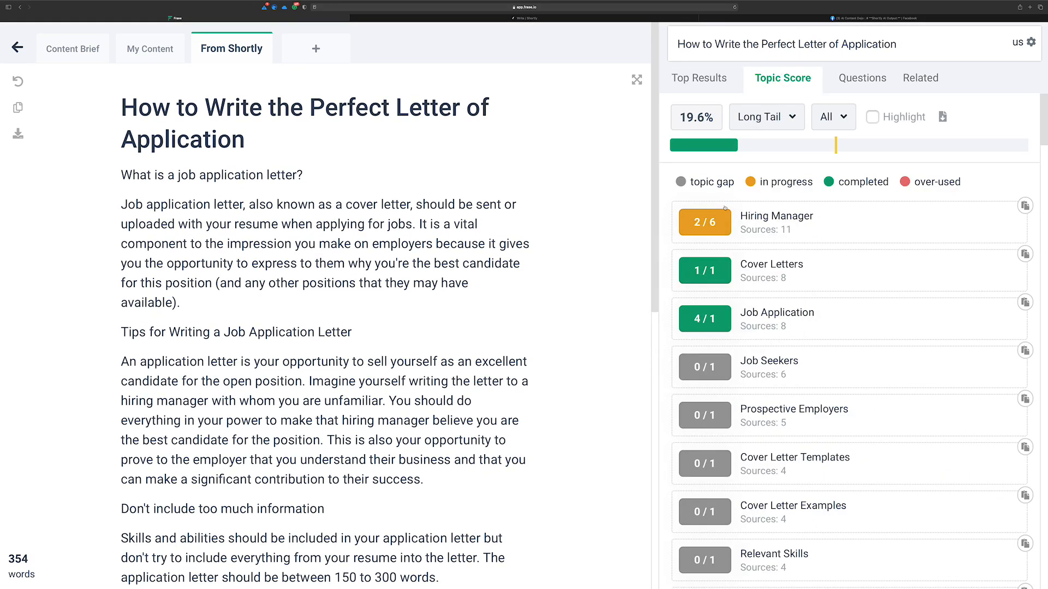
mouse_move(837, 147)
scroll(387, 244, "down", 10)
scroll(386, 245, "up", 10)
mouse_move(696, 117)
mouse_move(723, 214)
scroll(907, 517, "down", 5)
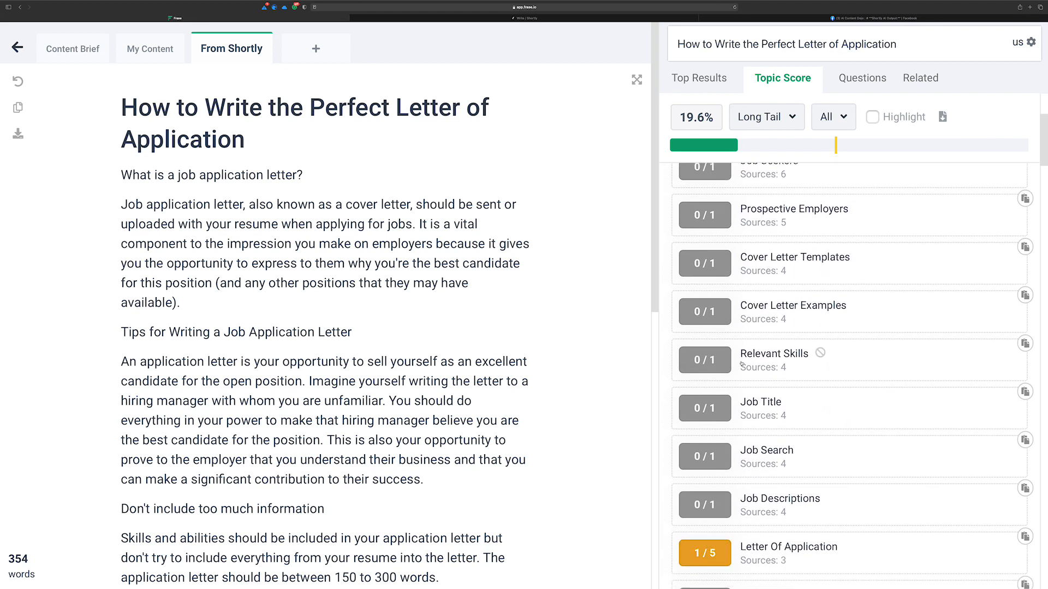
- Switch back to Shortly AI and copy the heading "What should I write in an application letter?"
left_click(524, 24)
scroll(444, 249, "down", 5)
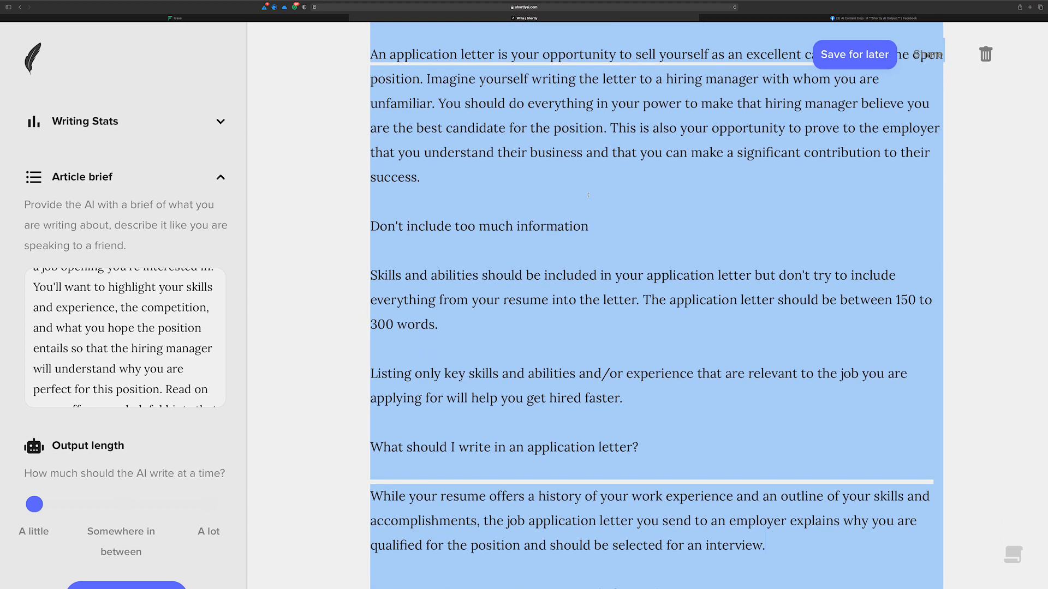
left_click(444, 248)
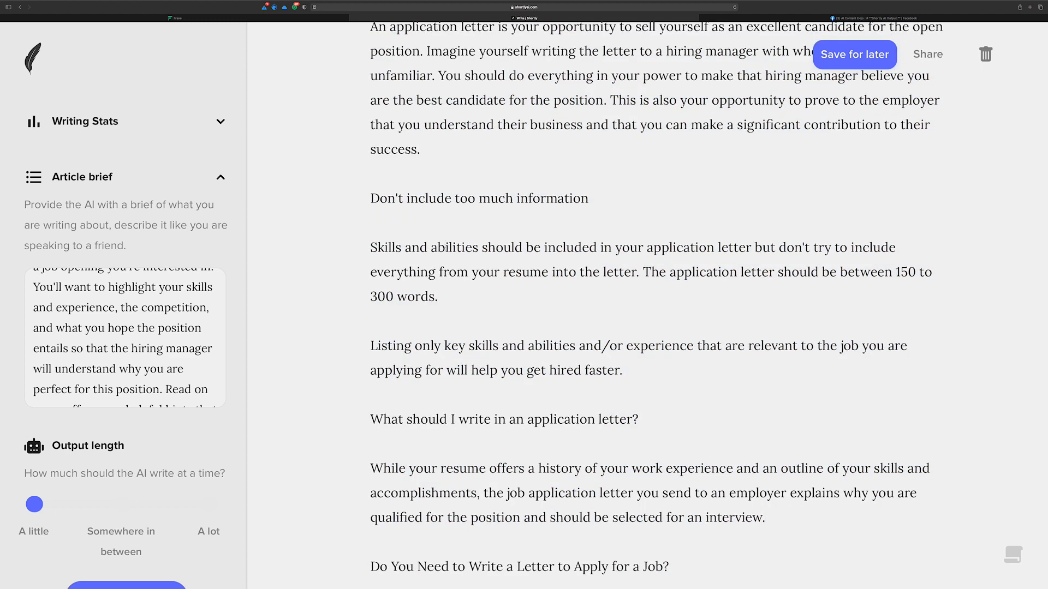
scroll(444, 249, "down", 3)
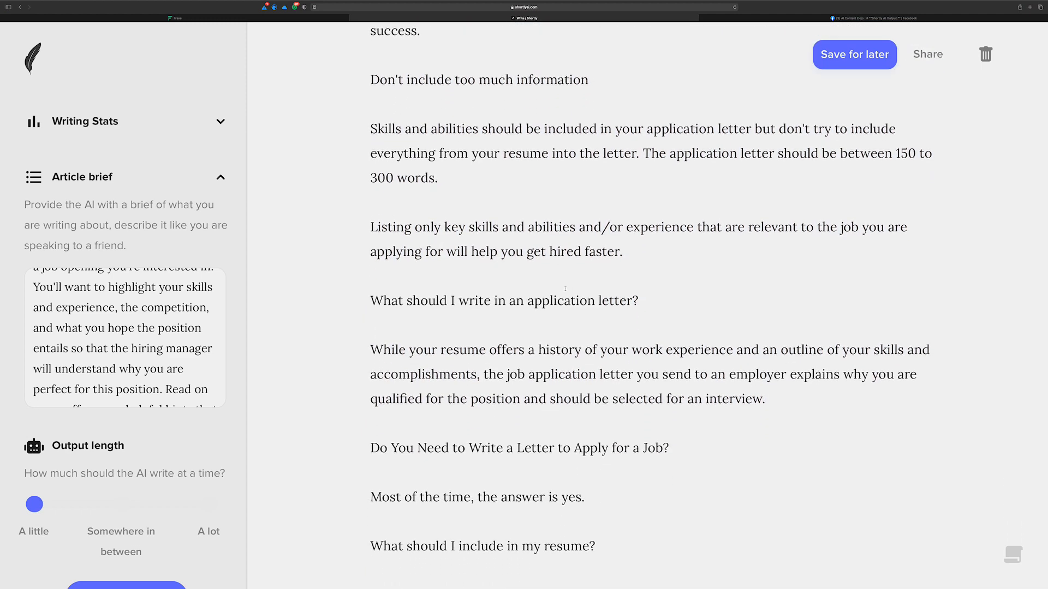
left_click_drag(639, 300, 367, 299)
key("super+c")
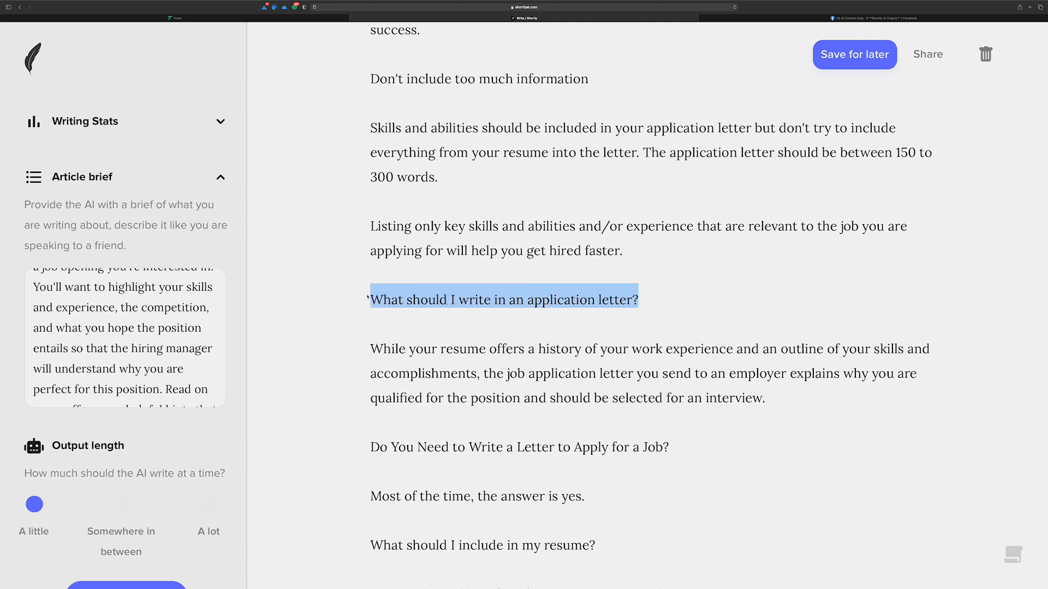
- Below that heading, add the prompt line "write an answer for What should I write in an application letter? +++"
left_click(677, 299)
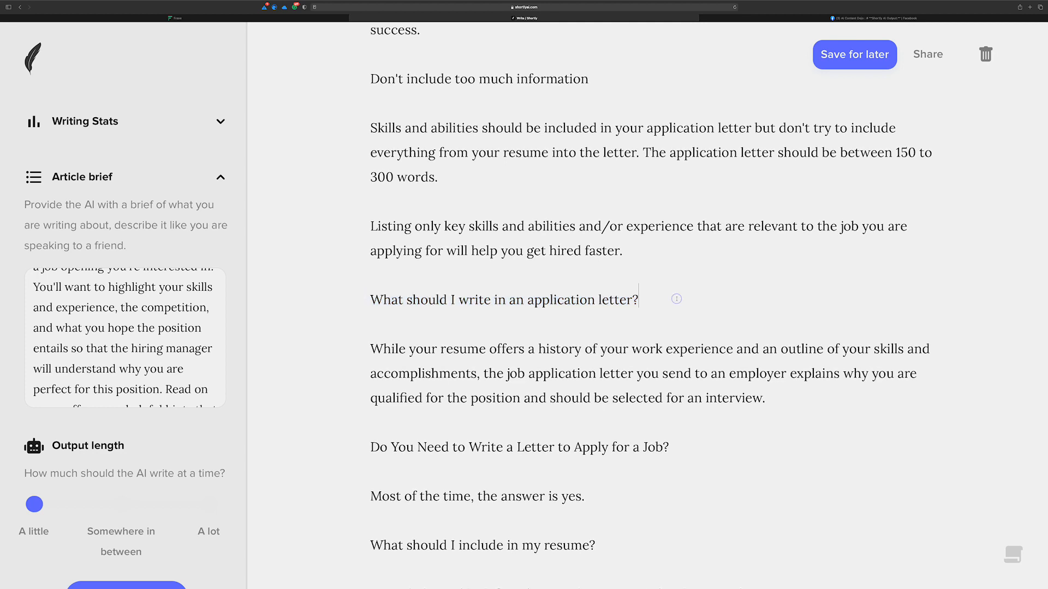
key("Return")
type("weird a")
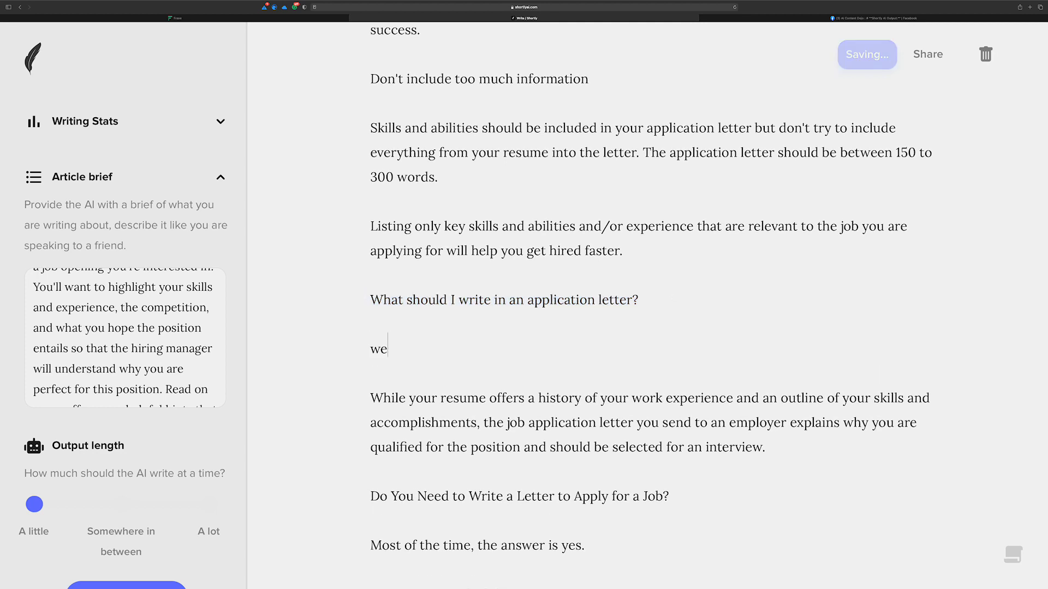
key("BackSpace")
key("BackSpace")
key("BackSpace")
key("BackSpace")
key("BackSpace")
key("BackSpace")
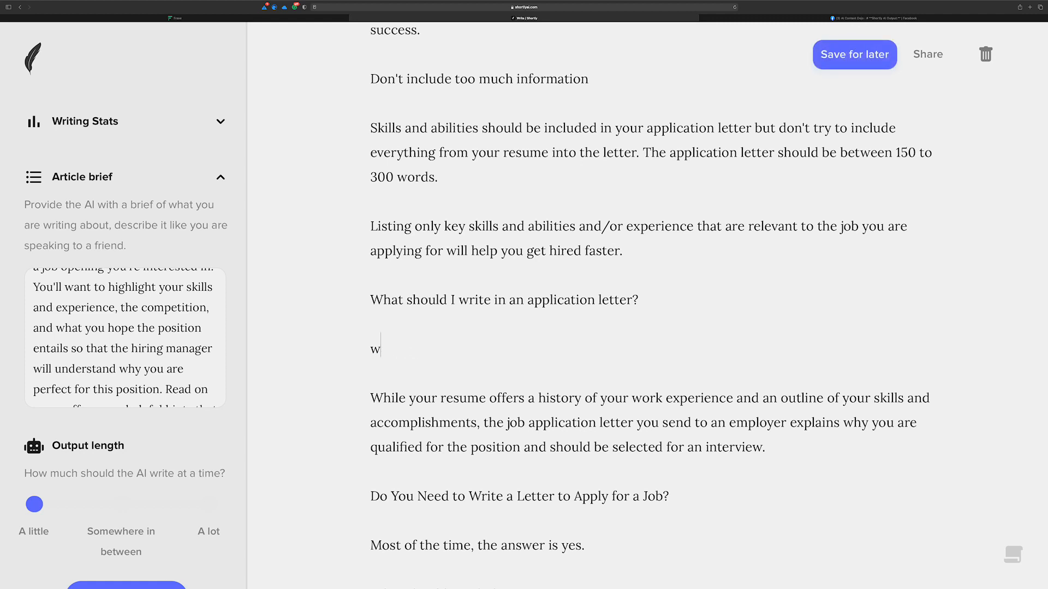
type("rite an answer for")
key("super+v")
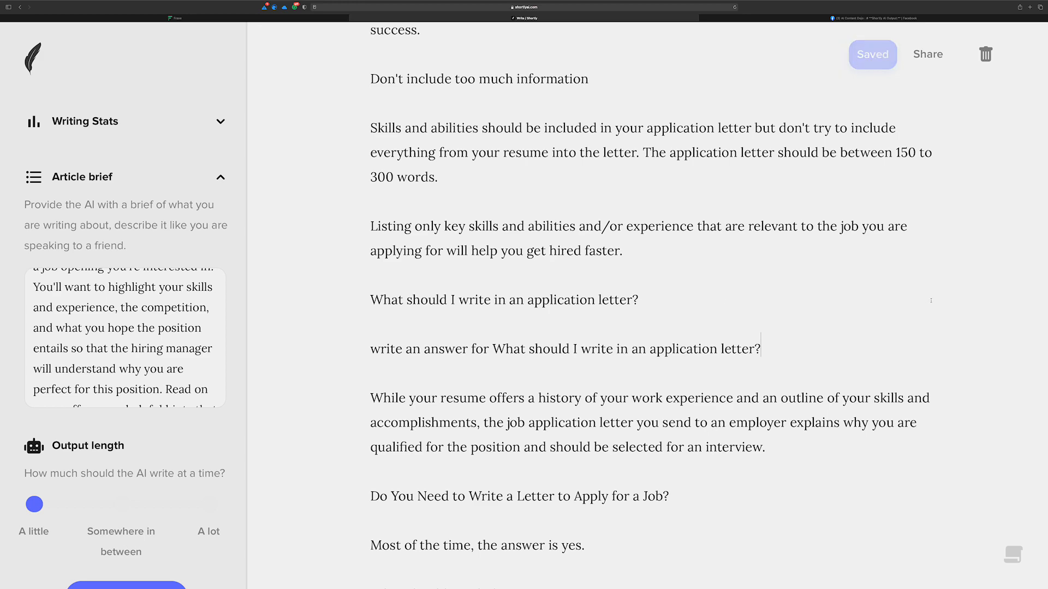
type("+++")
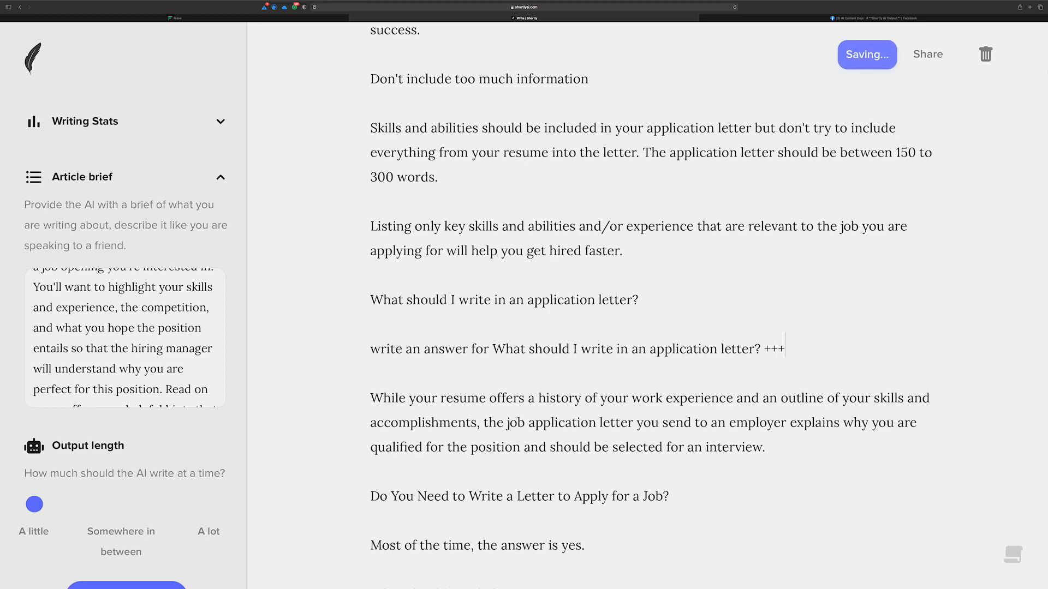
- Switch to Frase and look through the Long Tail topics for keywords to use in the answer
key("ctrl+Up")
left_click(550, 23)
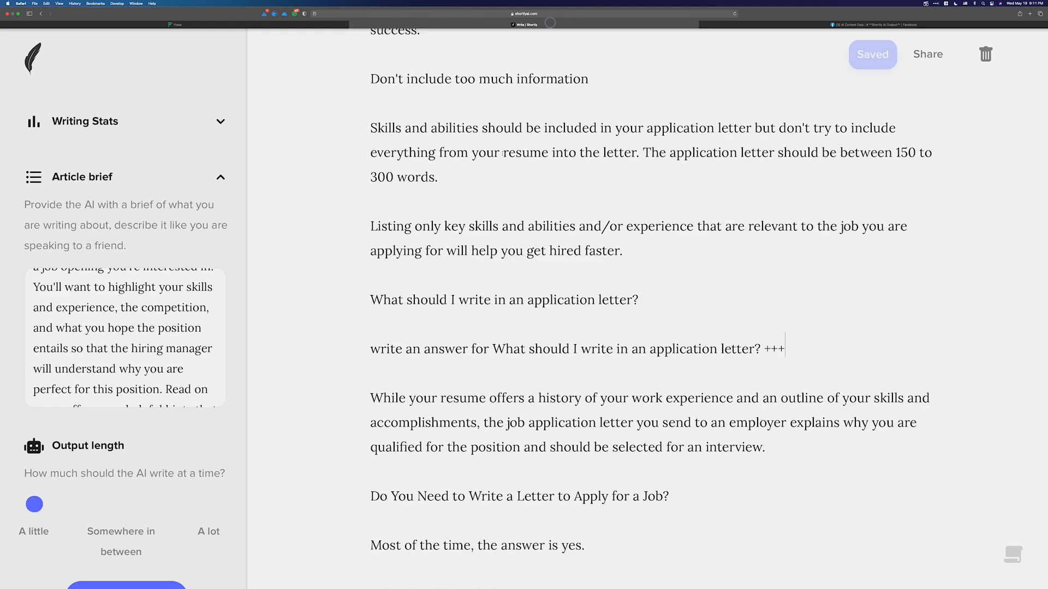
left_click(203, 20)
scroll(821, 349, "down", 2)
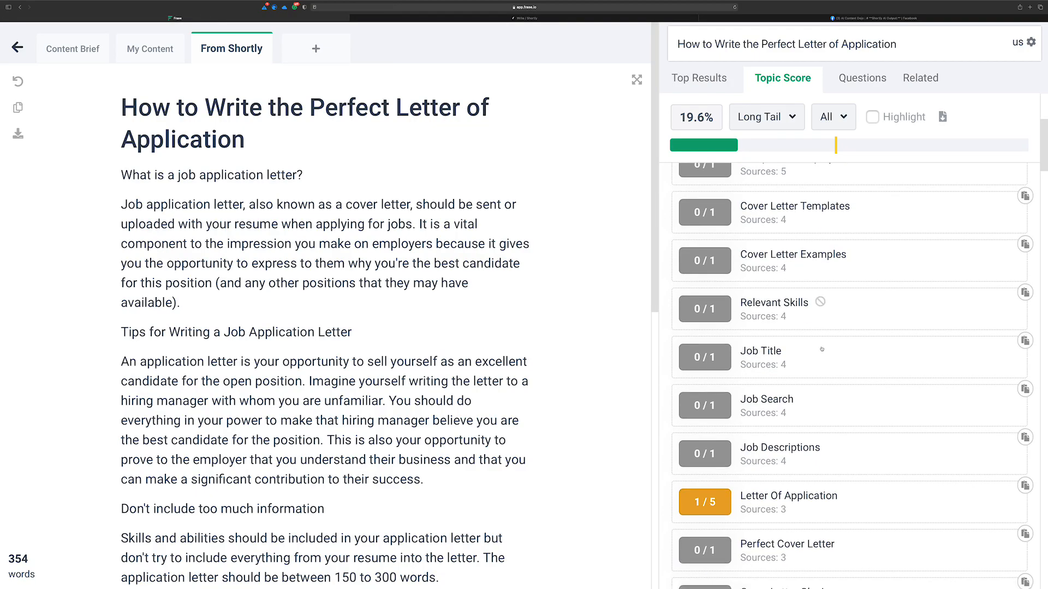
scroll(822, 350, "down", 1)
scroll(791, 328, "down", 2)
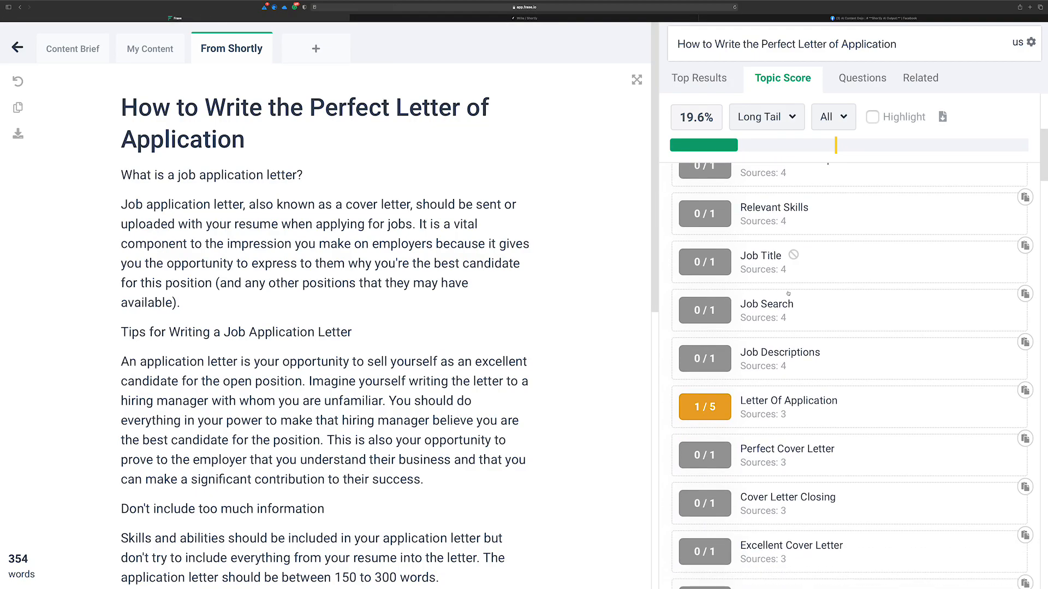
scroll(788, 293, "down", 4)
scroll(792, 246, "up", 1)
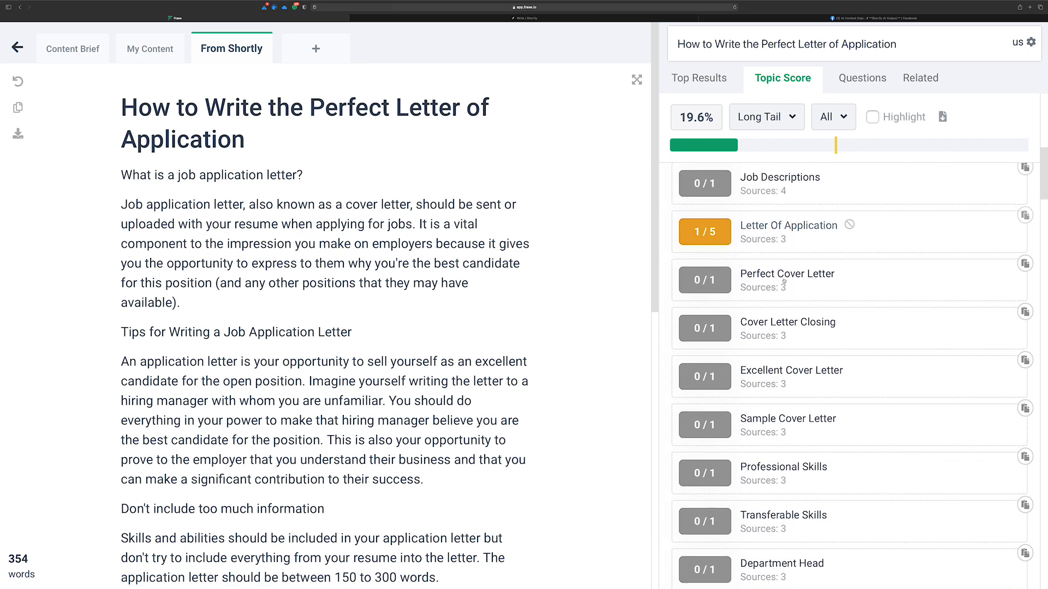
- Change the topic score list to Top Topics and look over the first topics
left_click(796, 122)
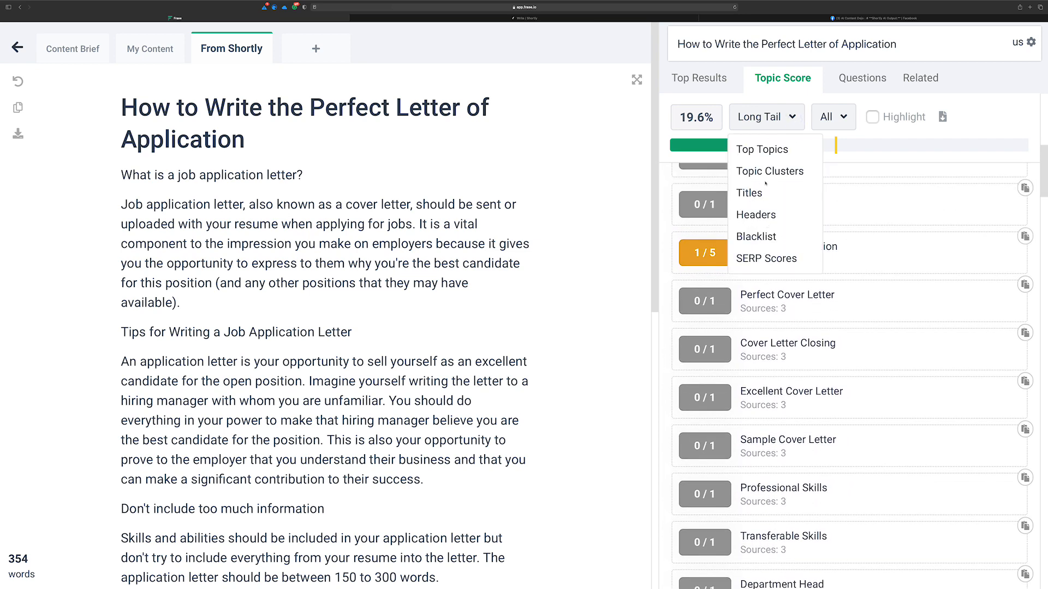
left_click(768, 149)
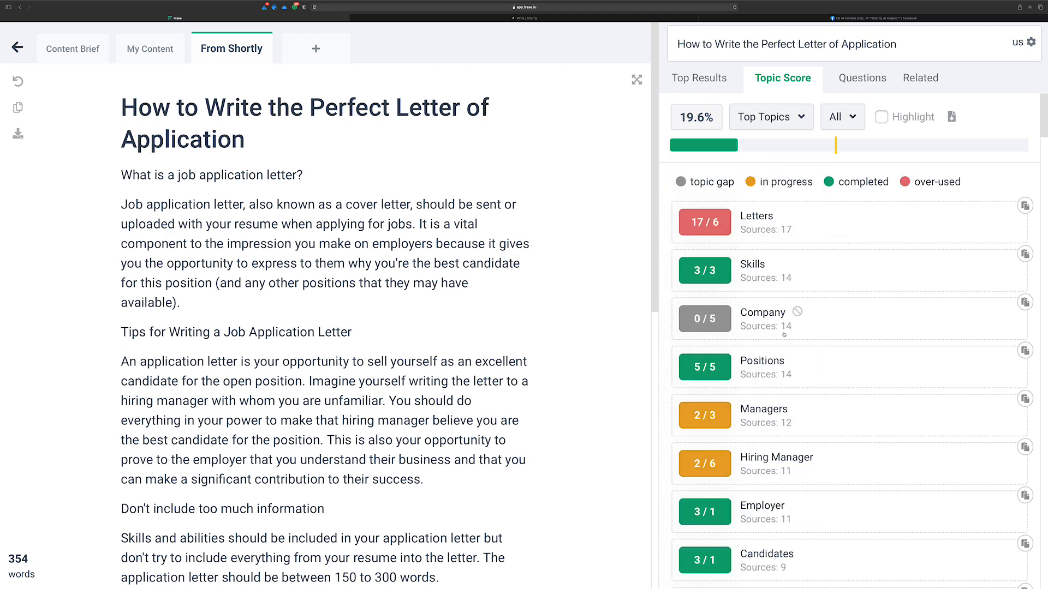
scroll(784, 334, "down", 2)
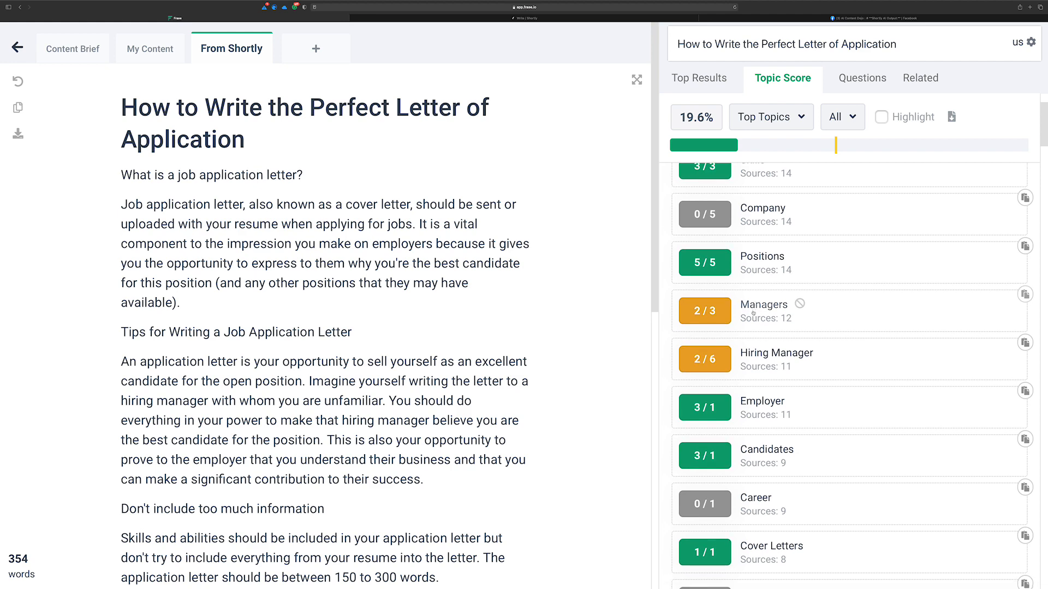
scroll(753, 313, "down", 1)
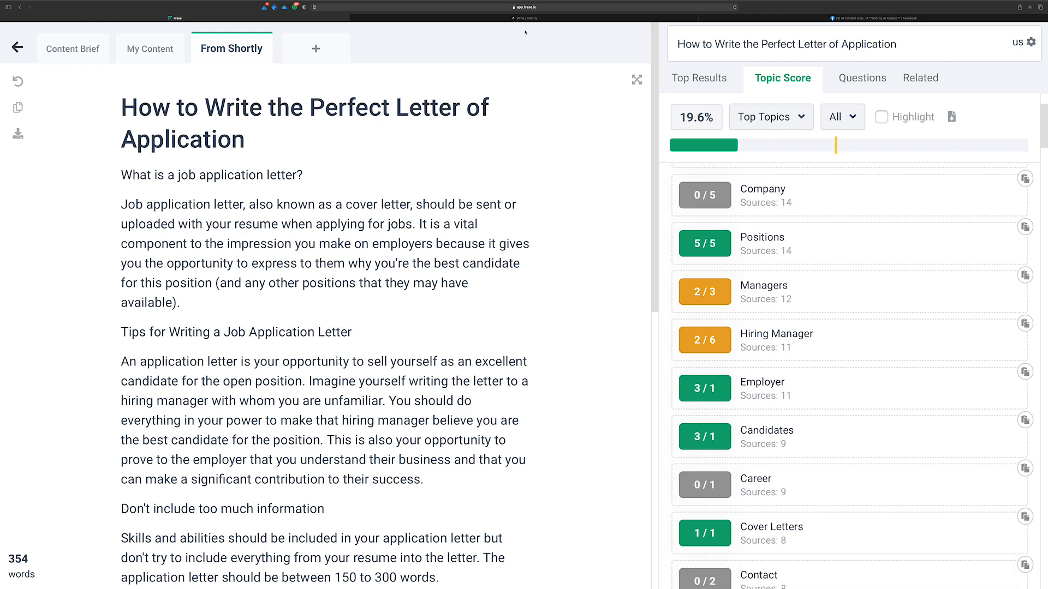
- Return to Frase after checking the other open pages and examine the Top Topics for missing or in-progress keywords
left_click(526, 18)
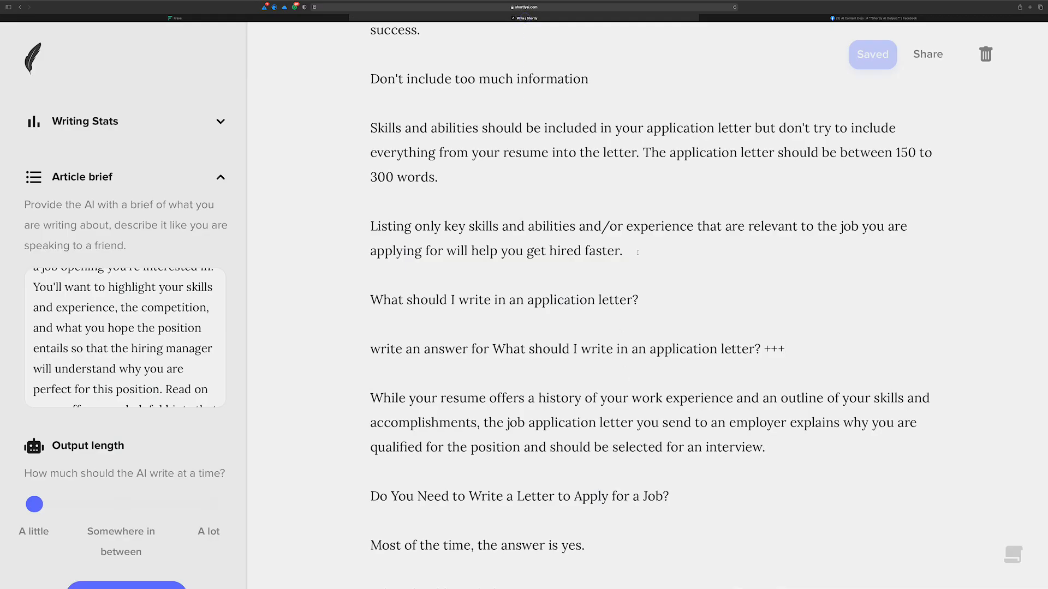
left_click(829, 19)
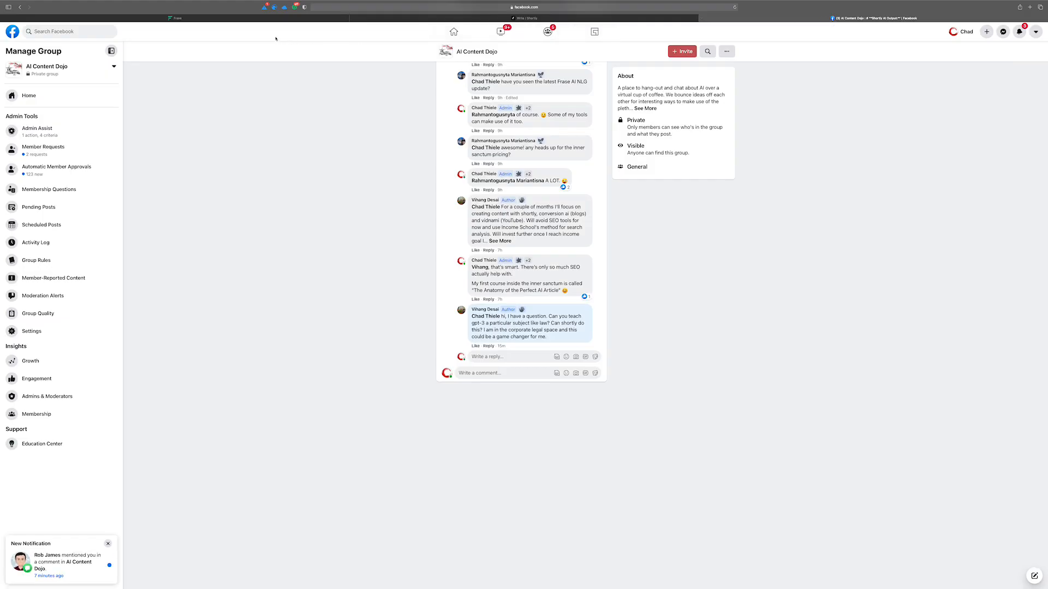
left_click(247, 19)
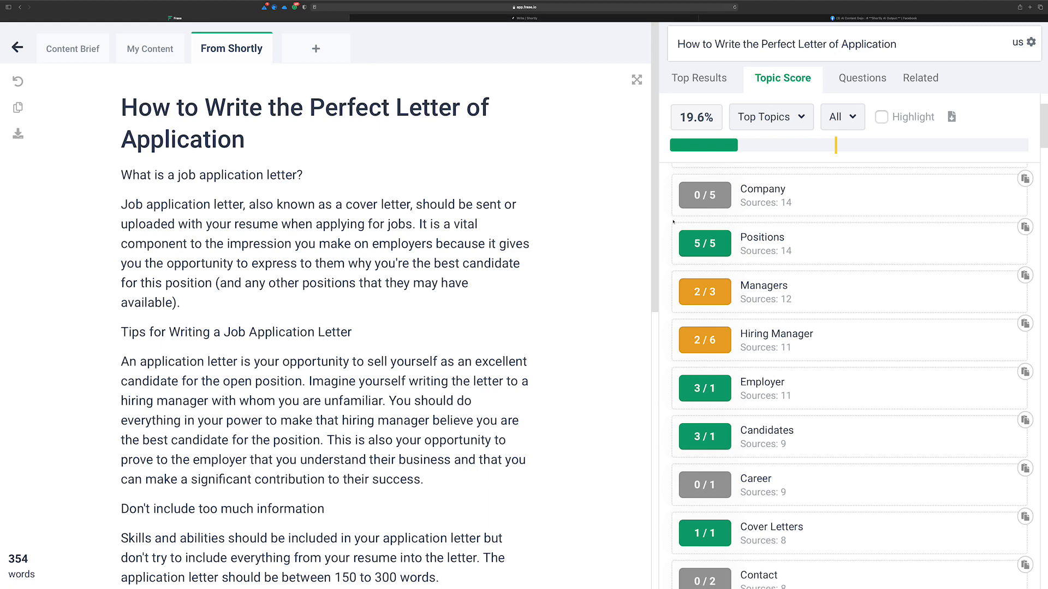
scroll(797, 286, "down", 2)
scroll(794, 310, "down", 1)
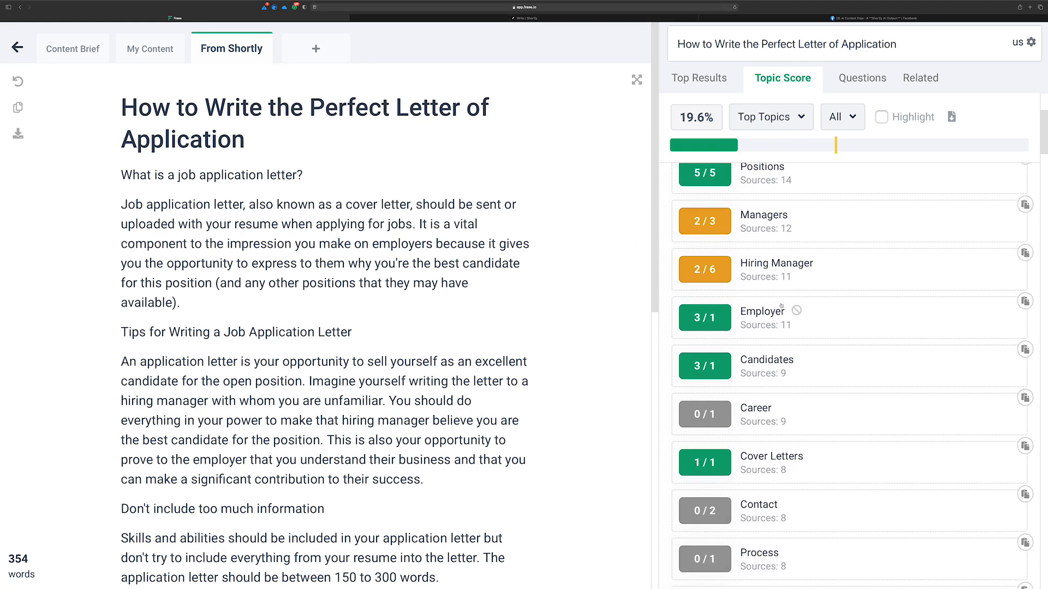
scroll(775, 371, "down", 2)
scroll(774, 405, "down", 1)
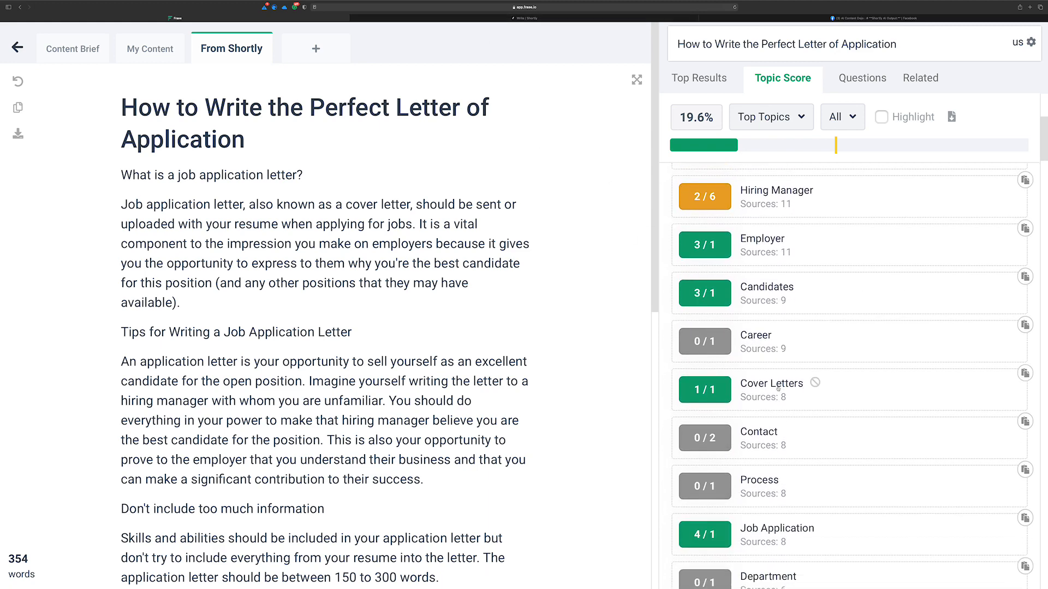
scroll(761, 421, "up", 2)
scroll(761, 421, "down", 10)
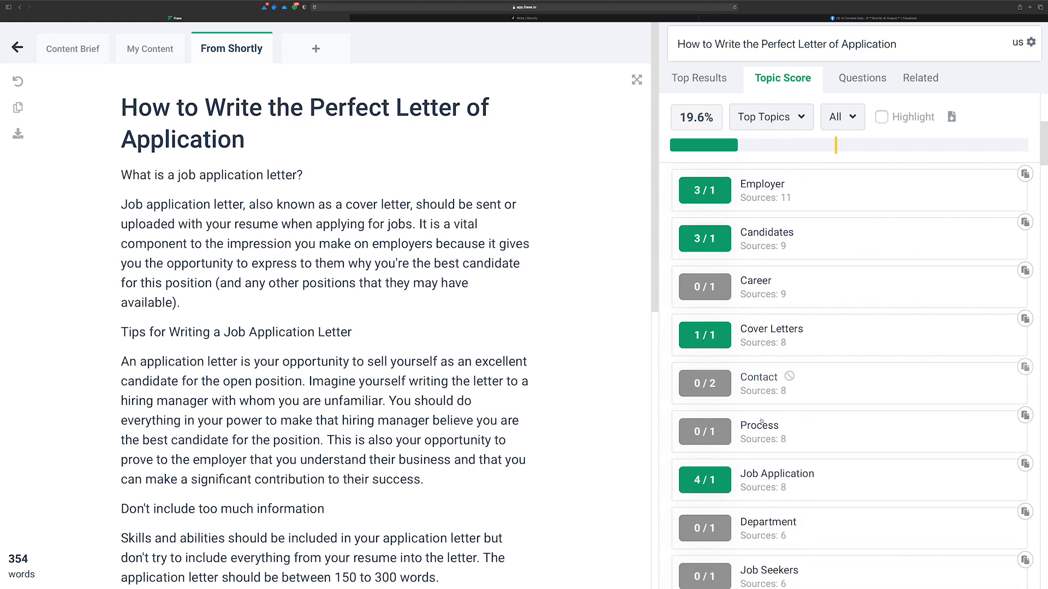
scroll(758, 417, "up", 10)
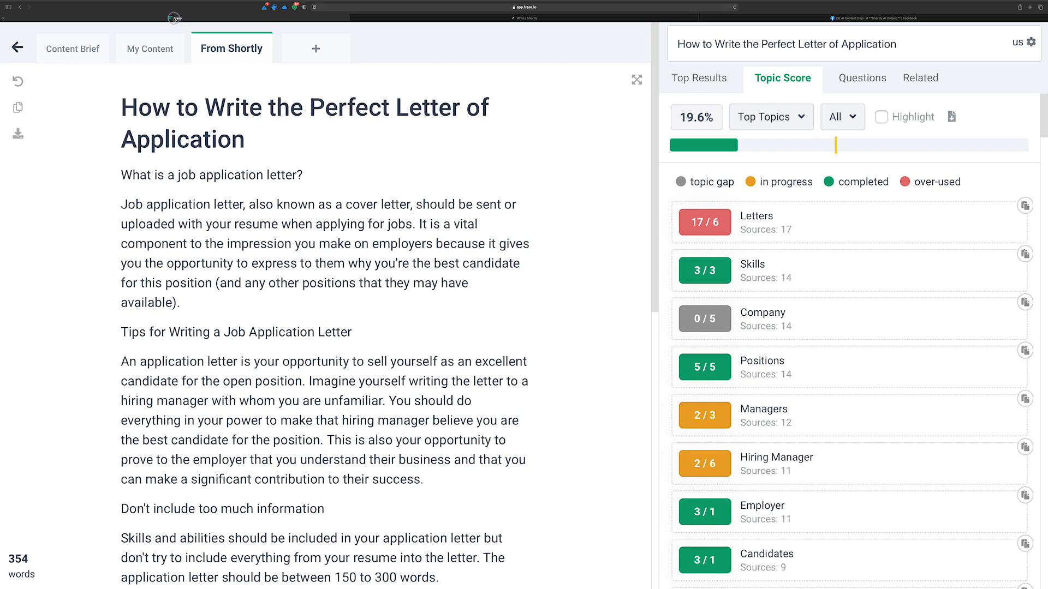
- Switch to Shortly, append the keyword "managers" to the application letter prompt line, and run that line as an instruction
left_click(484, 18)
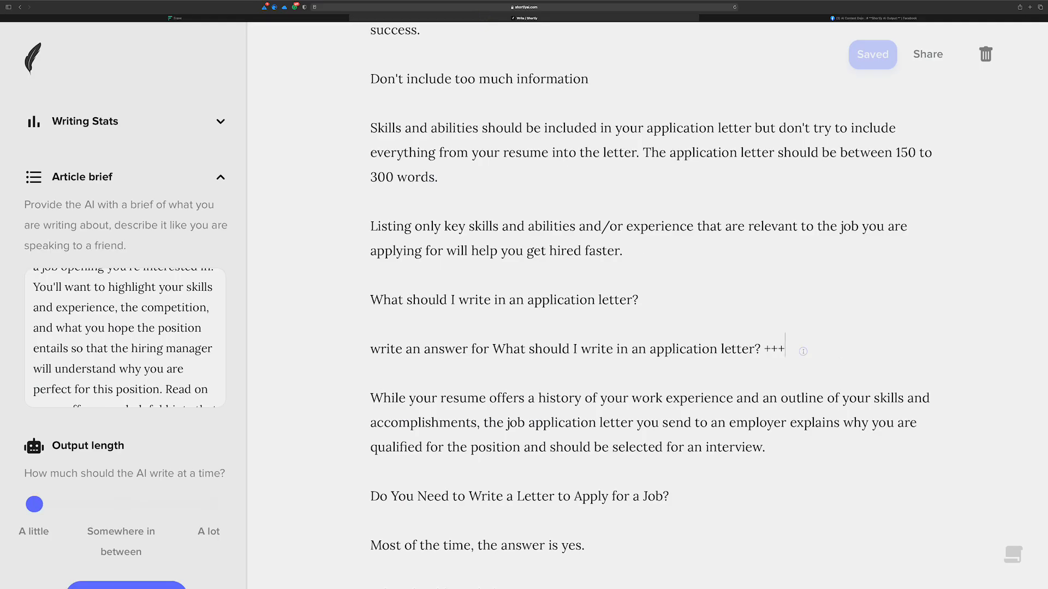
type("managers")
left_click_drag(855, 350, 356, 342)
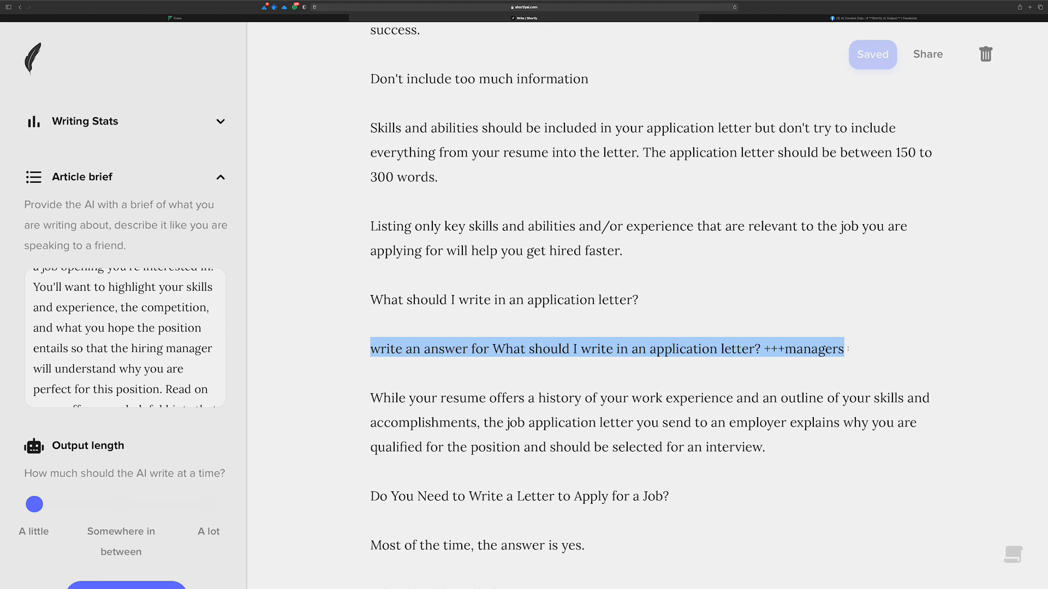
key("super+i")
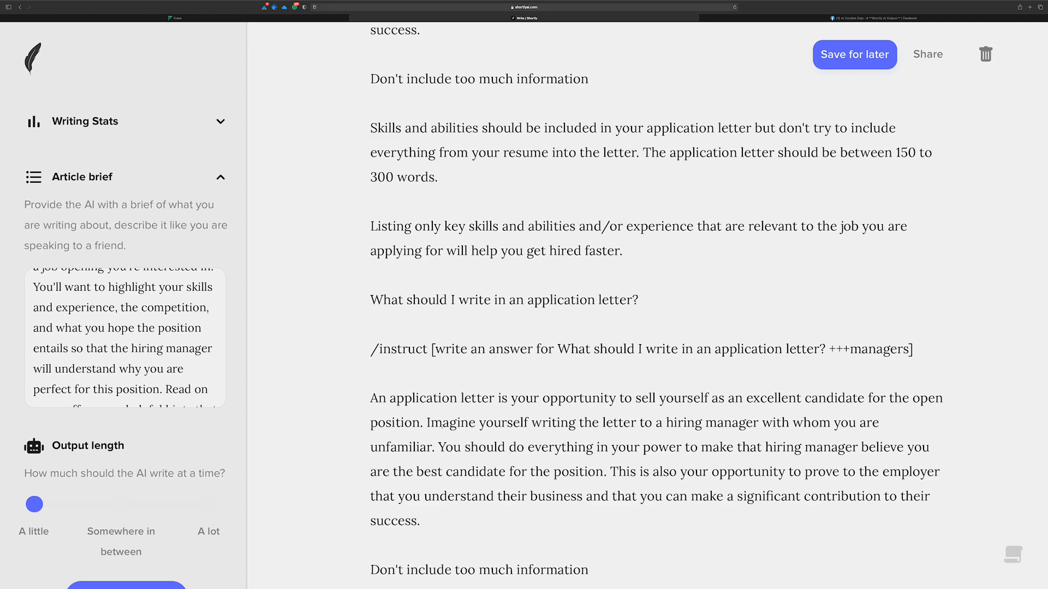
- Compare the generated answer with the paragraph under "Tips for Writing a Job Application Letter" and delete the duplicate below the instruct line
scroll(442, 428, "up", 10)
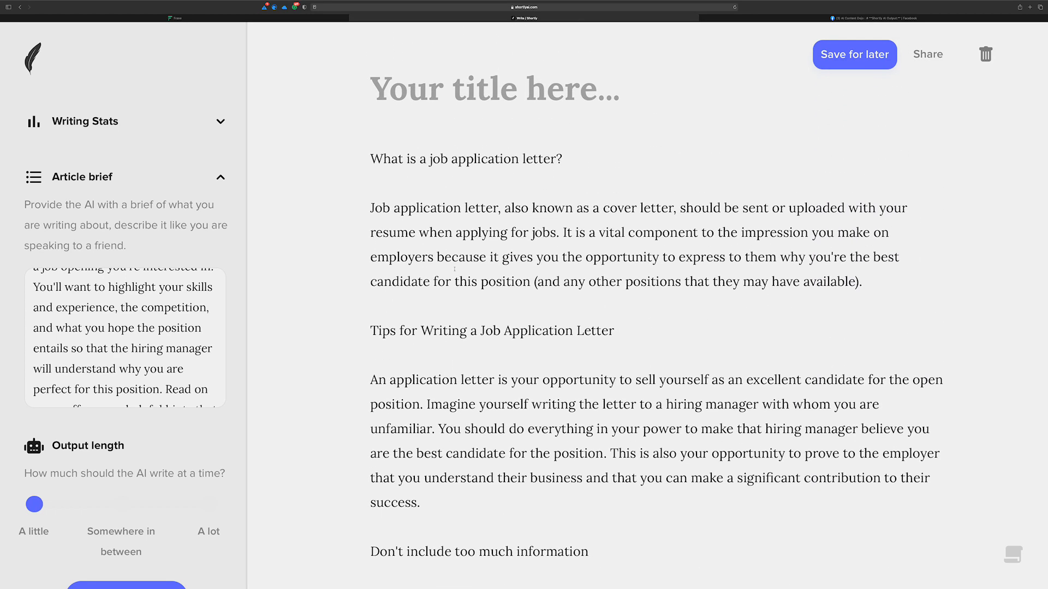
scroll(491, 283, "down", 3)
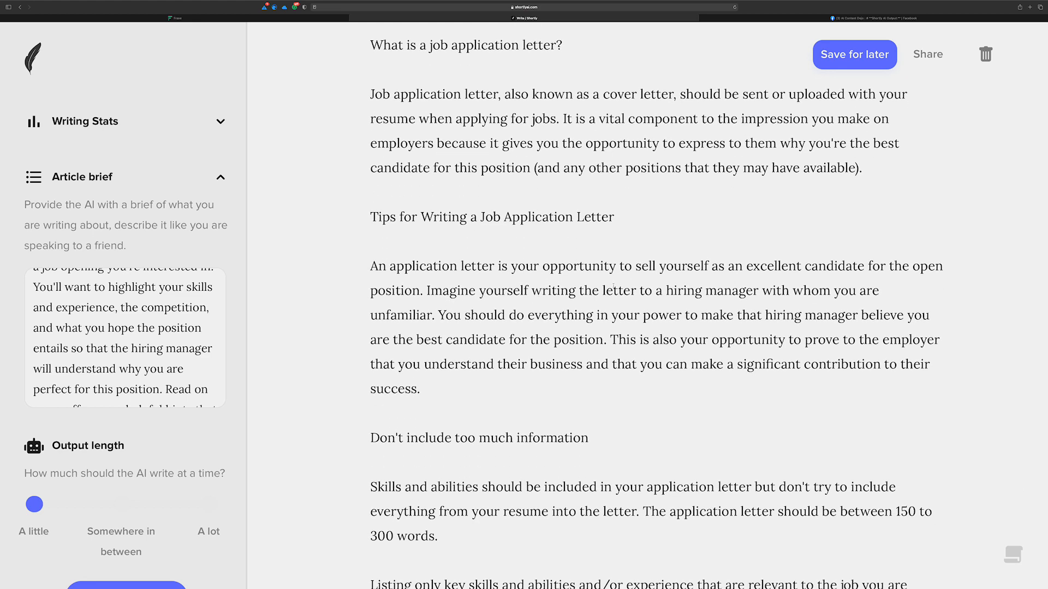
left_click_drag(426, 290, 437, 315)
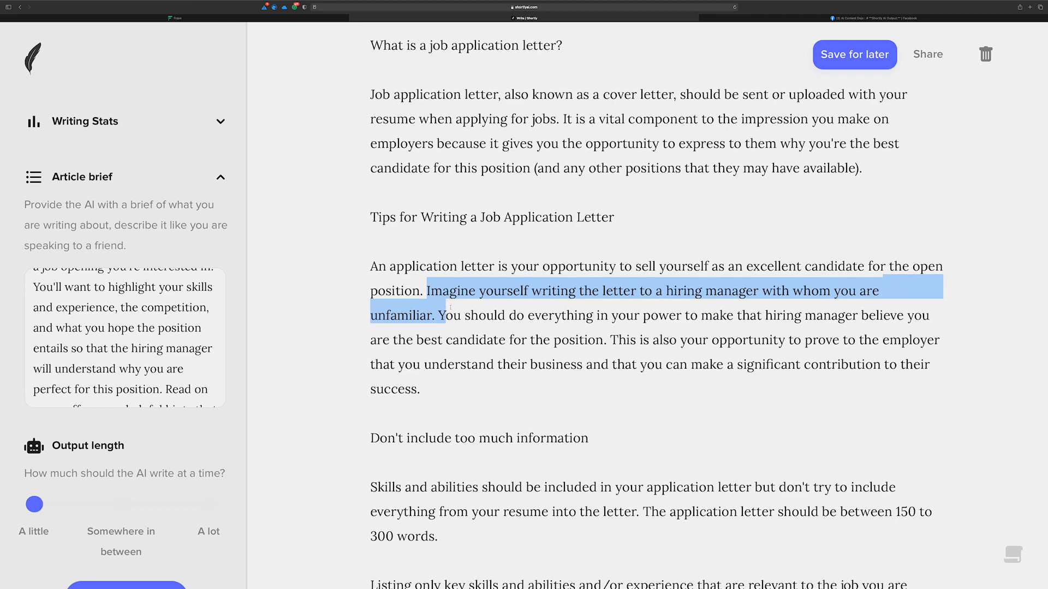
scroll(442, 306, "down", 3)
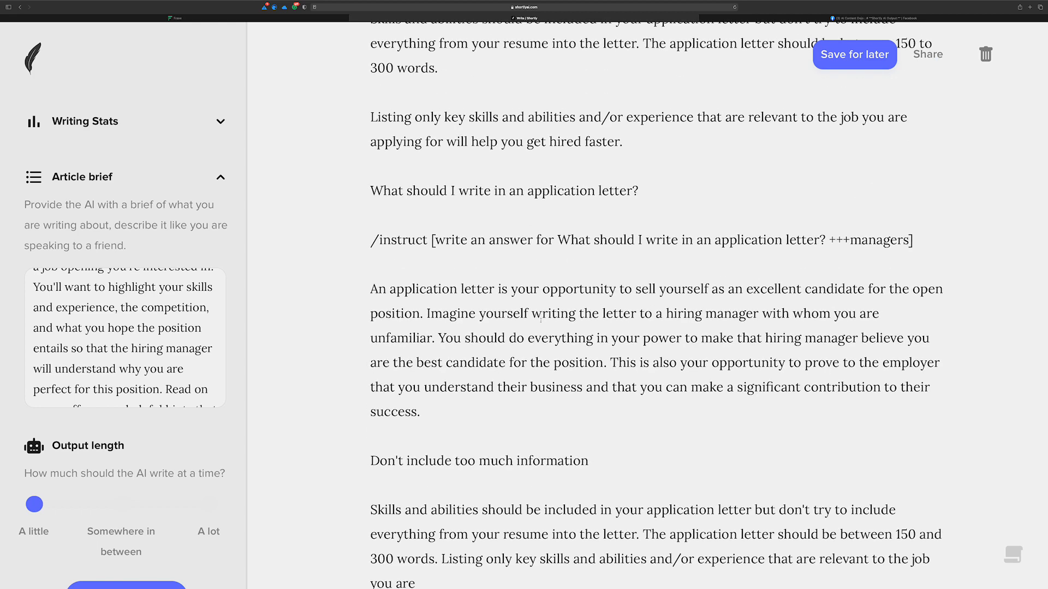
scroll(541, 320, "down", 2)
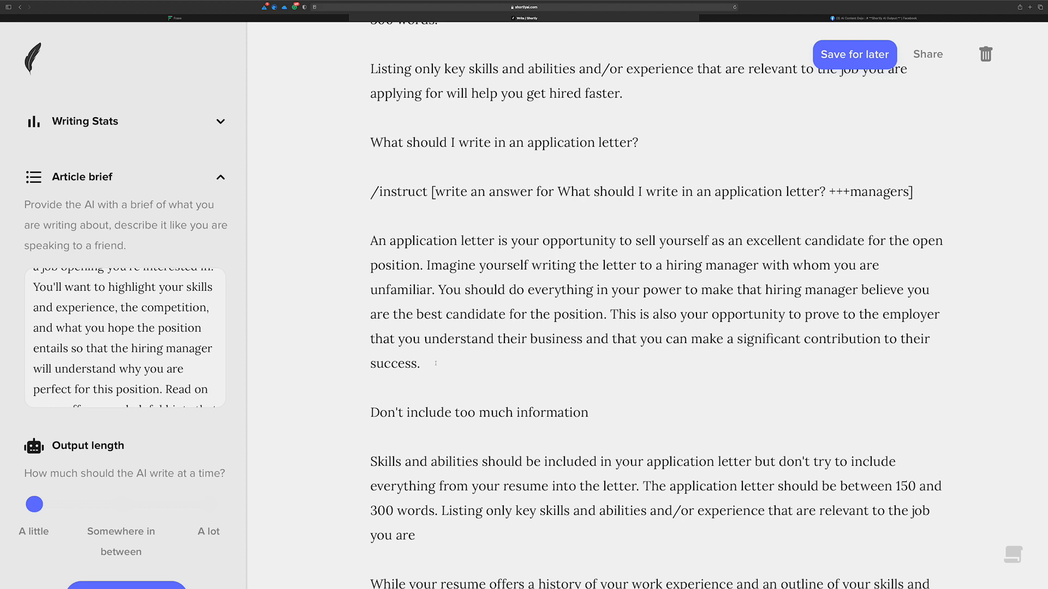
left_click_drag(435, 363, 360, 262)
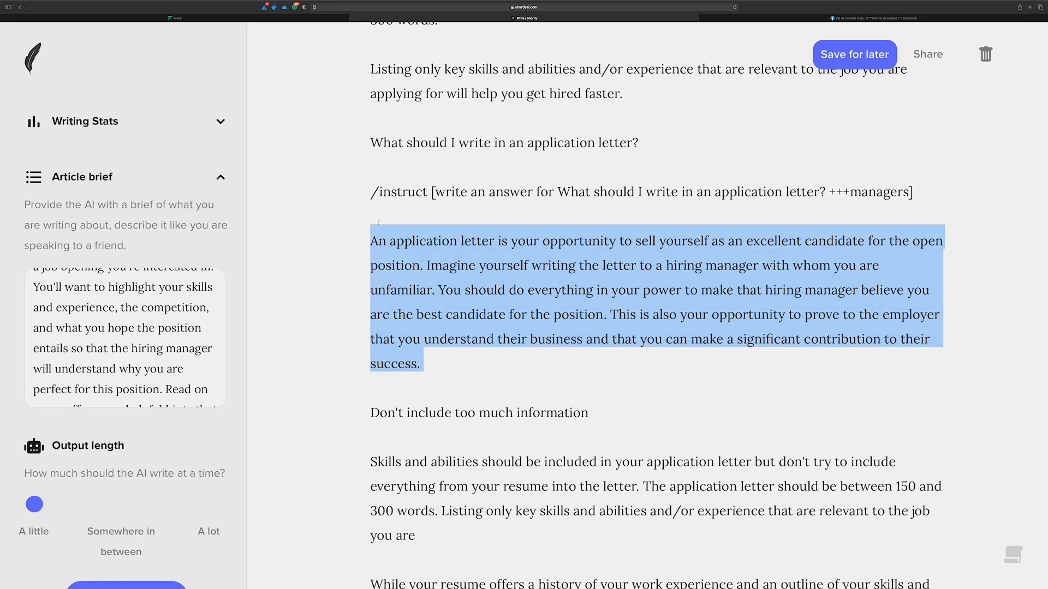
scroll(379, 222, "up", 3)
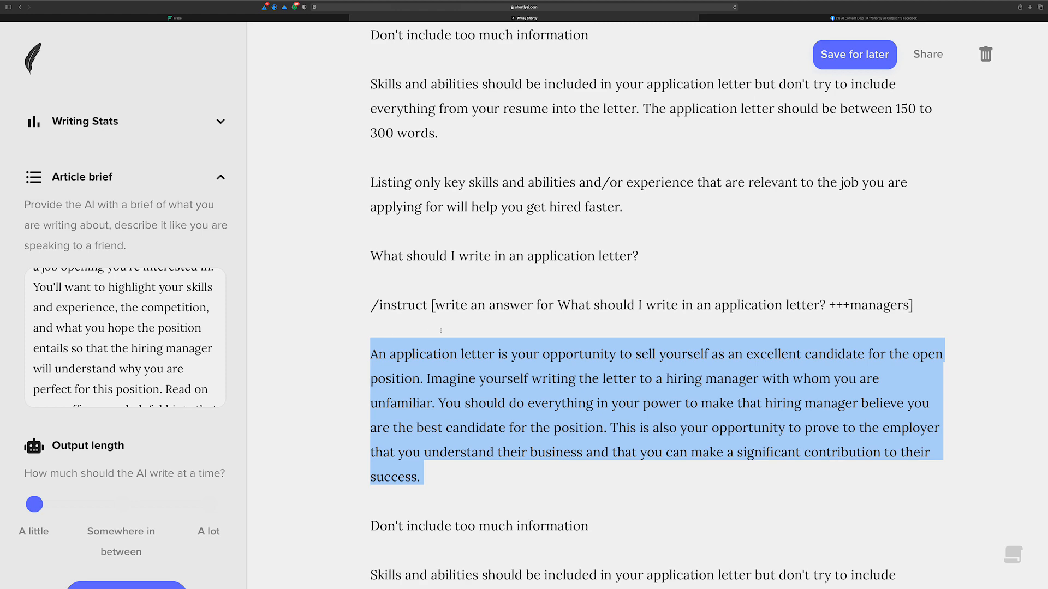
key("BackSpace")
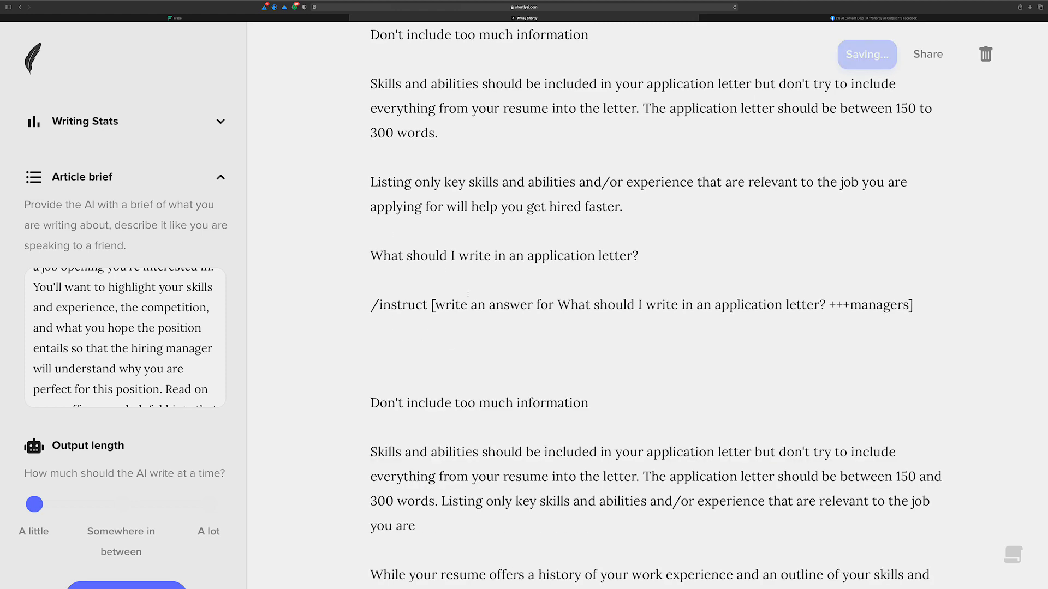
- Insert a "///" separator under the first "Don't include too much information" heading and regenerate the answer below the instruct line
left_click(401, 162)
scroll(401, 162, "up", 1)
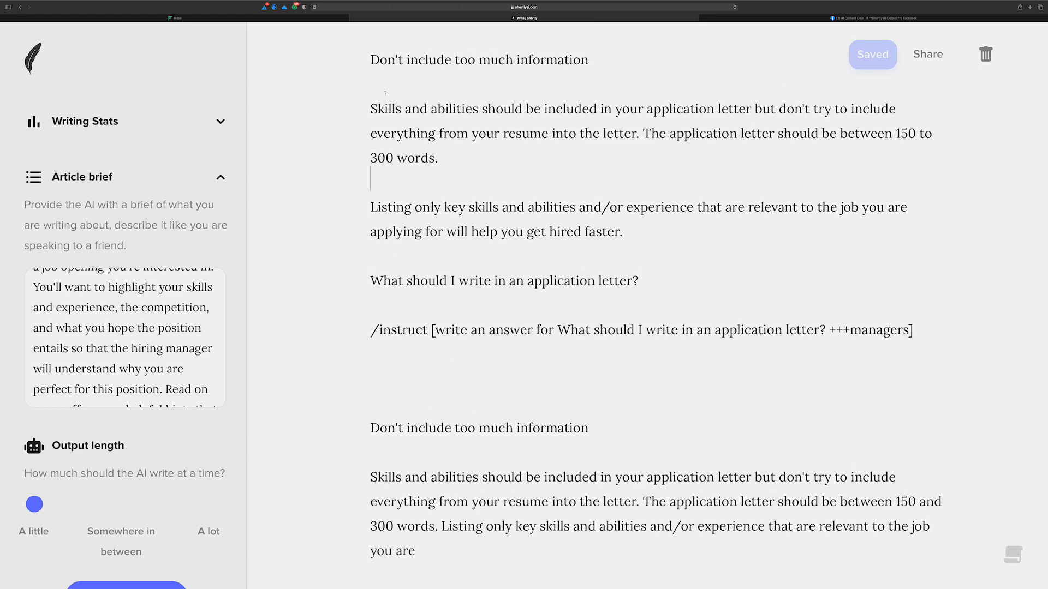
left_click(400, 85)
type("///")
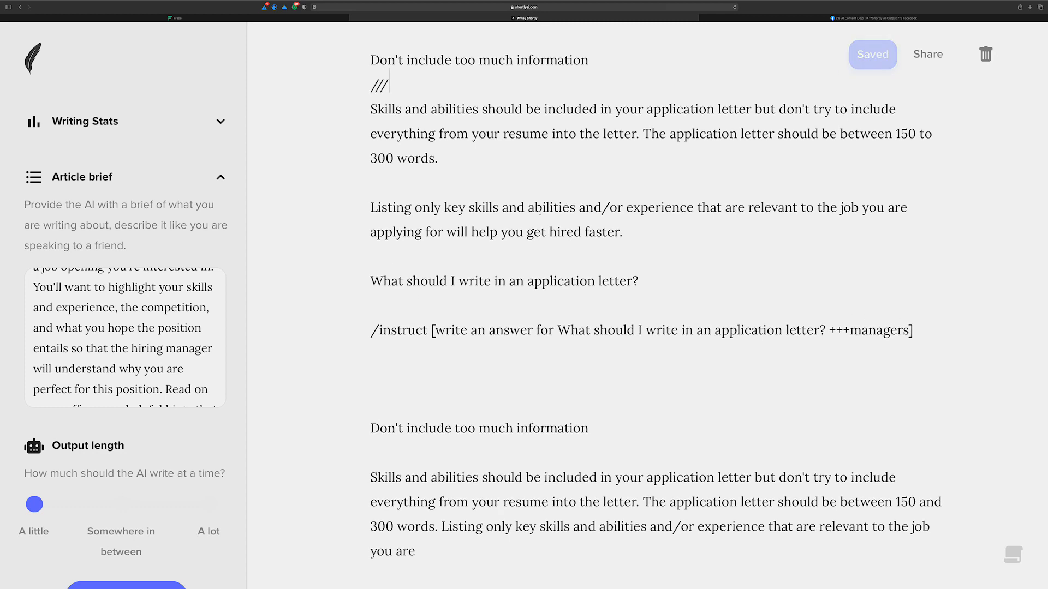
scroll(531, 229, "up", 2)
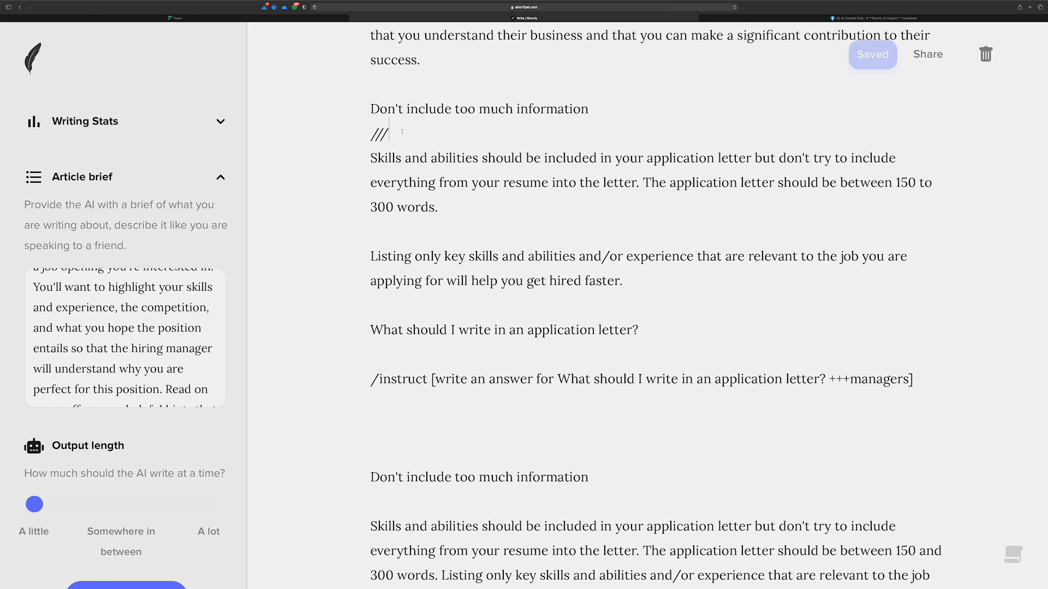
left_click(926, 396)
key("super+Return")
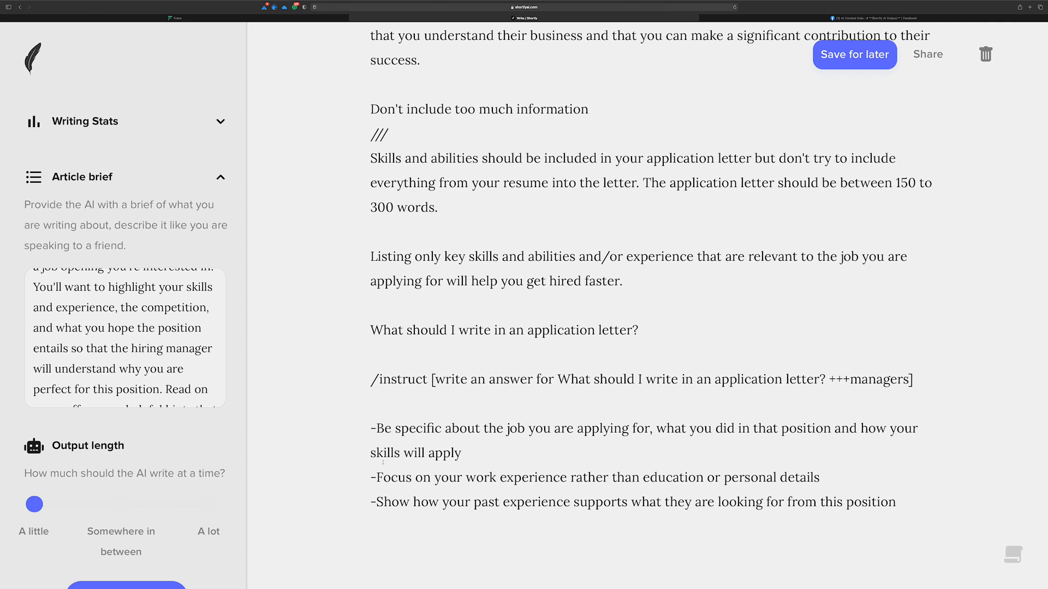
- Delete the instruct line with "+++managers" above the generated bullet points
left_click(488, 383)
left_click_drag(851, 380, 827, 379)
left_click(850, 378)
left_click_drag(829, 379, 850, 378)
left_click_drag(919, 378, 308, 387)
left_click(408, 381)
triple_click(409, 381)
key("BackSpace")
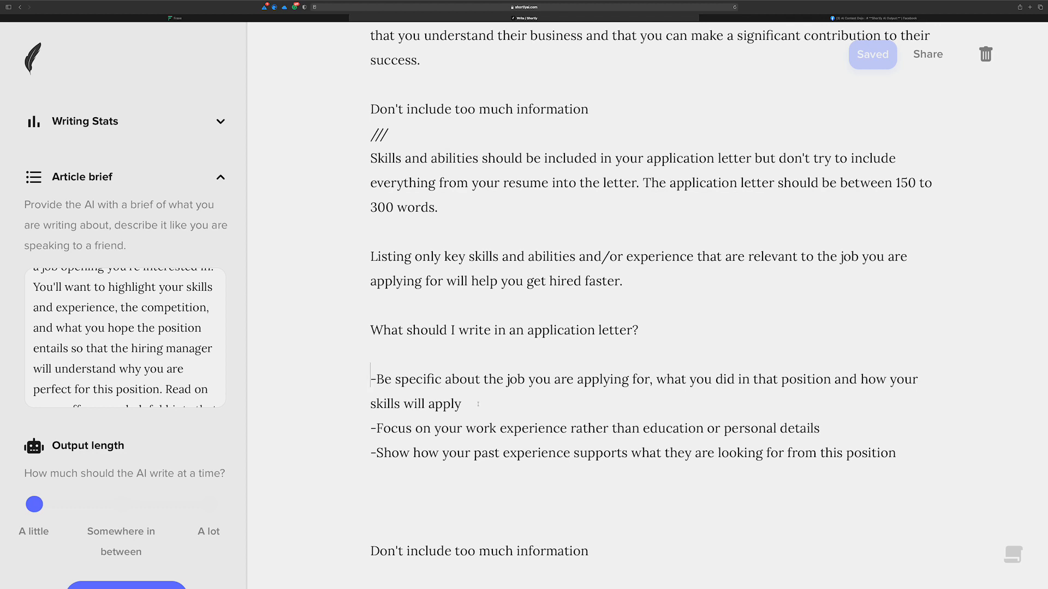
- Below the bullet points, add the prompt line "write a high-level overview for the above"
left_click(906, 452)
key("Return")
key("Return")
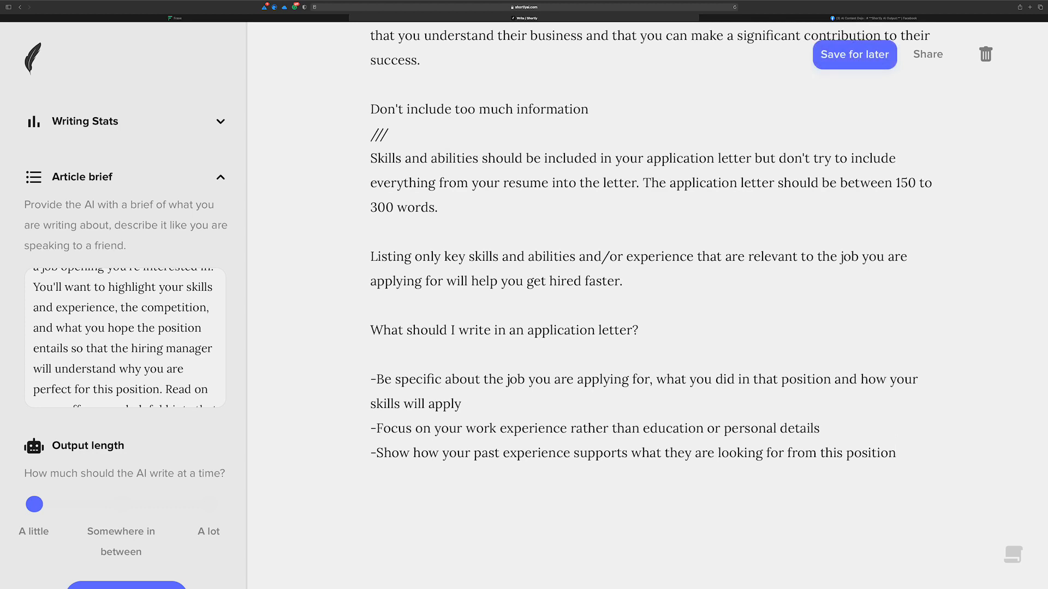
type("in")
key("BackSpace")
key("BackSpace")
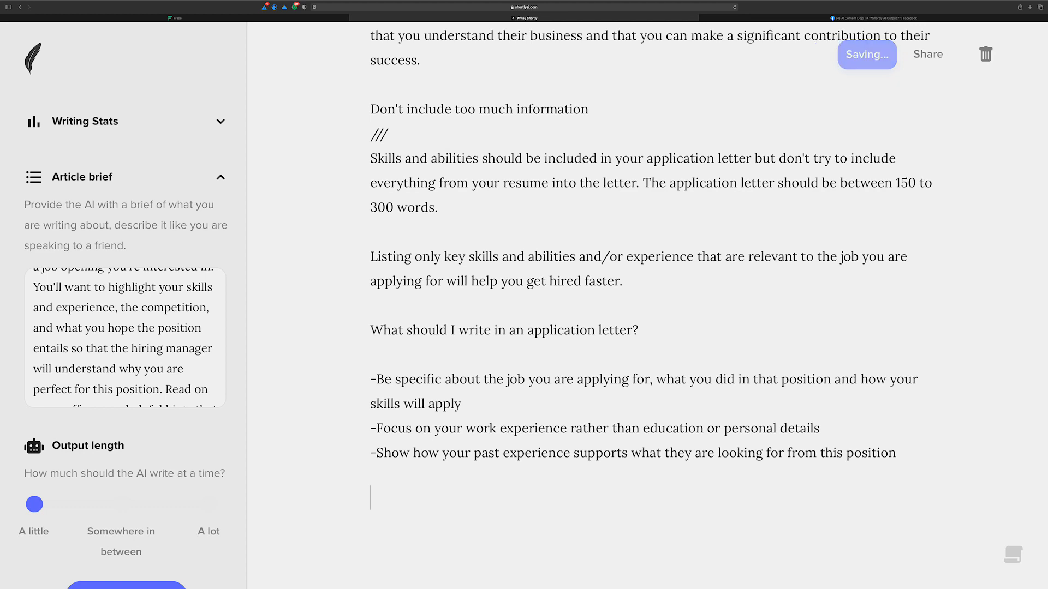
type("write a")
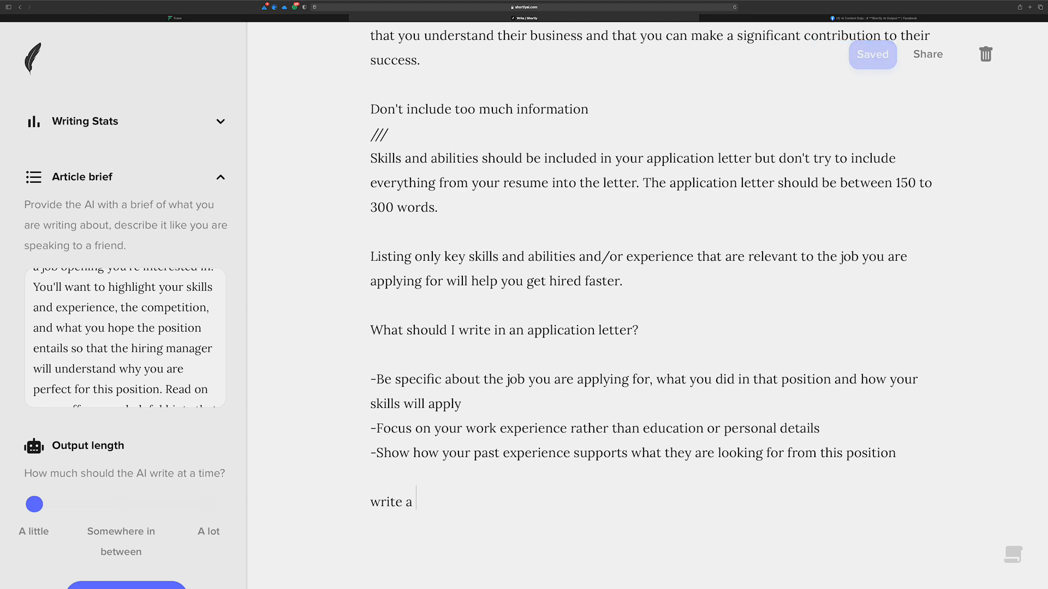
type(" high-level")
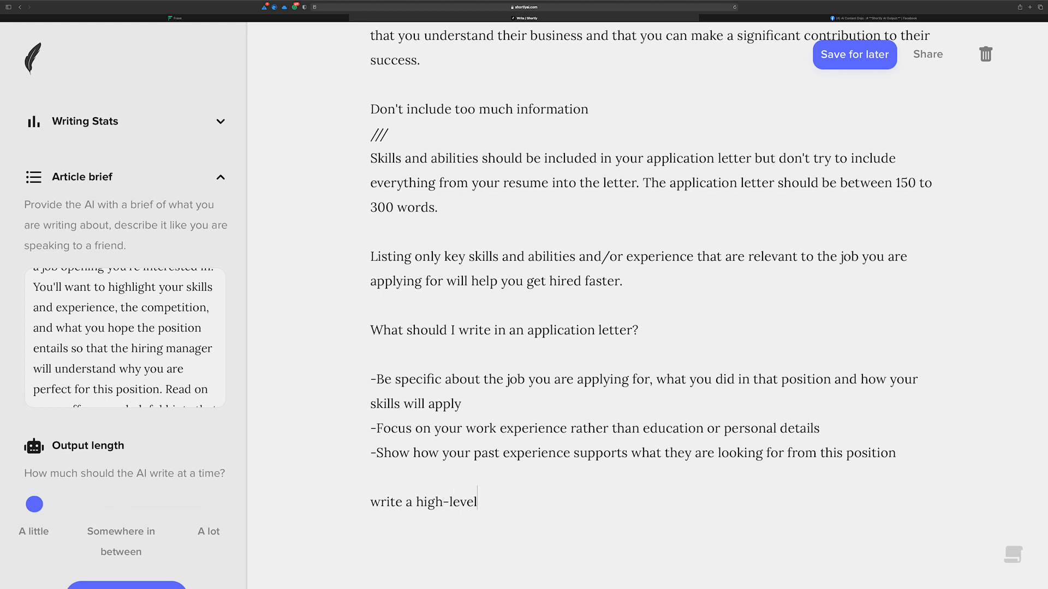
type(" overview of the above")
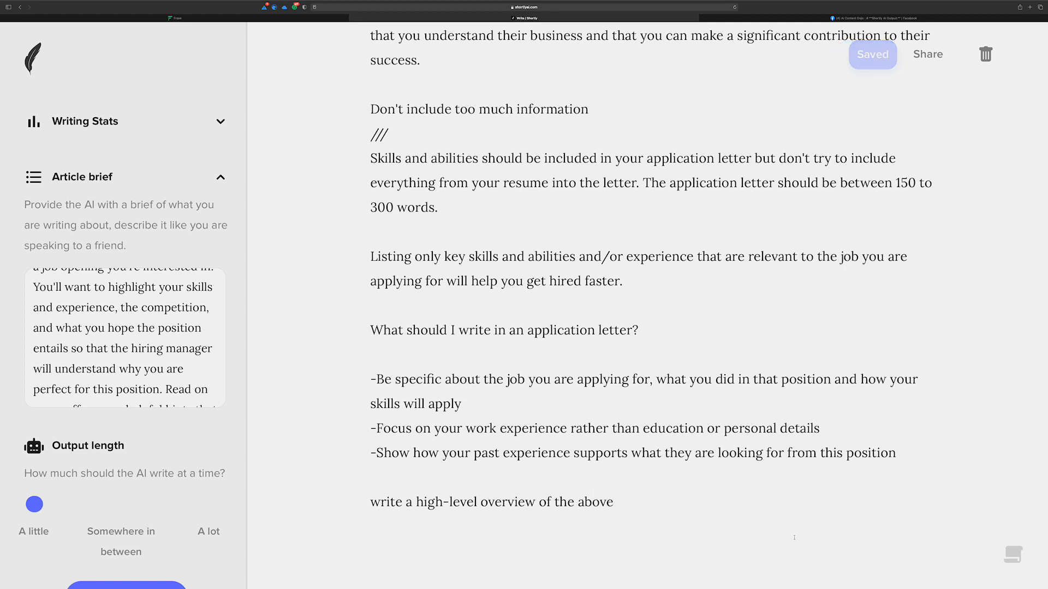
left_click_drag(554, 497, 540, 498)
type("for")
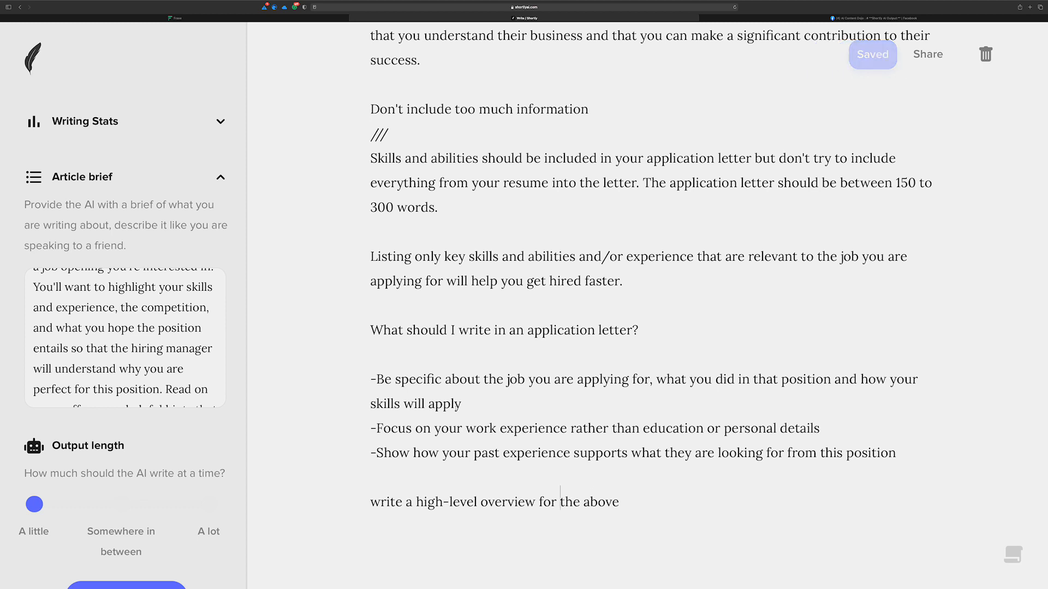
- Move the "///" separator from below "Don't include too much information" to directly above "What should I write in an application letter?"
left_click(390, 302)
type("///")
left_click_drag(390, 136, 369, 135)
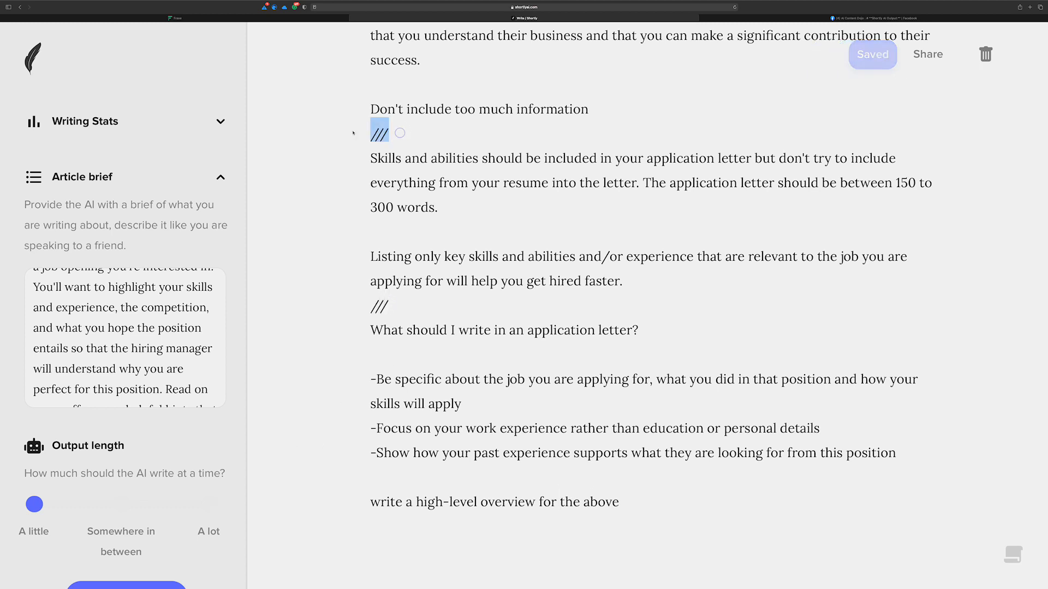
key("BackSpace")
- Extend the overview prompt with "in Bill Gate's voice" and run the line as an instruction
left_click_drag(430, 478, 353, 334)
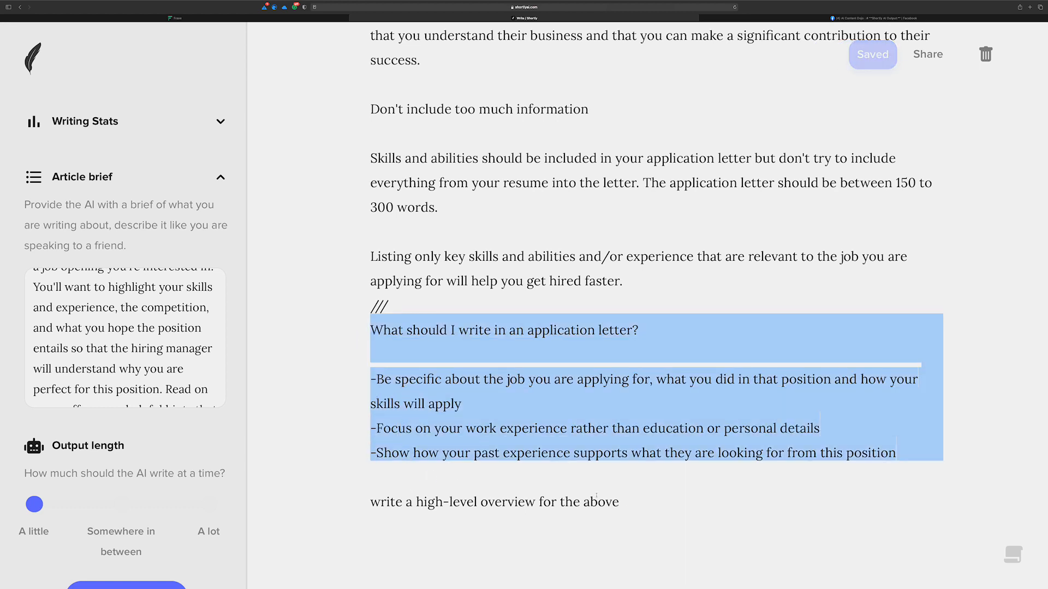
left_click(631, 501)
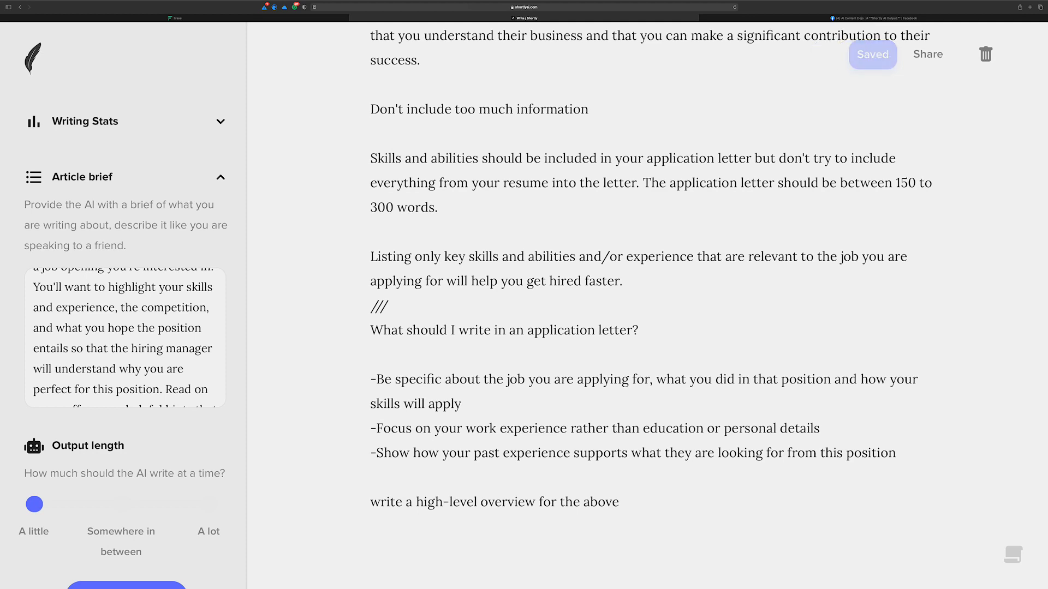
type("in ")
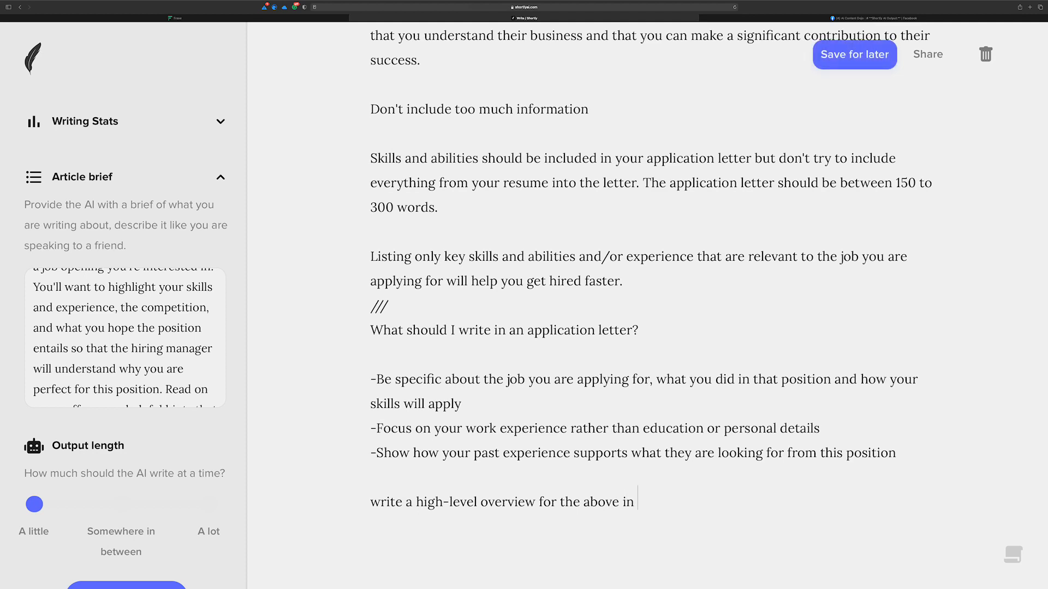
type("Bill Gate's voice")
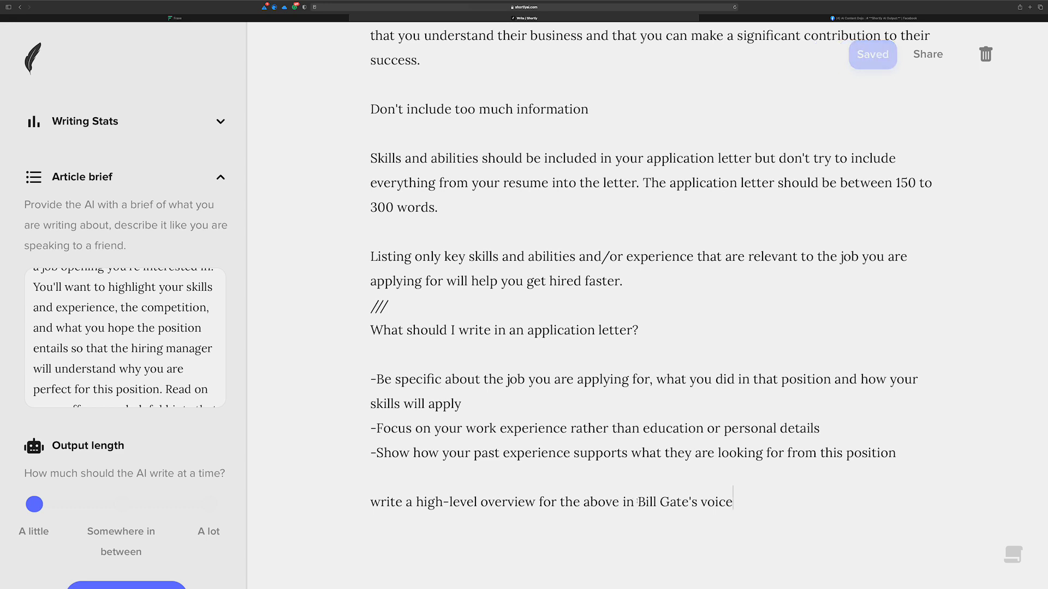
left_click_drag(788, 498, 358, 497)
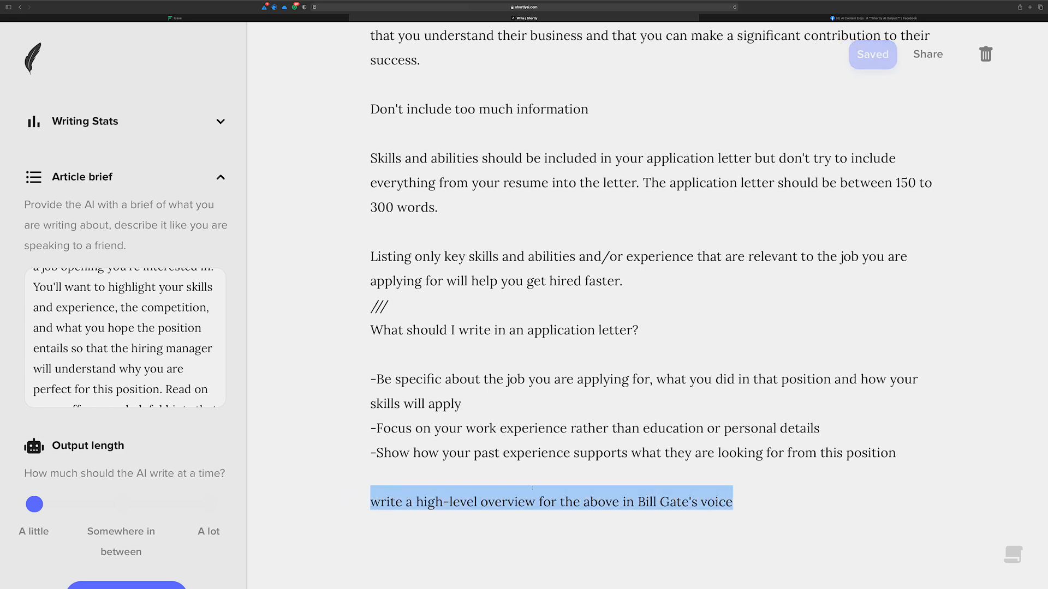
key("super+i")
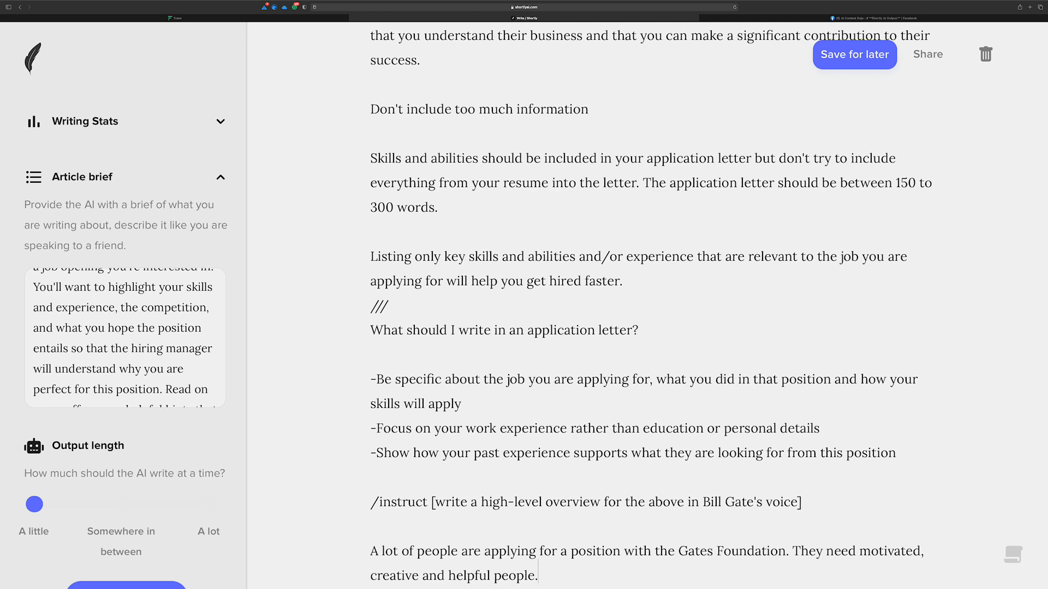
- Remove "in Bill Gate's voice" from the instruct line and generate the overview, undoing the first output and generating it again
scroll(532, 488, "down", 3)
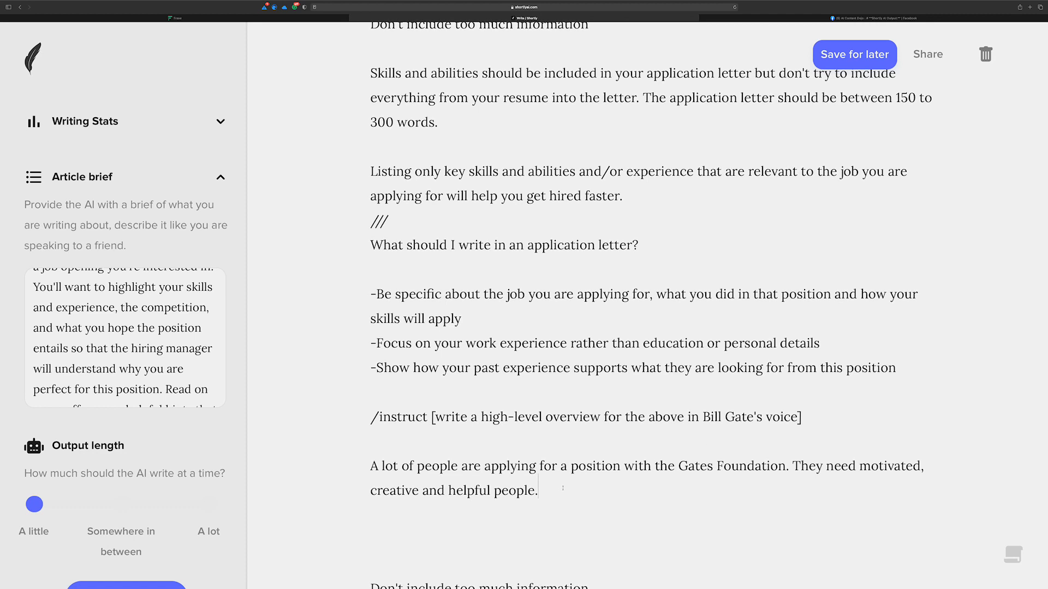
left_click_drag(798, 417, 685, 416)
key("BackSpace")
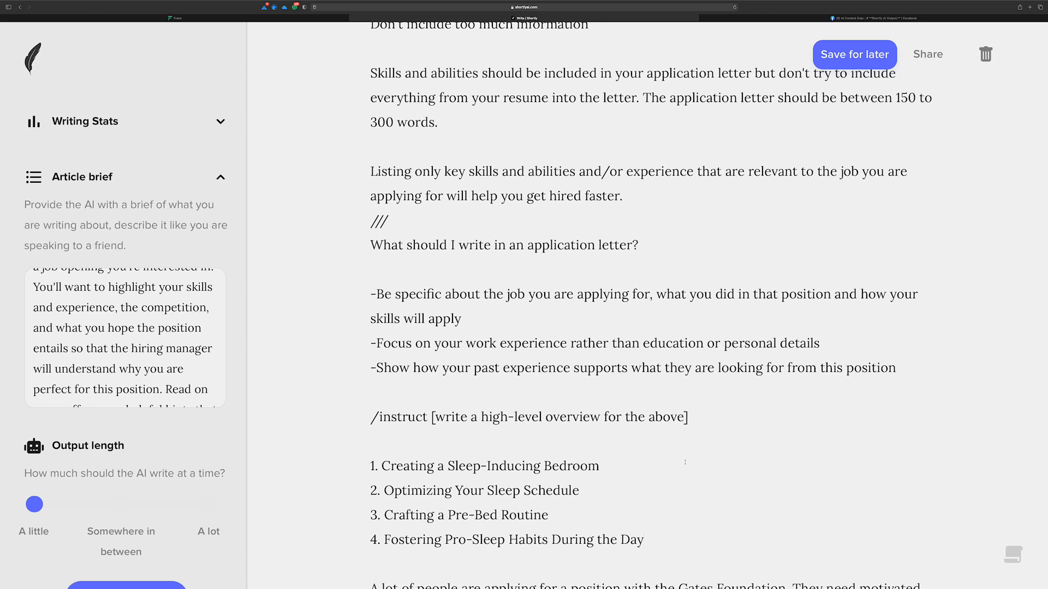
key("super+z")
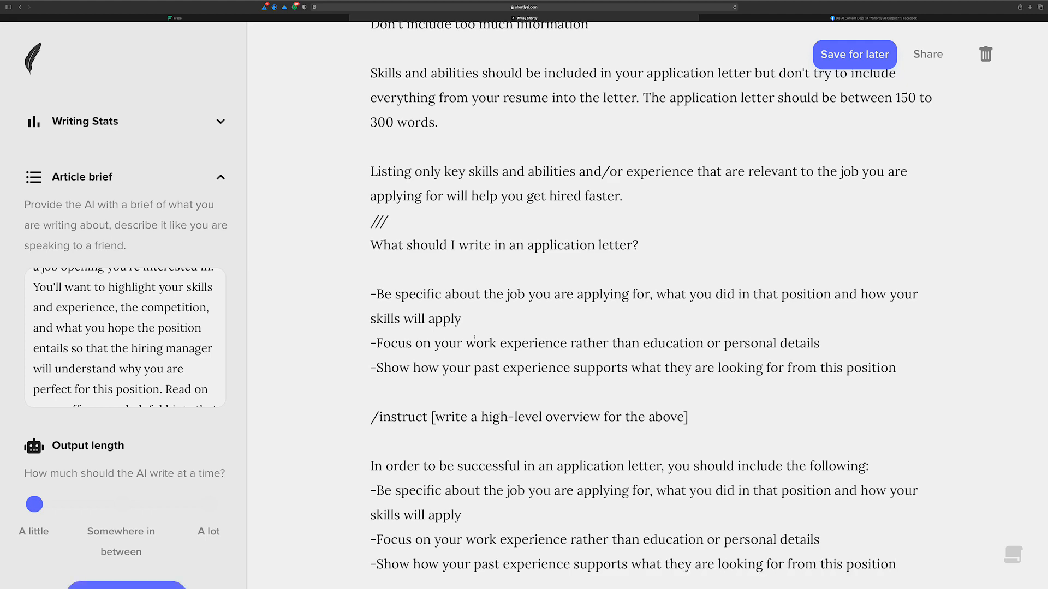
- Open aicontentdojo.com in a new browser tab, enter the dojo and go to The Shortly Compendium page
scroll(474, 337, "down", 3)
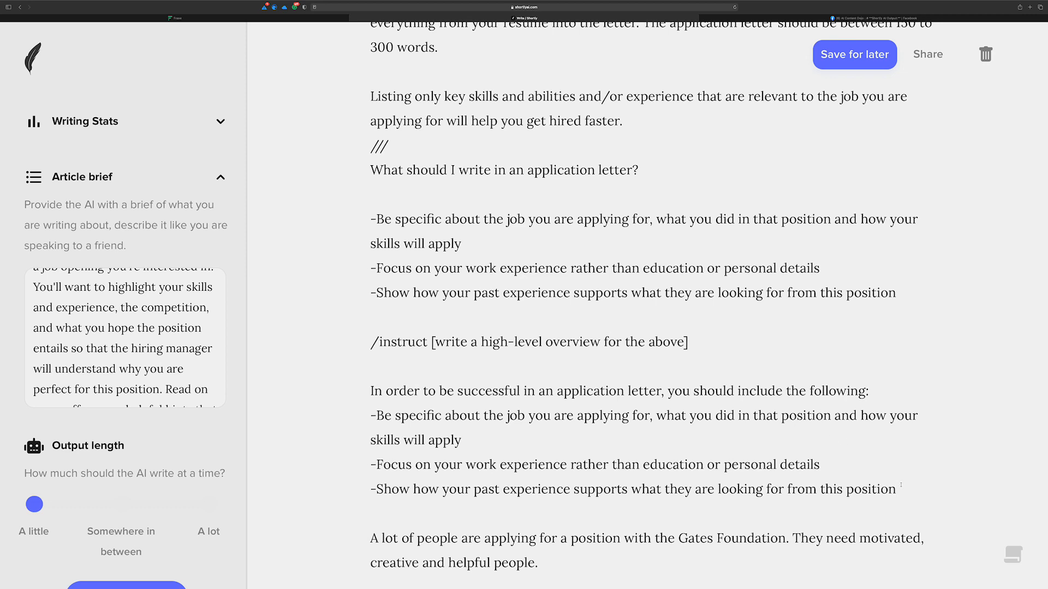
left_click_drag(895, 488, 421, 367)
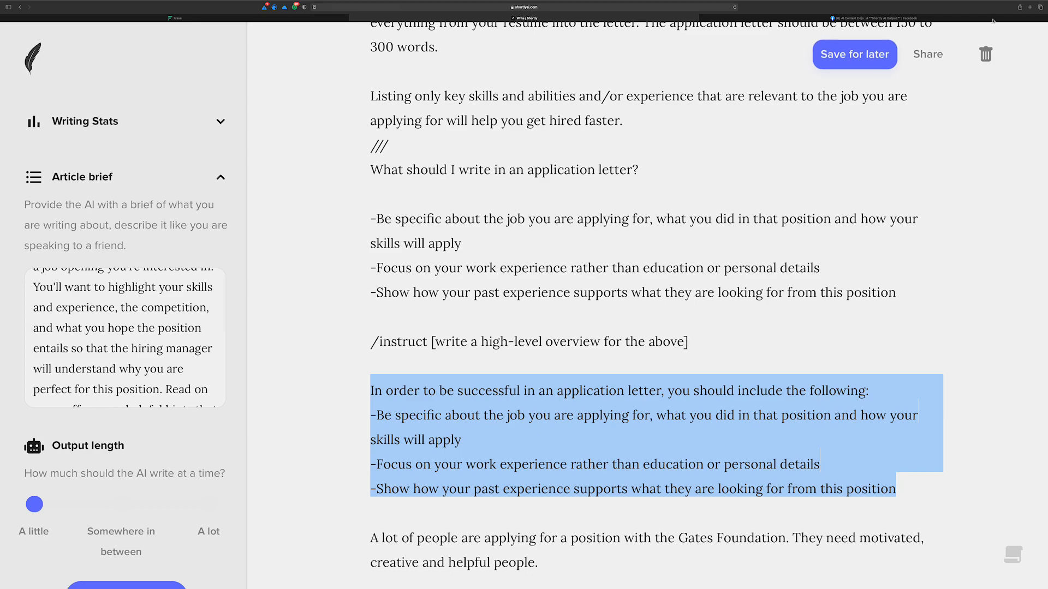
left_click(1030, 7)
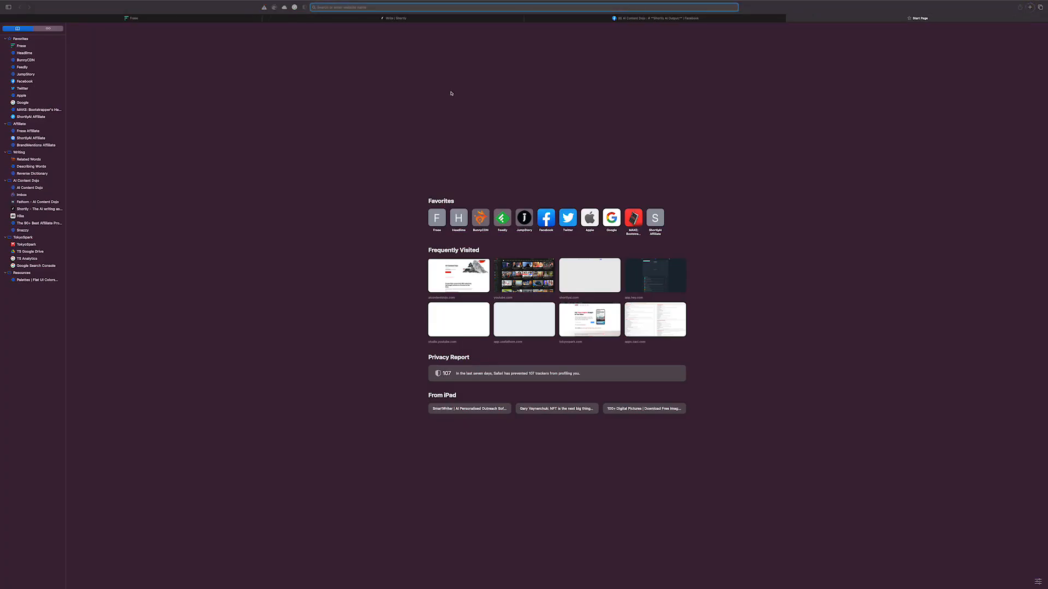
type("aicontentdojo.com")
key("Return")
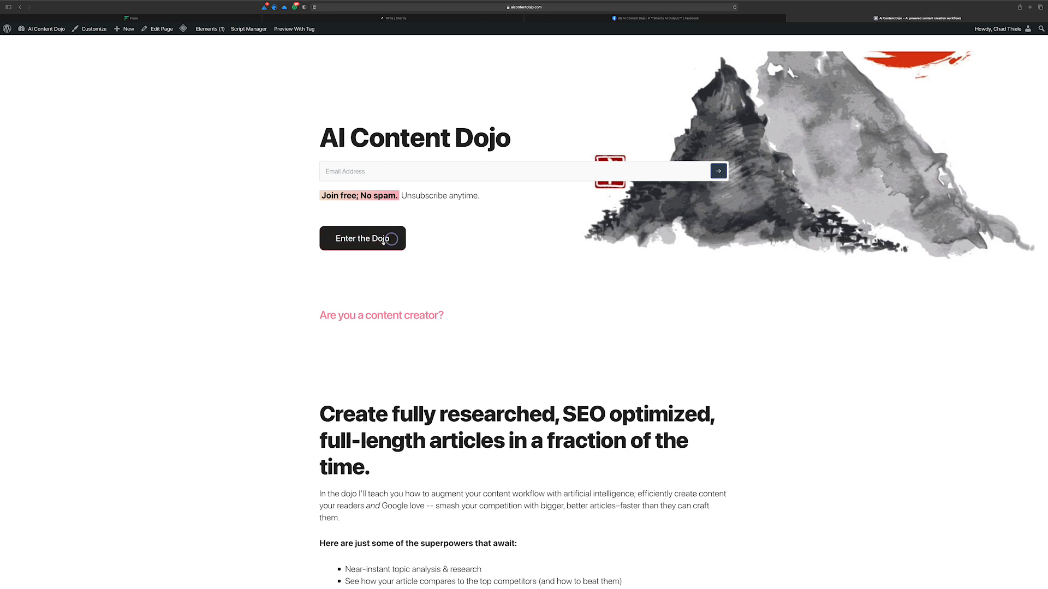
left_click(390, 239)
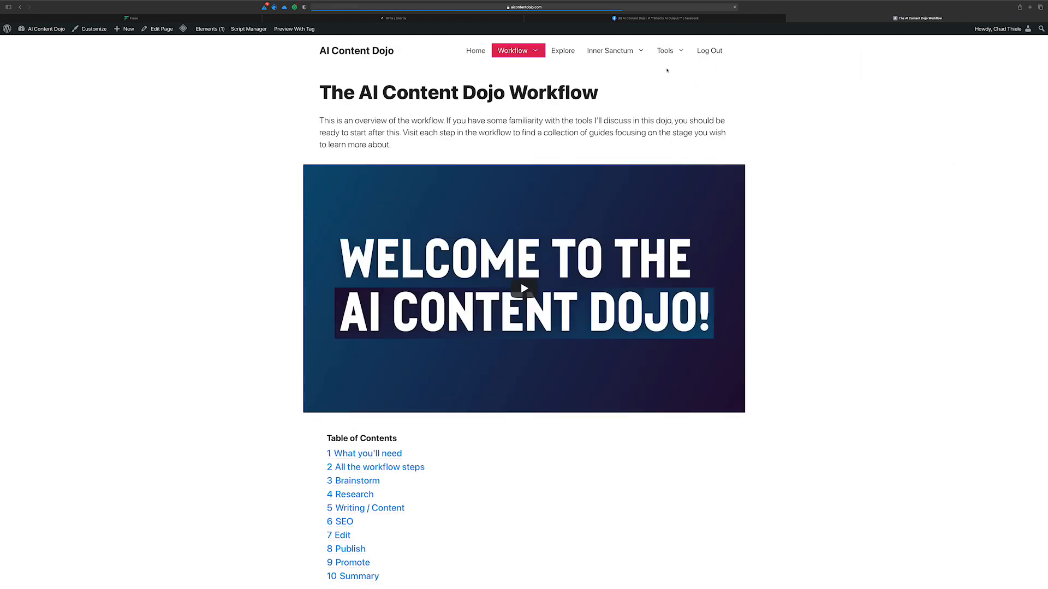
mouse_move(667, 53)
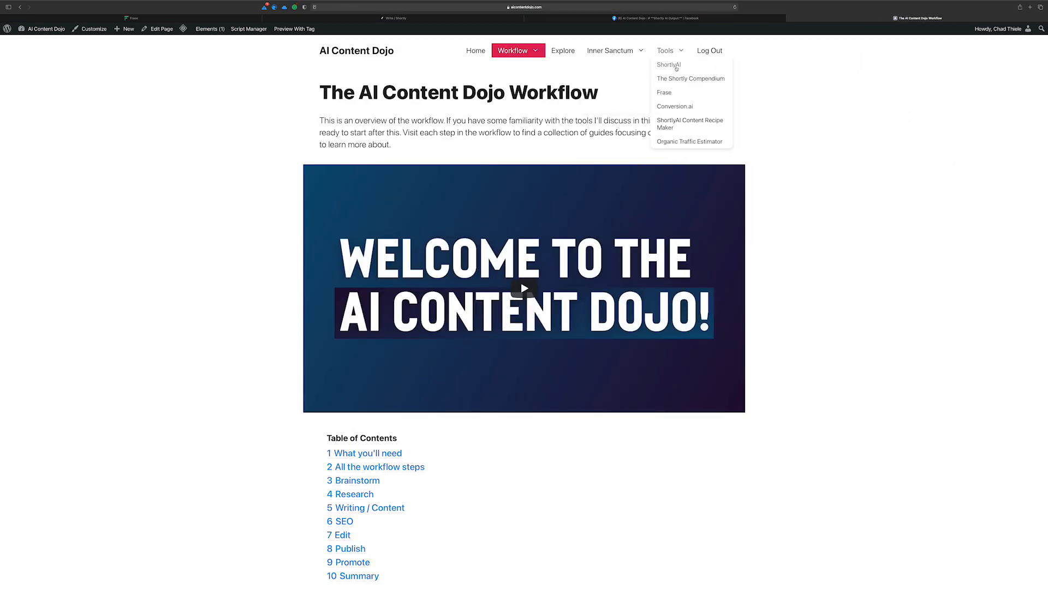
left_click(677, 79)
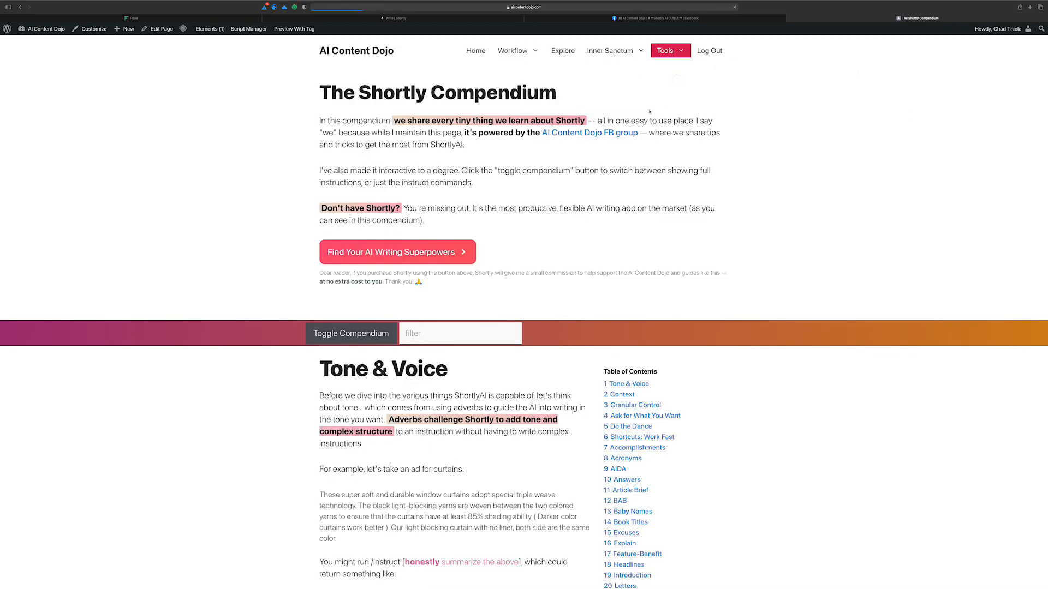
- Read through the compendium's Tone & Voice section, including its list of adverbs, alongside the table of contents
key("super+plus")
key("super+plus")
key("super+plus")
scroll(706, 222, "down", 10)
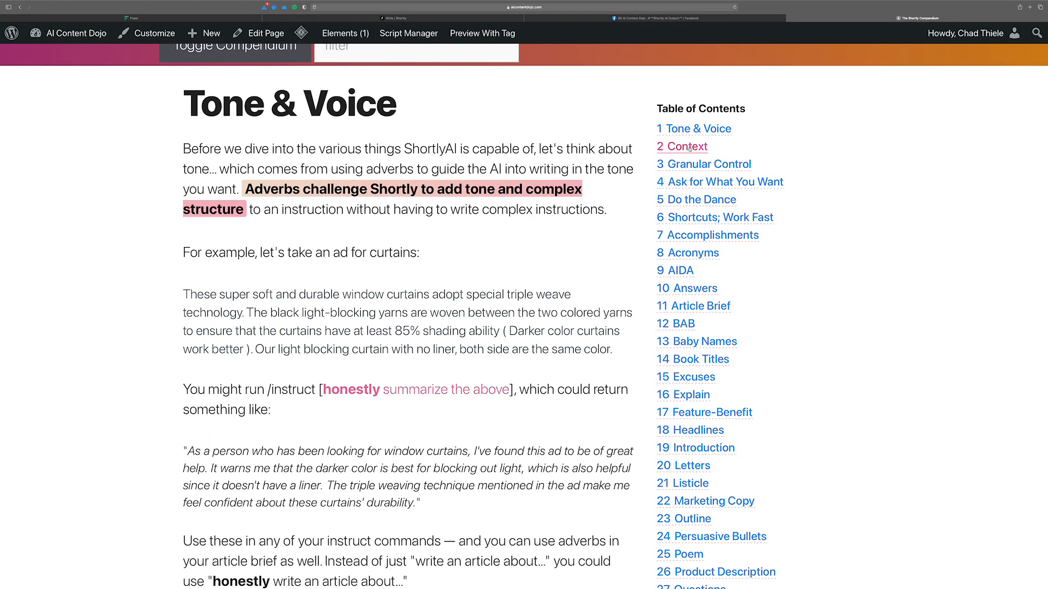
scroll(677, 218, "down", 7)
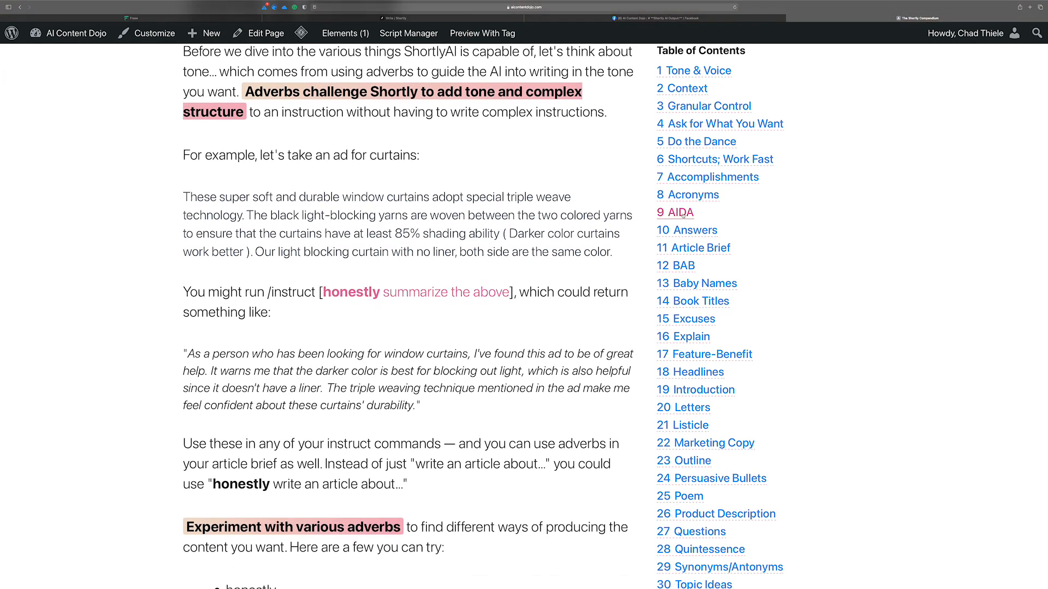
scroll(724, 230, "down", 1)
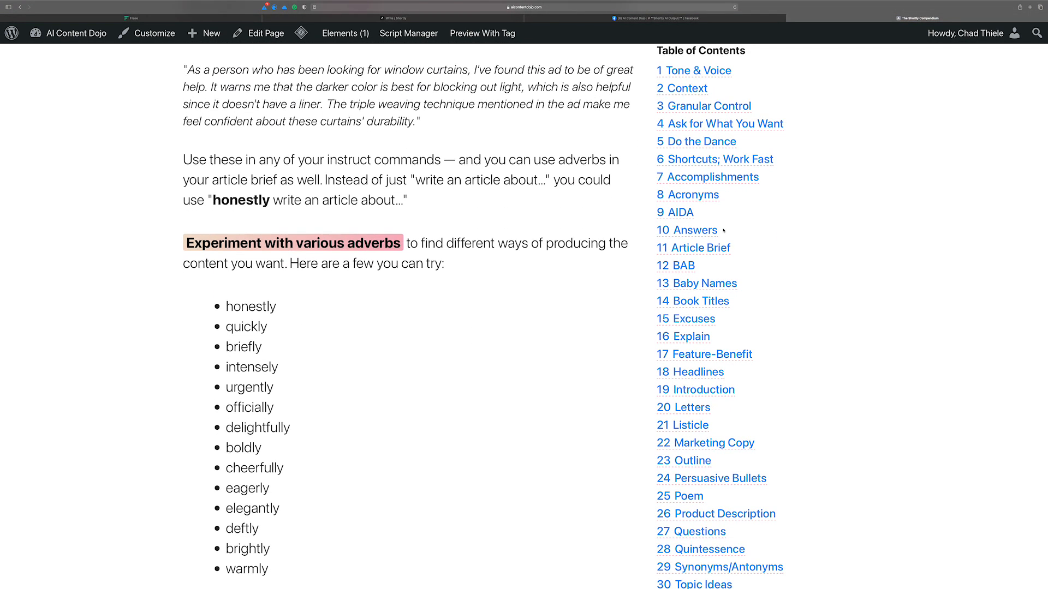
key("super+minus")
key("super+minus")
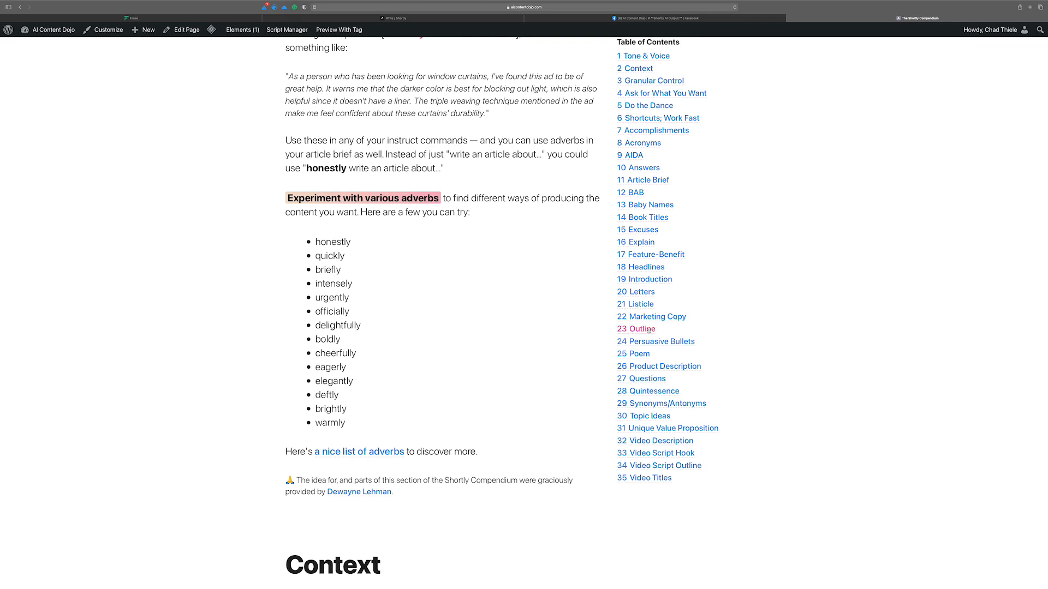
- Go to the compendium's Quintessence section and copy the instruct command from Example #1, School Teachers
left_click(652, 391)
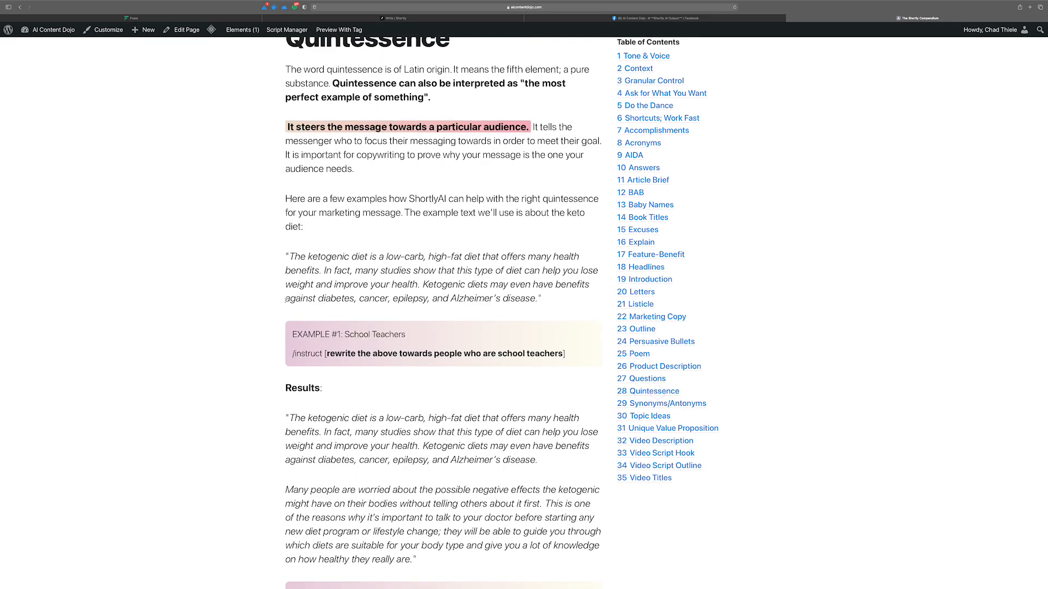
scroll(454, 324, "down", 1)
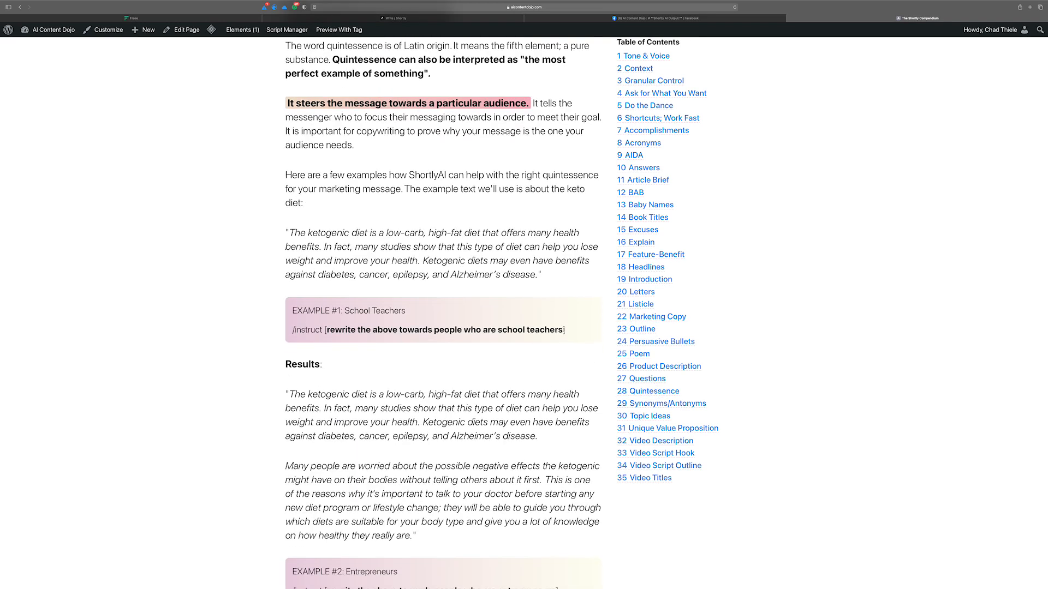
left_click_drag(566, 329, 292, 327)
key("super+c")
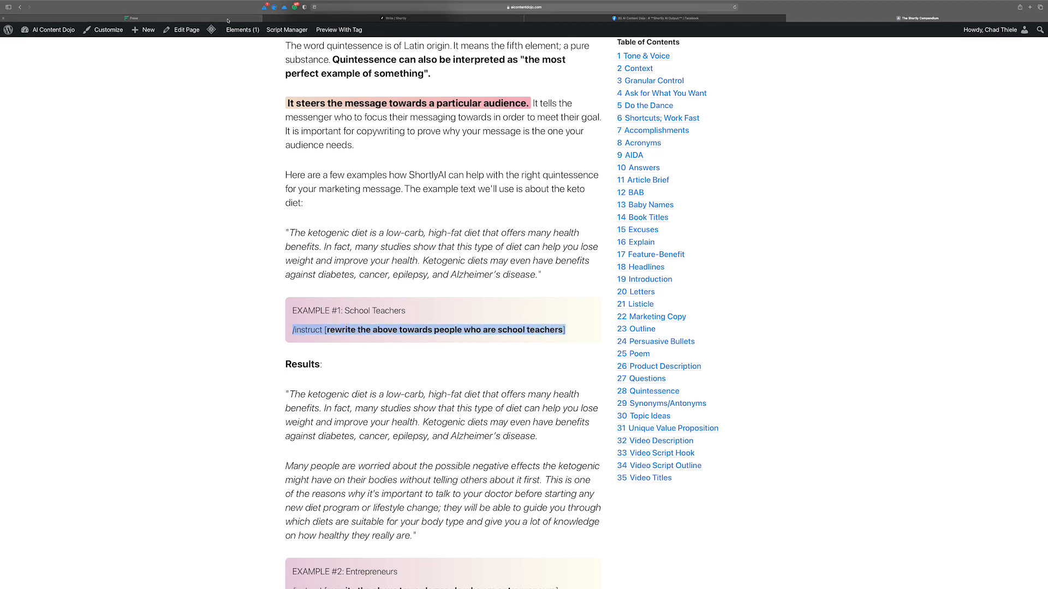
- Back in the Shortly document, replace the high-level overview instruct line and its generated output with the copied command
left_click(382, 18)
left_click(468, 376)
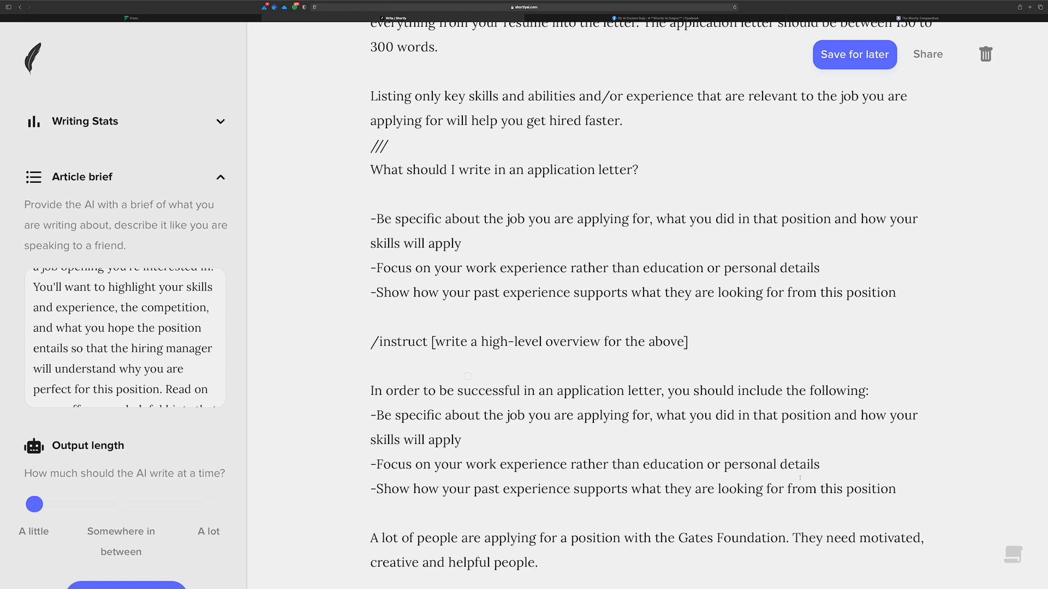
left_click_drag(897, 489, 352, 338)
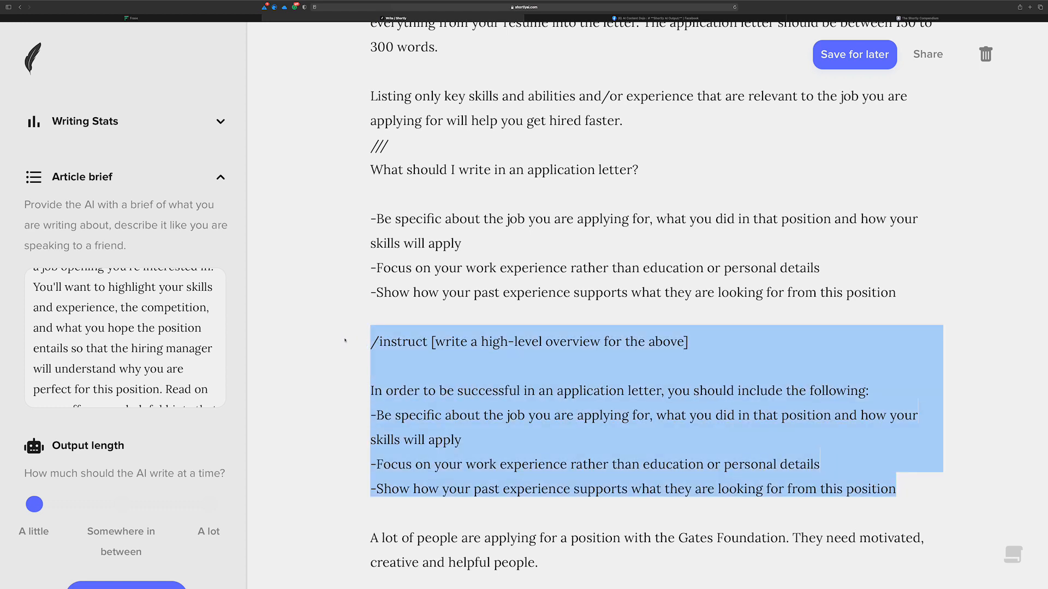
key("super+v")
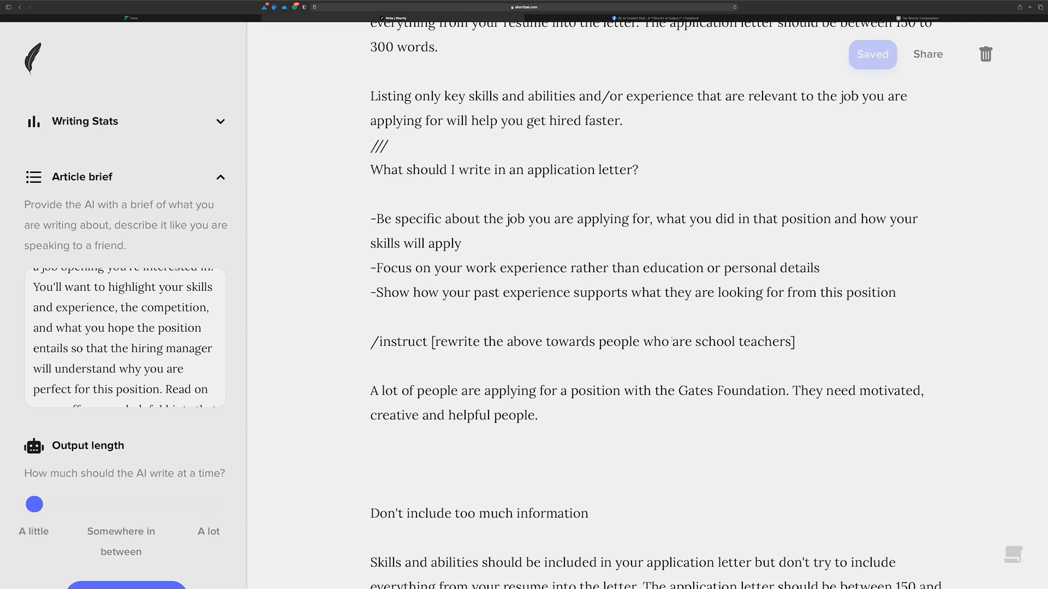
- Change the audience in the pasted instruct line to "hiring job seekers", run the instruction, and try running it again
left_click_drag(695, 341, 790, 336)
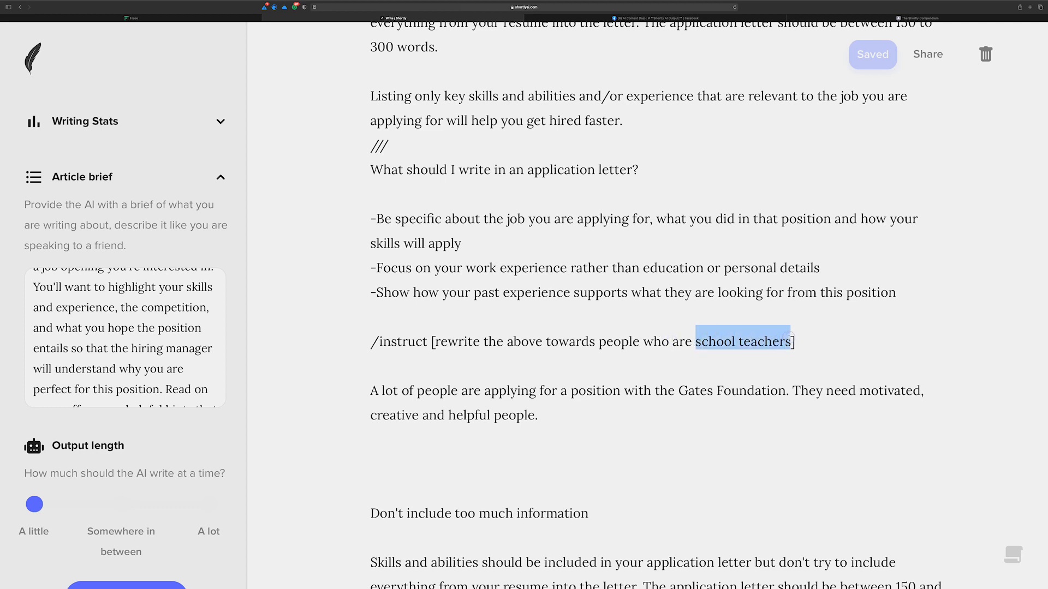
type("hiring s")
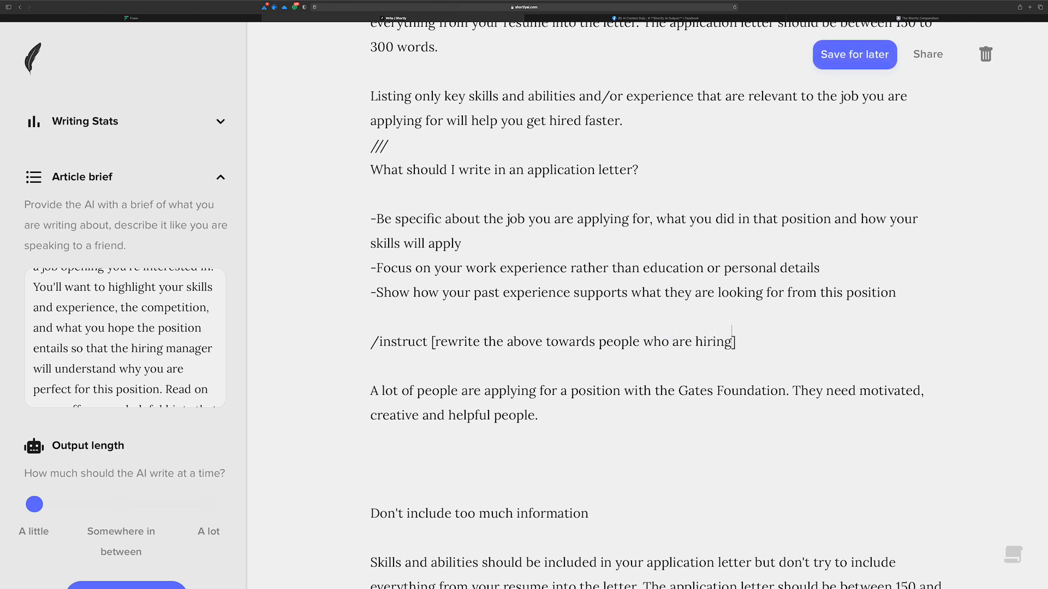
key("BackSpace")
type("job seekers")
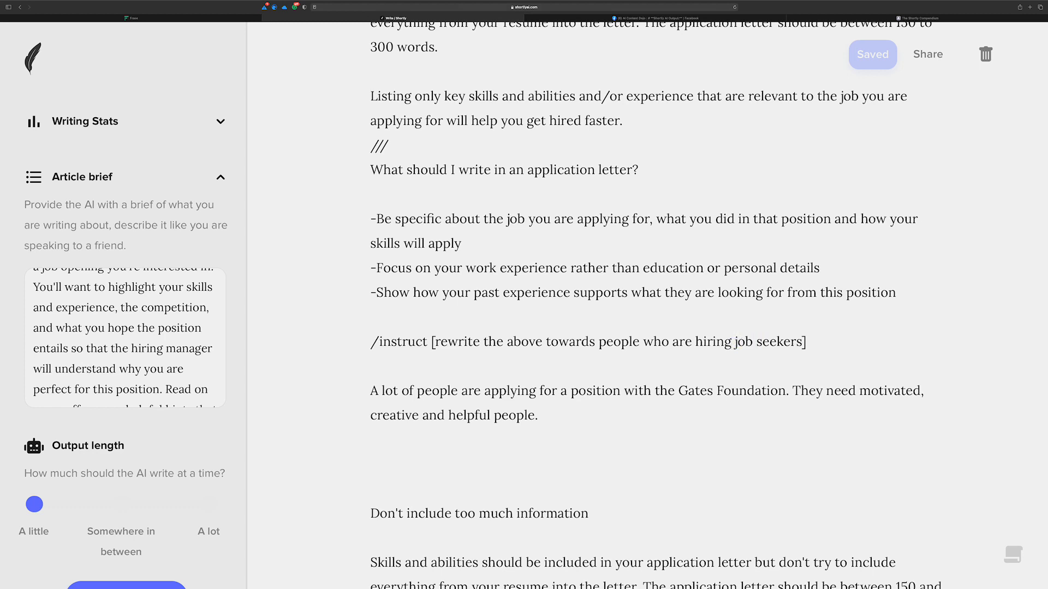
left_click(829, 341)
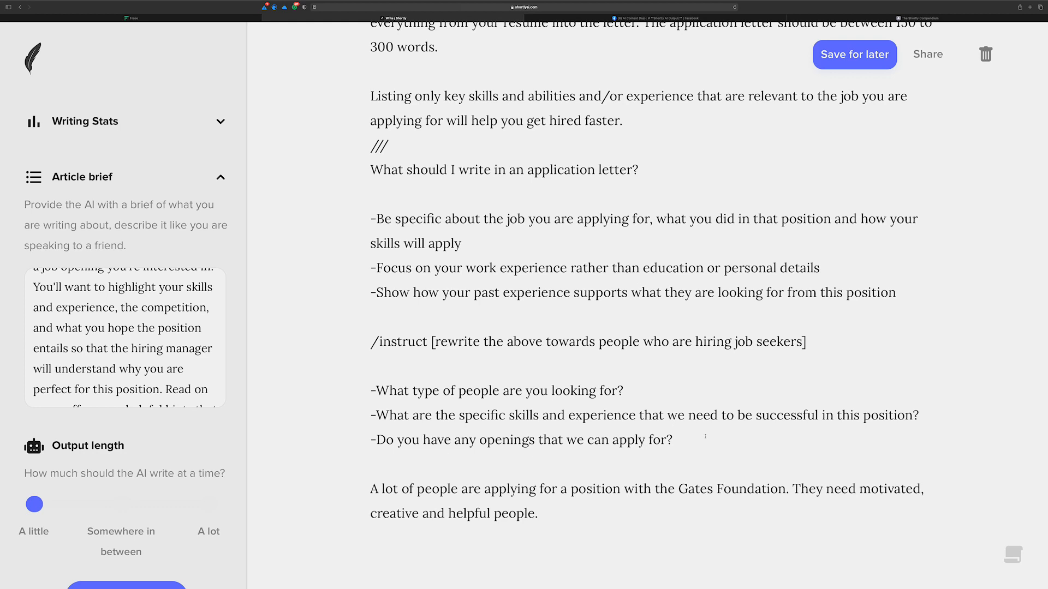
left_click_drag(677, 437, 364, 396)
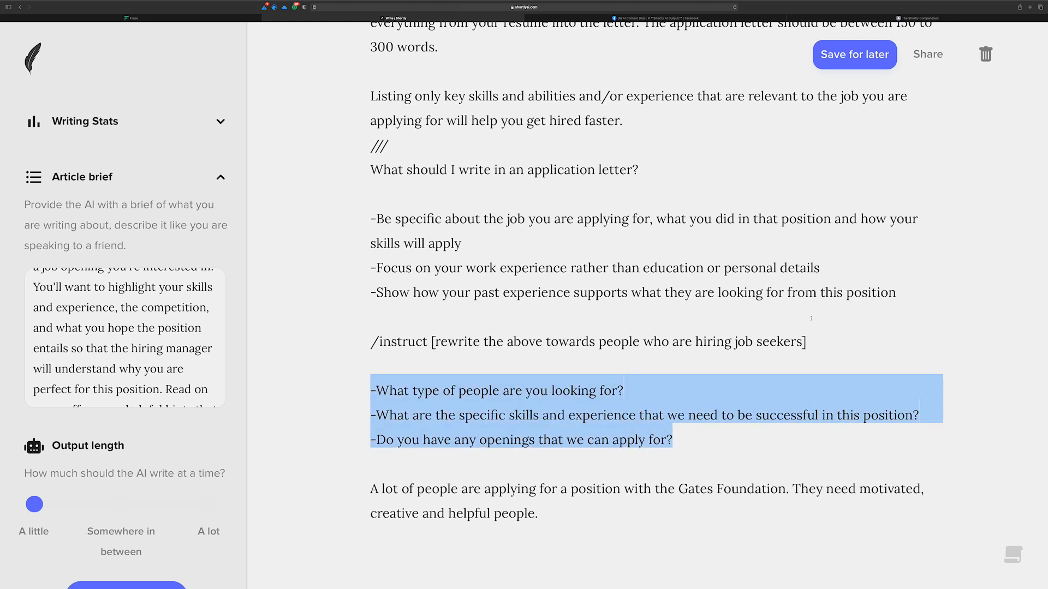
left_click(815, 339)
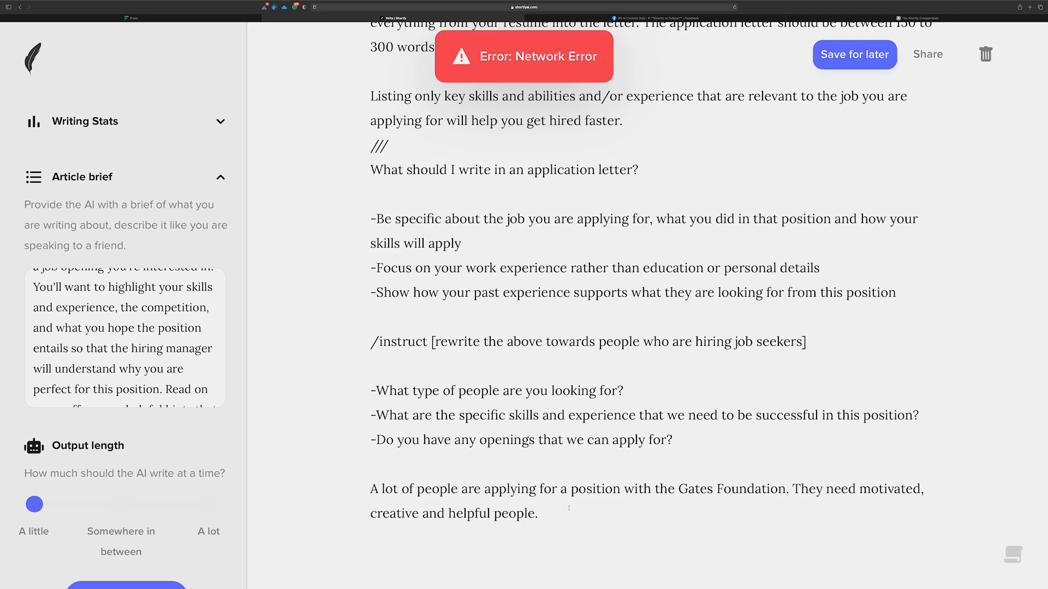
scroll(549, 232, "down", 1)
scroll(548, 232, "up", 1)
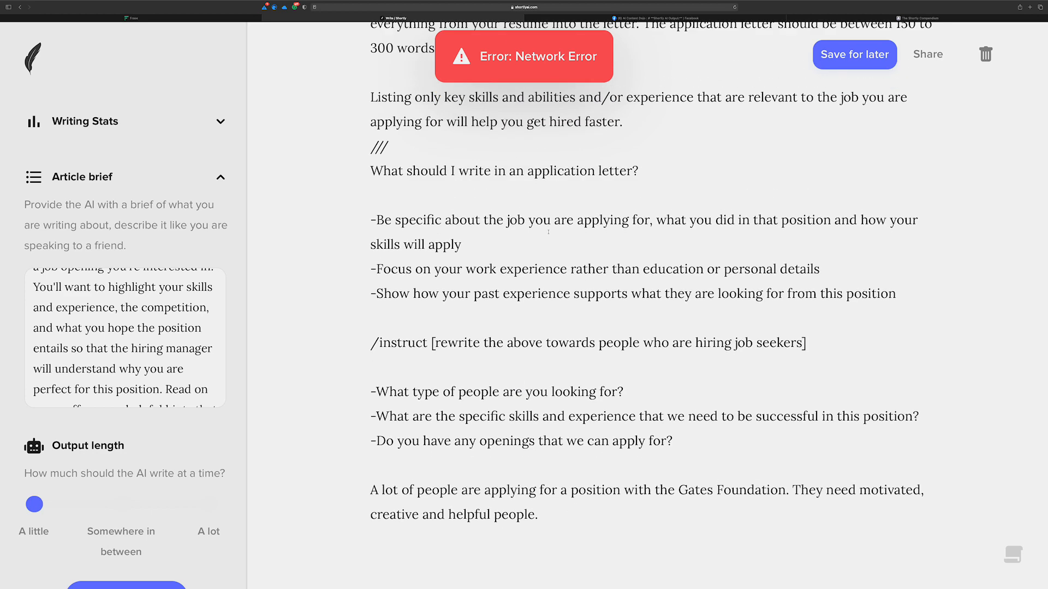
scroll(545, 231, "up", 10)
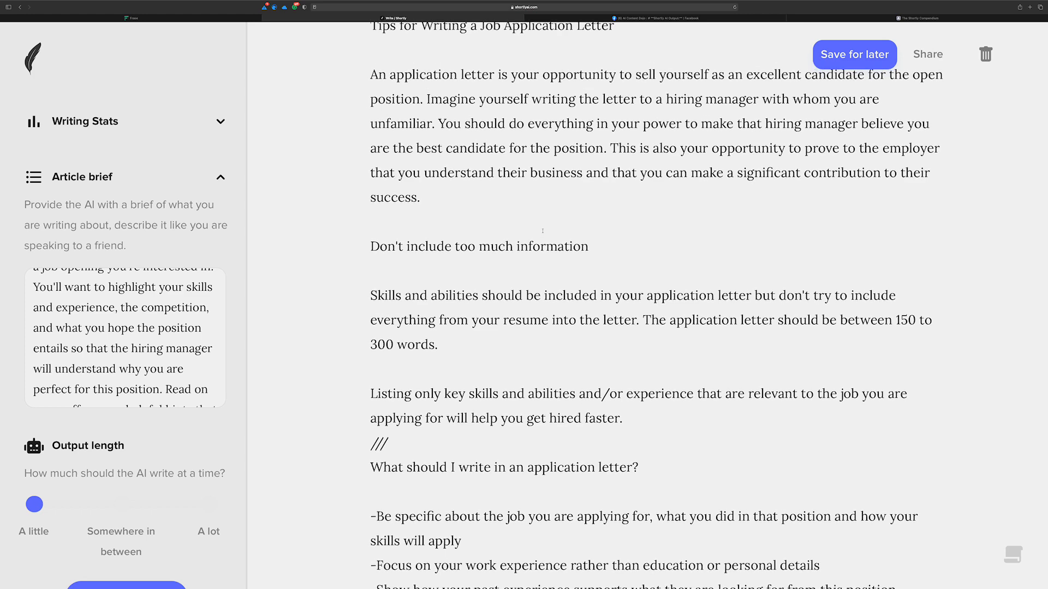
scroll(542, 231, "down", 10)
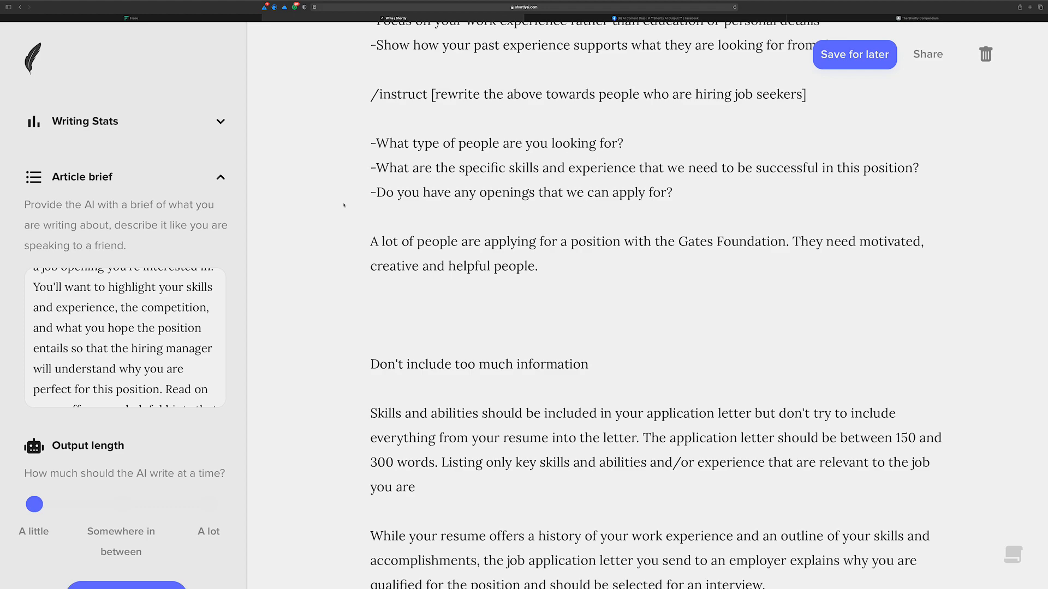
- Switch to Frase and examine the From Shortly draft against its Topic Score and the top topics
left_click(131, 18)
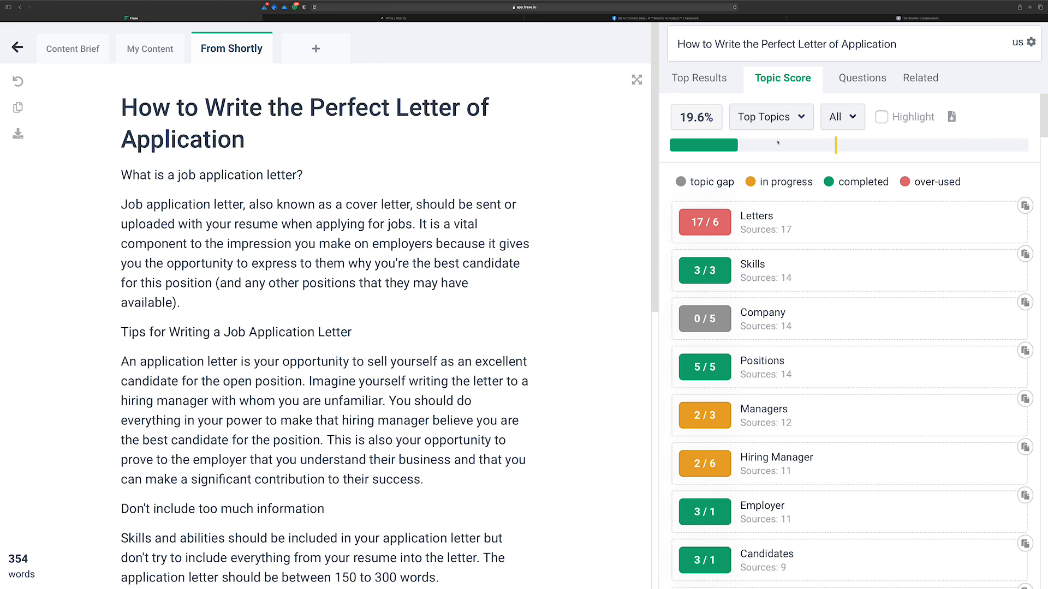
scroll(791, 284, "down", 5)
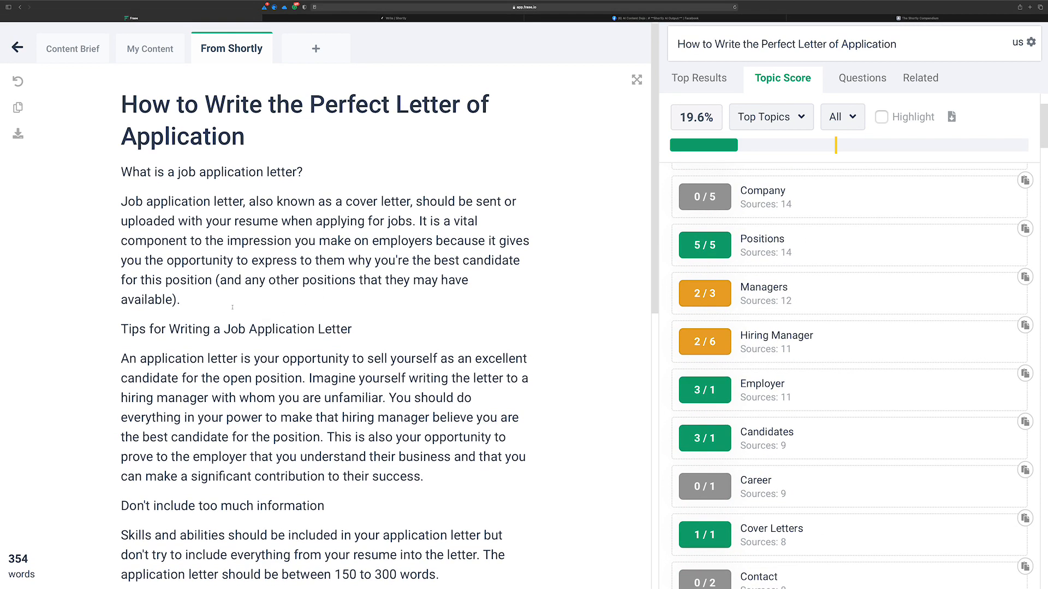
scroll(265, 282, "down", 2)
scroll(266, 282, "down", 6)
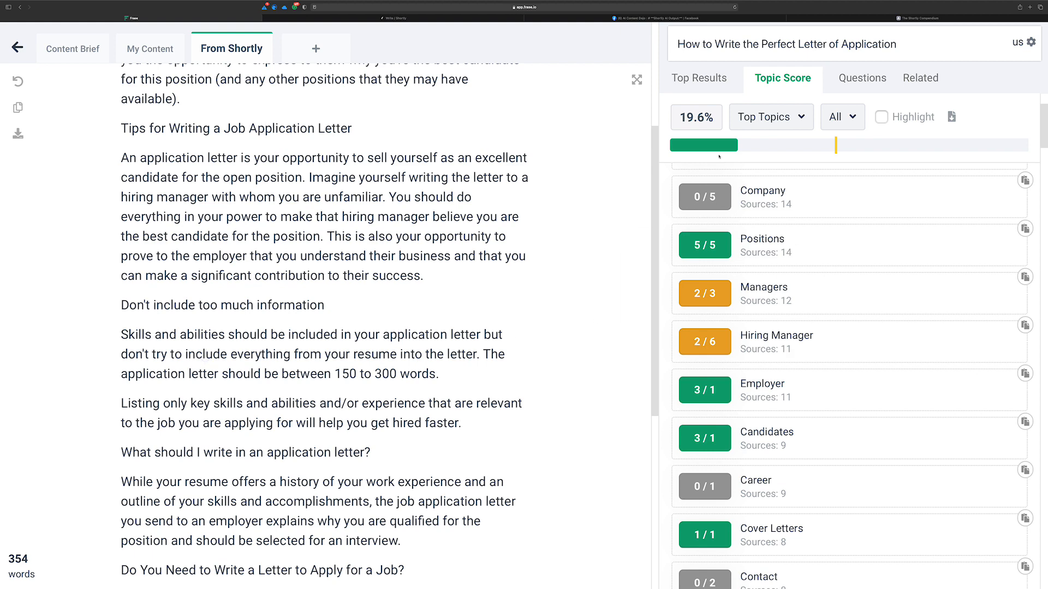
mouse_move(836, 143)
scroll(533, 200, "up", 5)
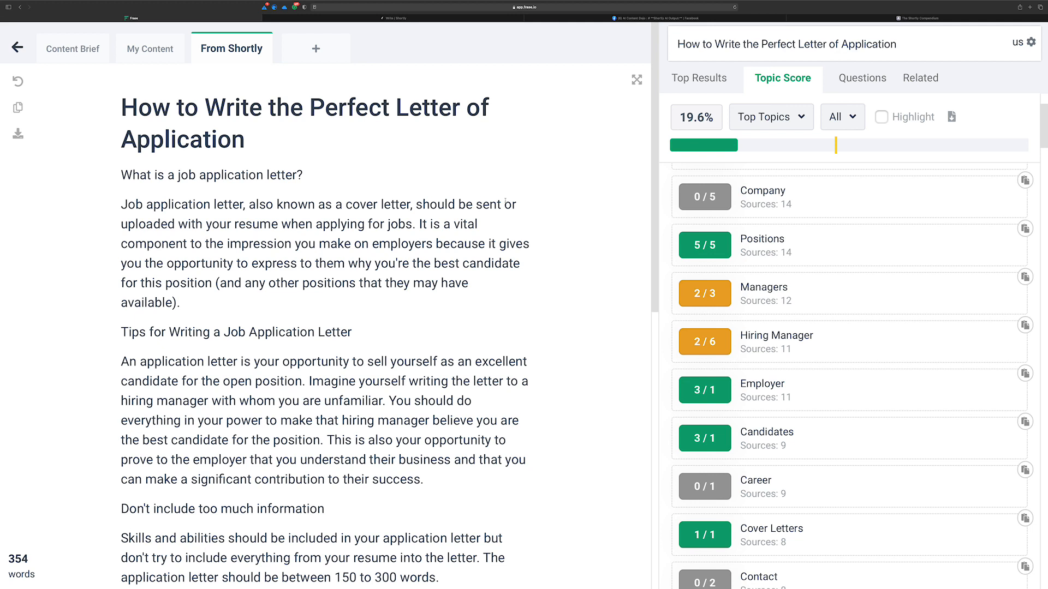
- Open the Content Brief document and examine the indeed.com headings in the Top Results overview
left_click(92, 47)
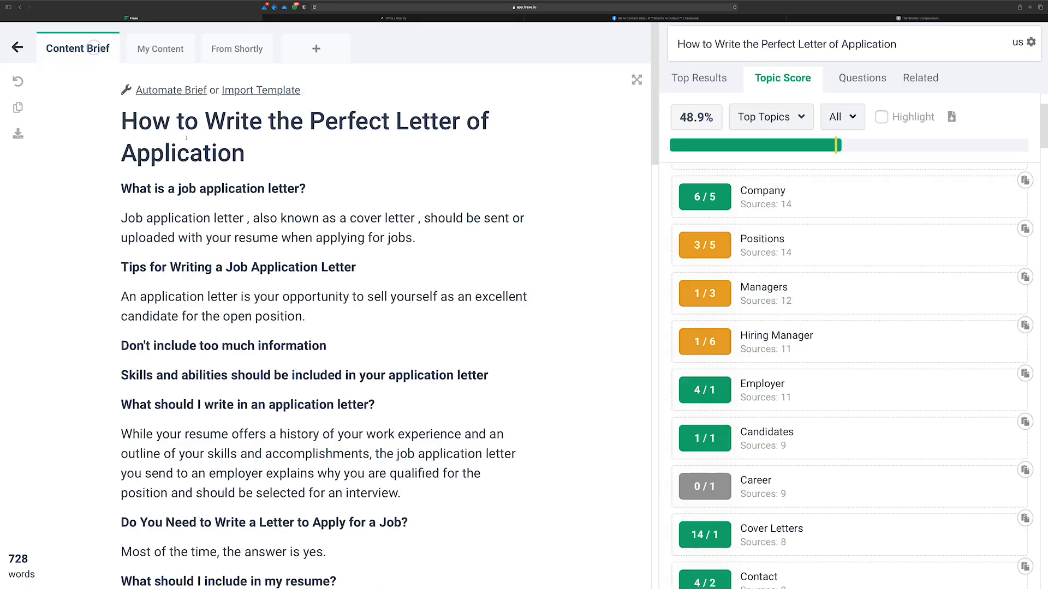
scroll(388, 236, "down", 5)
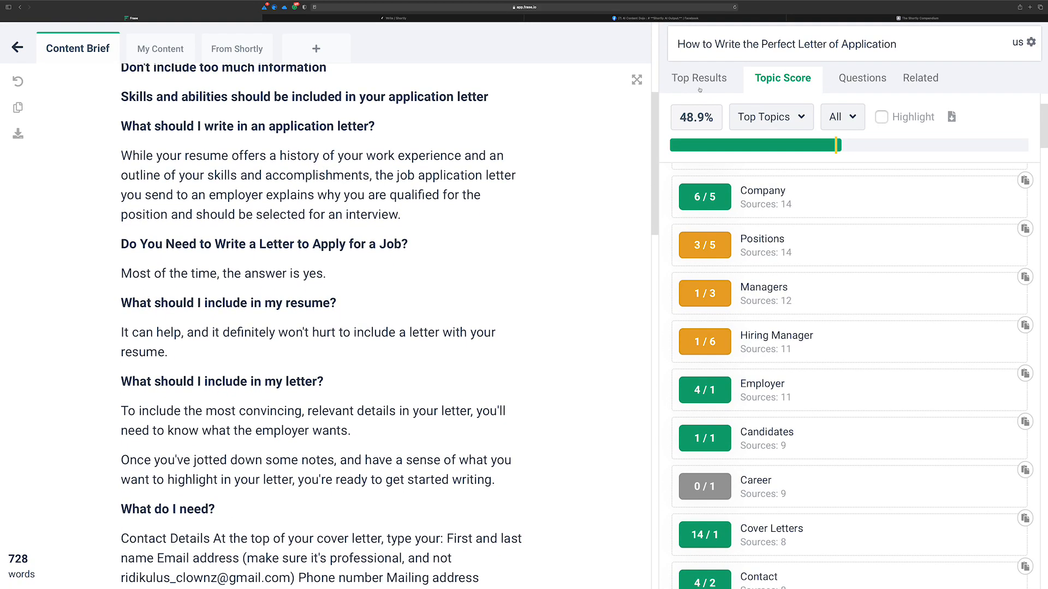
left_click(702, 79)
scroll(806, 226, "down", 2)
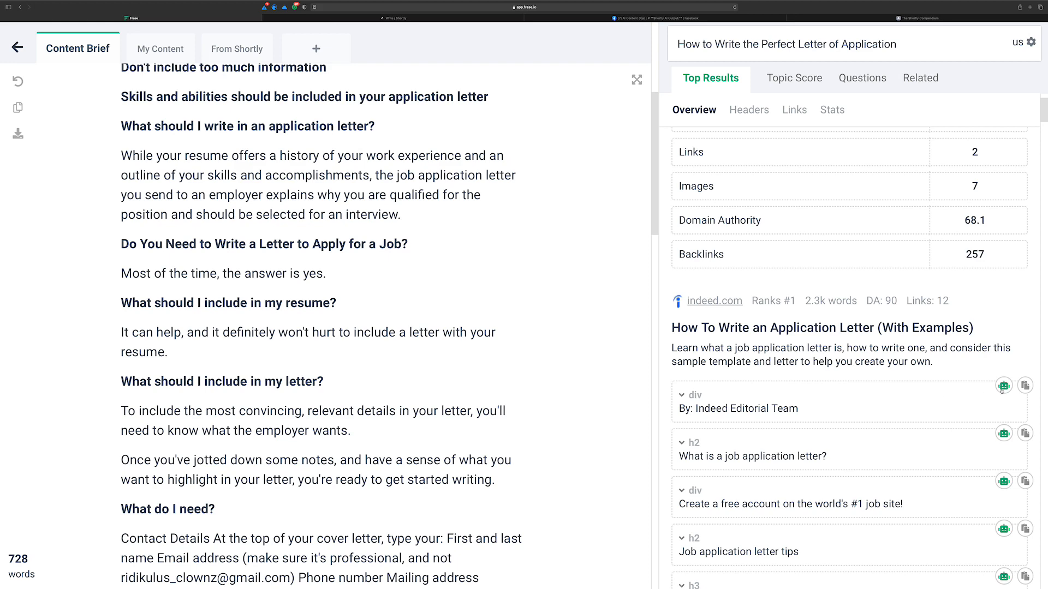
scroll(963, 437, "down", 4)
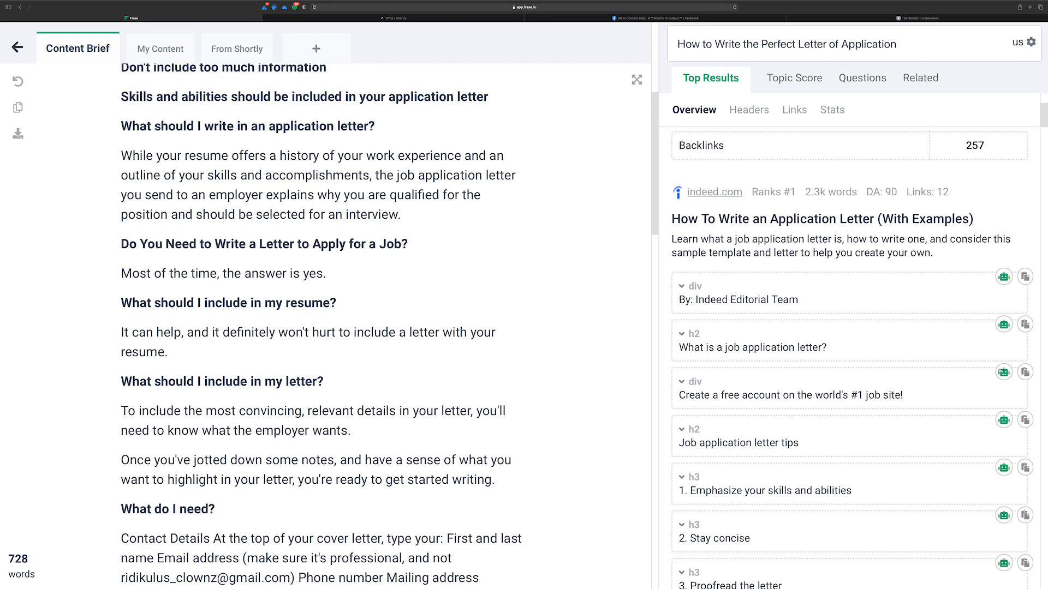
scroll(922, 381, "down", 3)
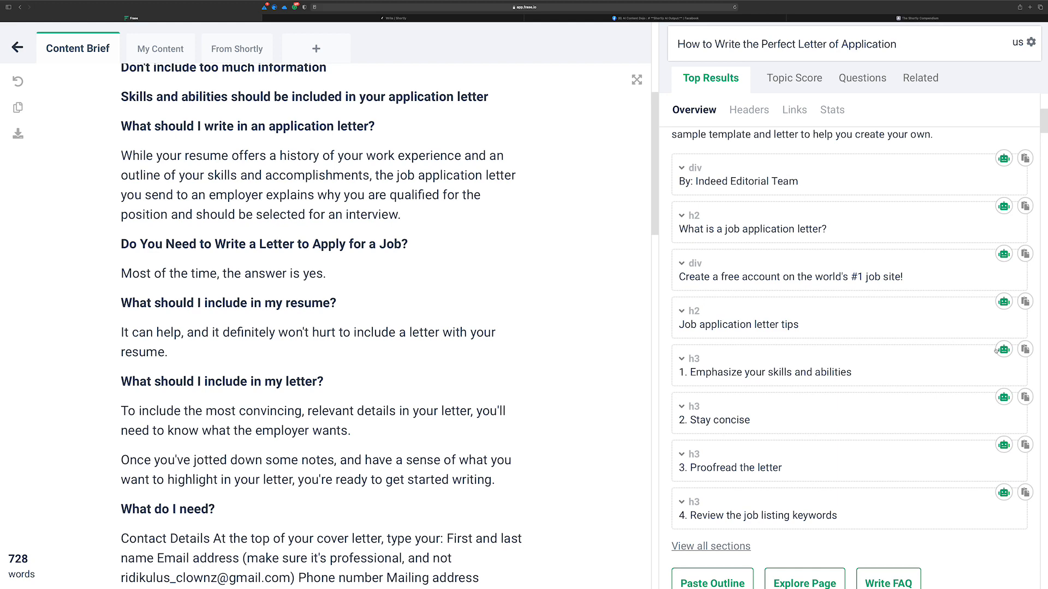
- Compare the Content Brief's headings and answers, up to its title, with the indeed.com job application letter sections
scroll(944, 393, "down", 3)
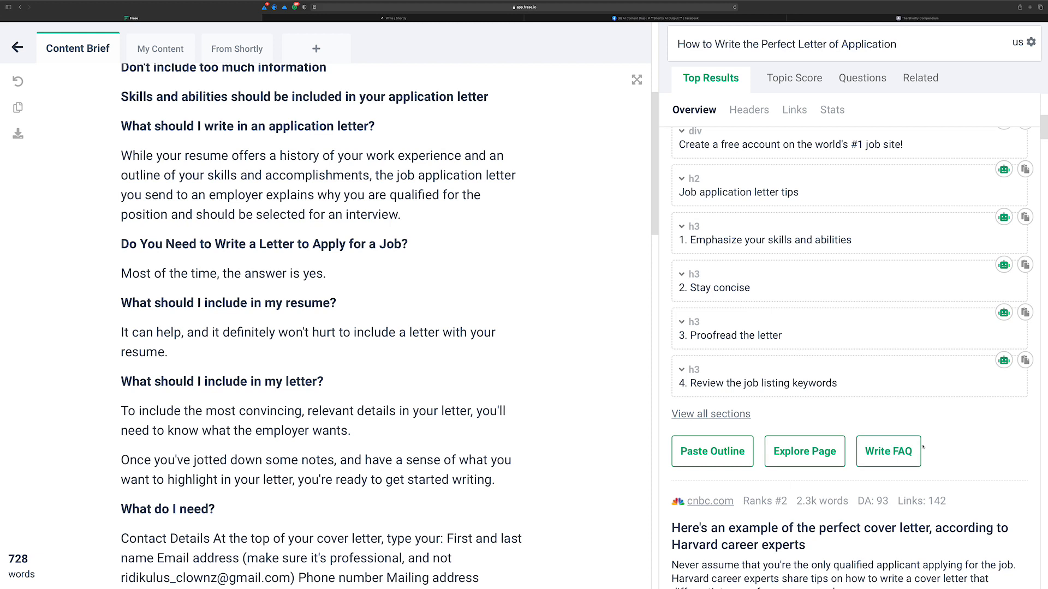
scroll(842, 178, "up", 1)
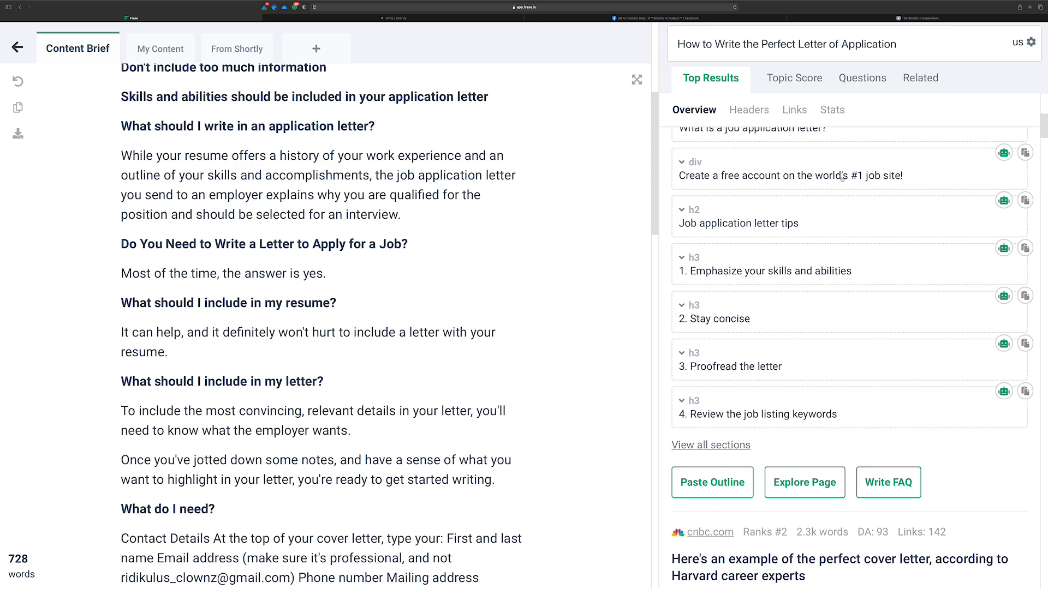
scroll(873, 278, "up", 1)
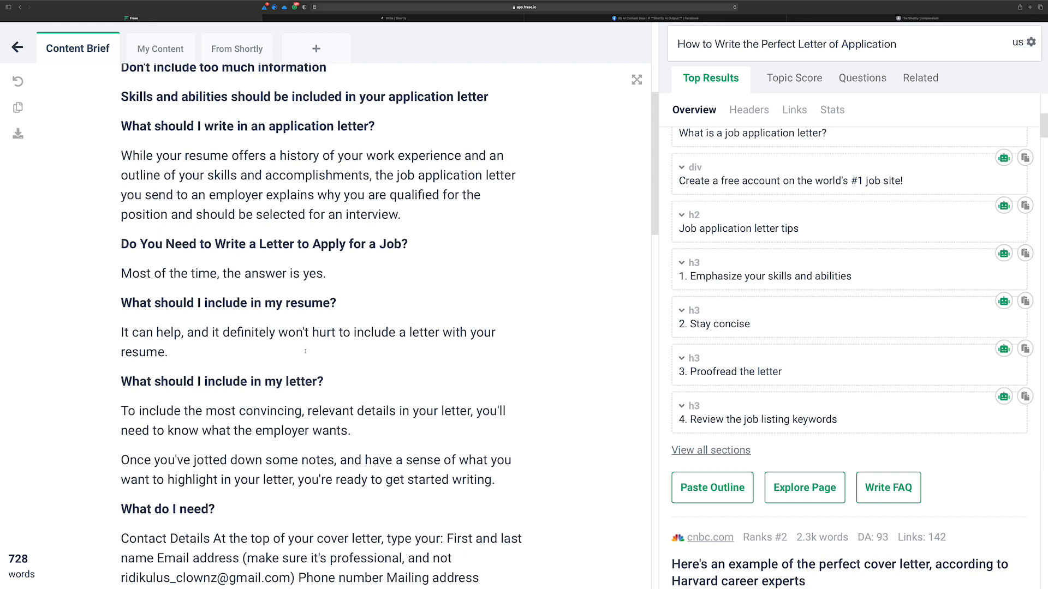
scroll(266, 347, "up", 3)
scroll(267, 347, "down", 1)
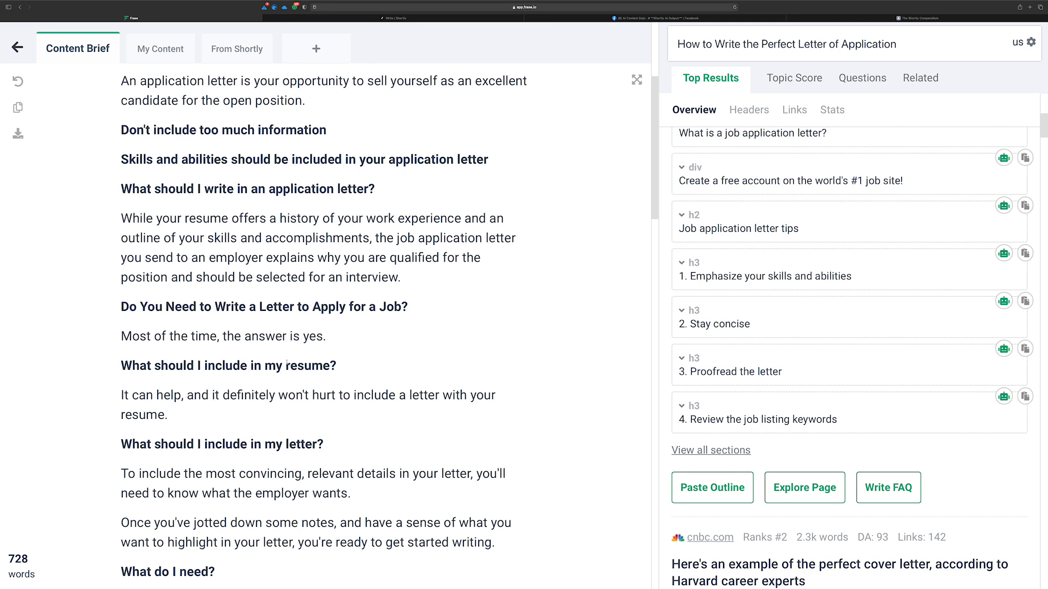
scroll(287, 364, "down", 3)
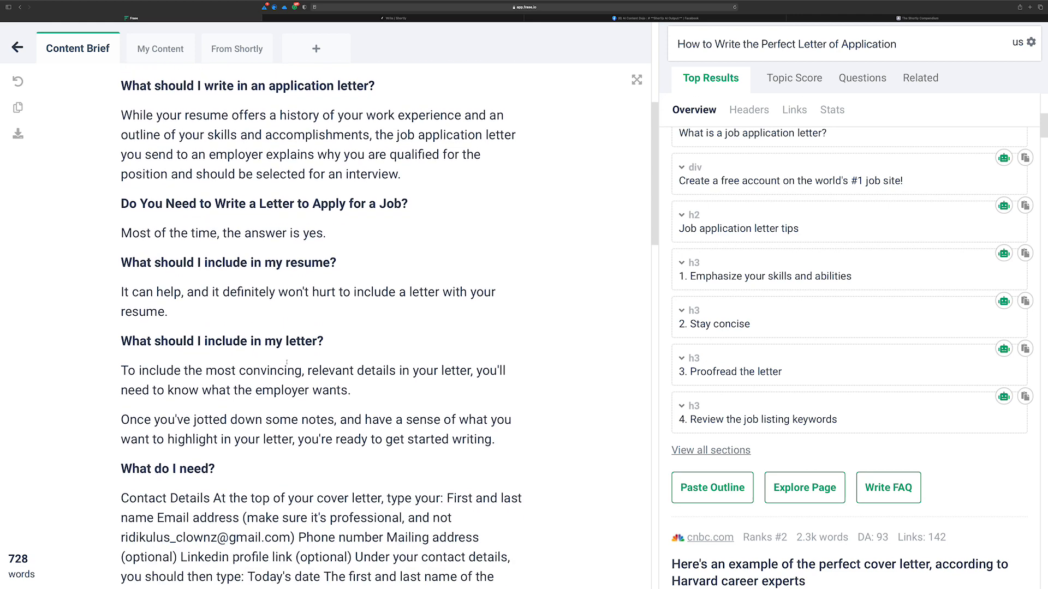
scroll(287, 363, "up", 7)
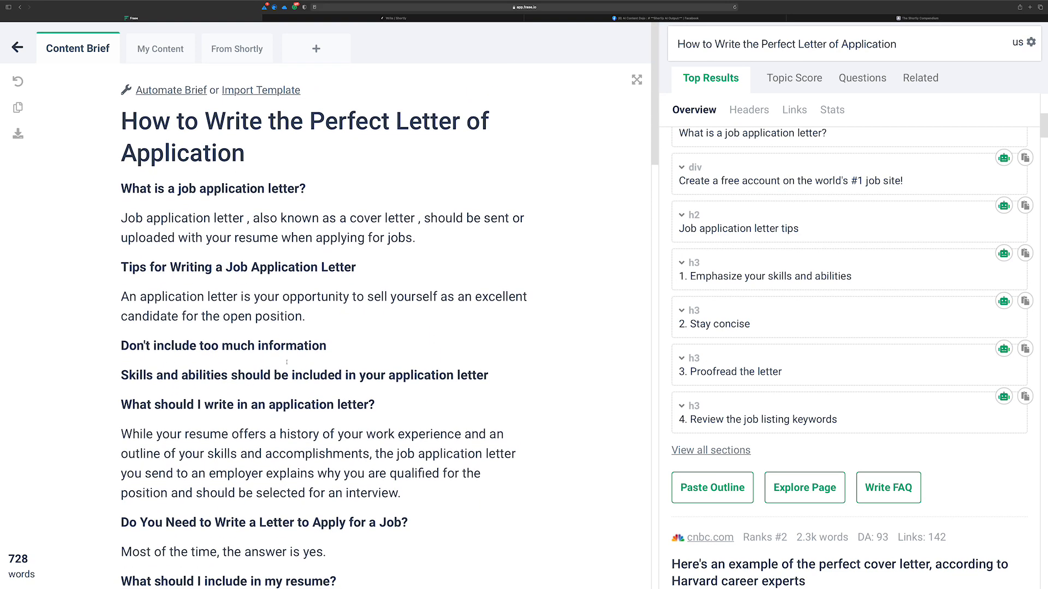